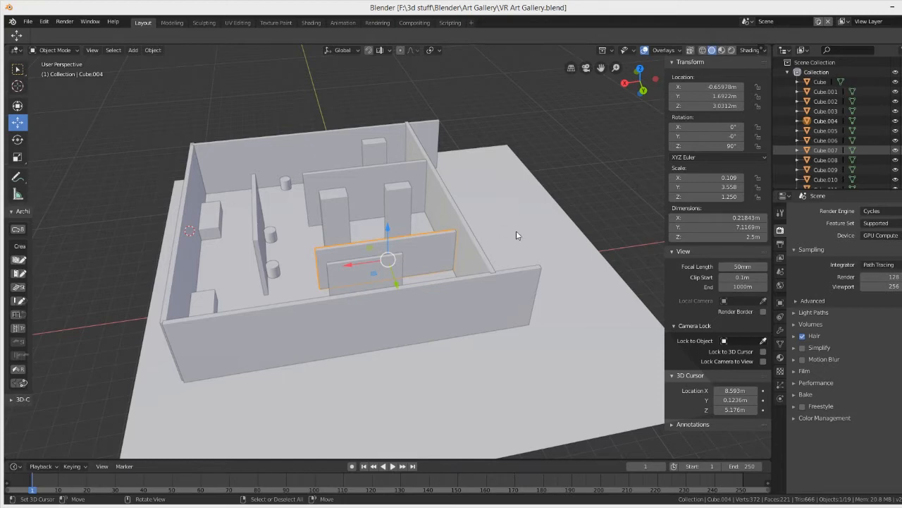
pyautogui.moveTo(493, 328); pyautogui.dragTo(524, 335, button='middle')
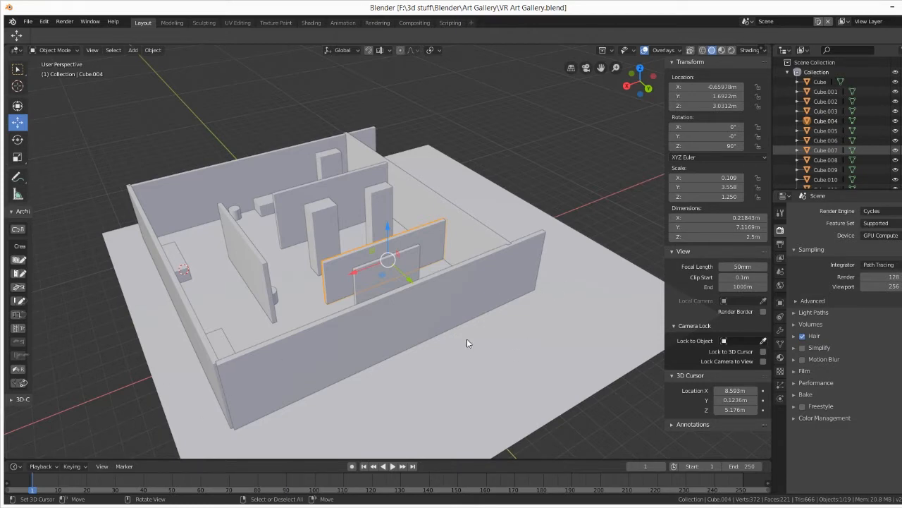
pyautogui.moveTo(466, 344); pyautogui.dragTo(381, 225, button='middle')
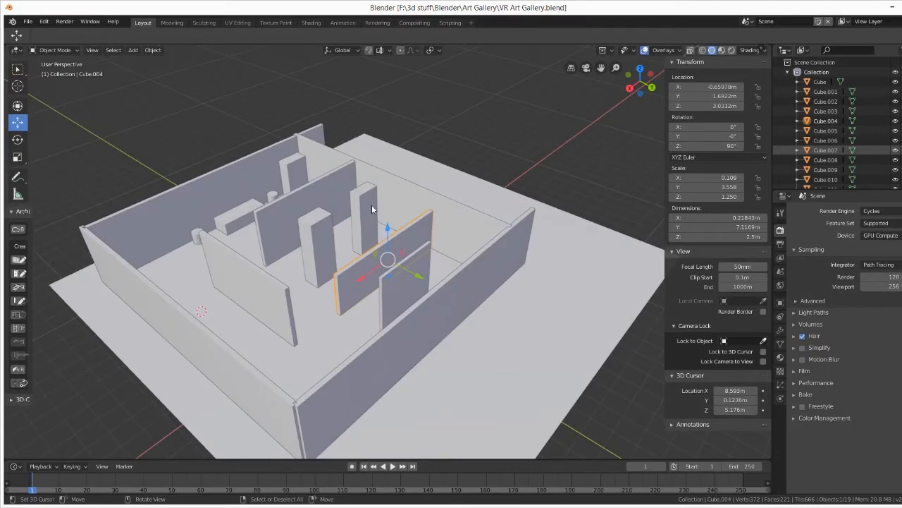
pyautogui.moveTo(379, 294); pyautogui.dragTo(347, 298, button='middle')
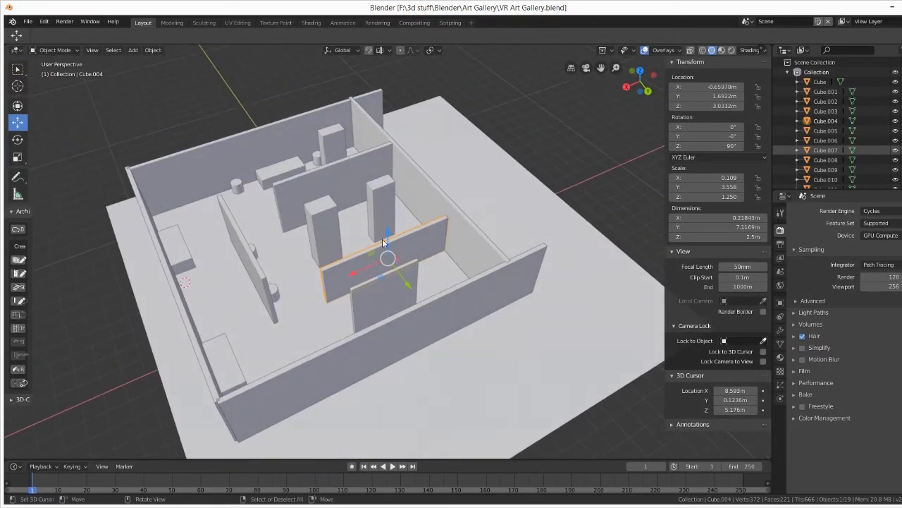
pyautogui.moveTo(387, 237); pyautogui.dragTo(387, 225)
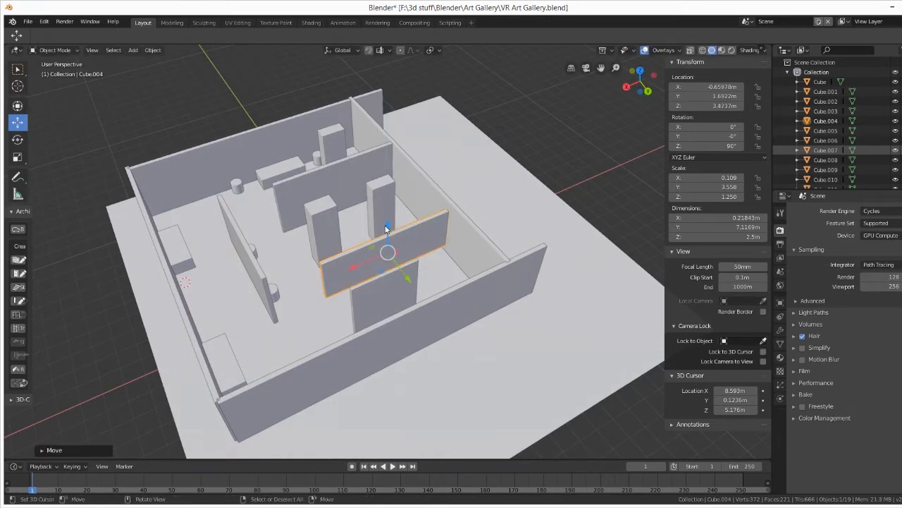
pyautogui.hotkey('ctrl', 'z')
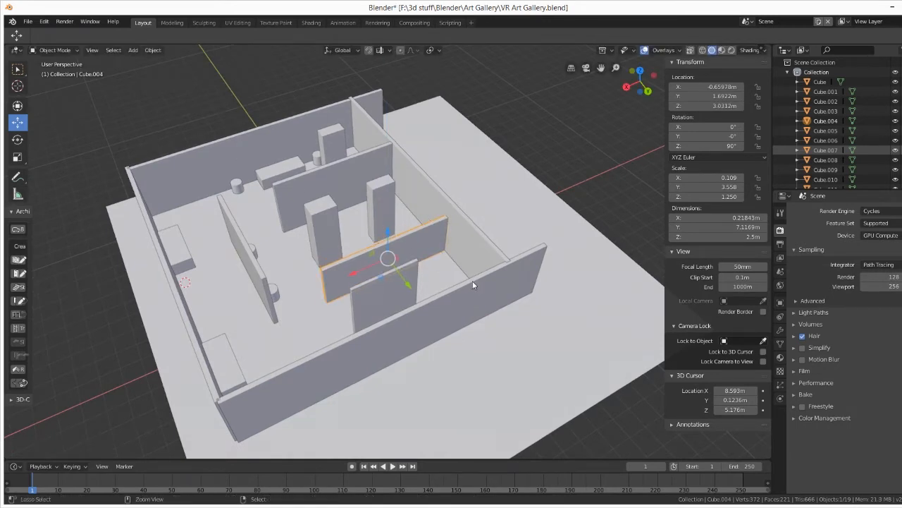
# Stretch the selected partition wall vertically to a Z scale of about 1.784
pyautogui.moveTo(493, 263); pyautogui.dragTo(451, 232, button='middle')
pyautogui.click(17, 105)
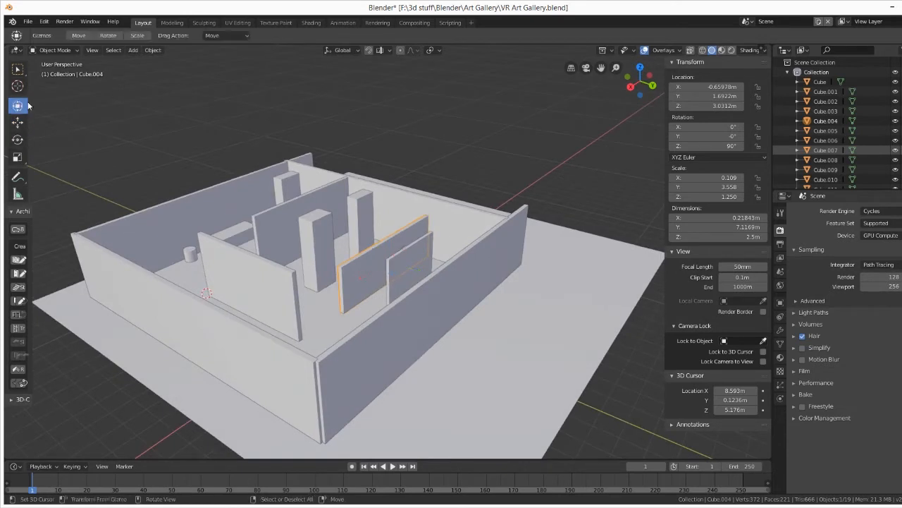
pyautogui.rightClick(391, 238)
pyautogui.rightClick(371, 254)
pyautogui.click(17, 122)
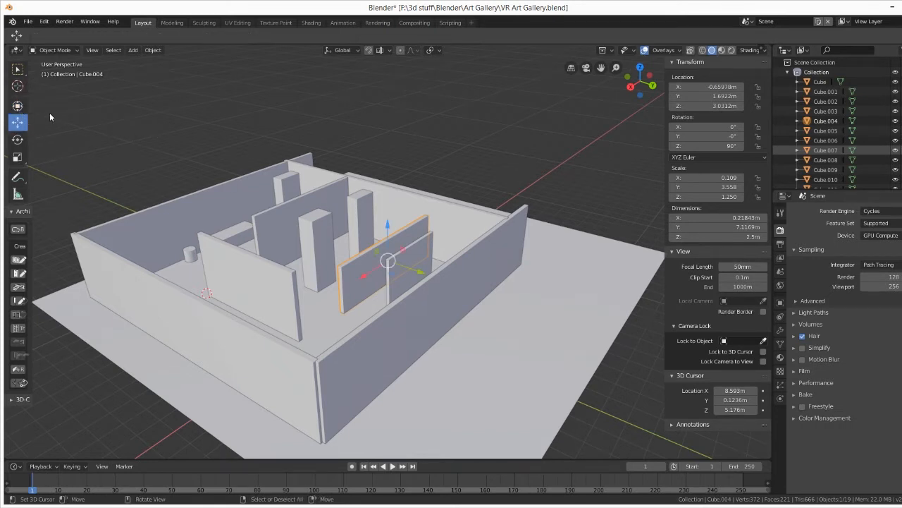
pyautogui.click(17, 107)
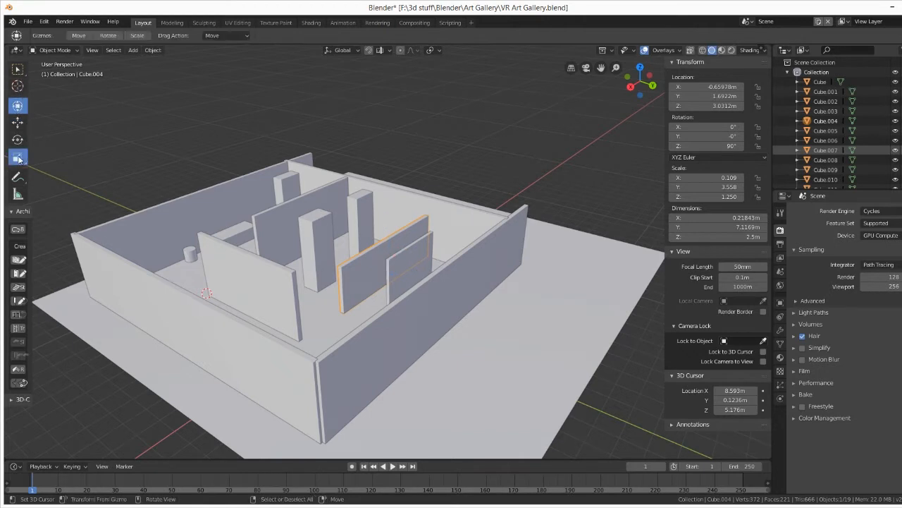
pyautogui.click(19, 160)
pyautogui.moveTo(392, 230); pyautogui.dragTo(387, 216)
# Raise the stretched partition wall along the Z axis to a location of about 3.474 m
pyautogui.click(17, 122)
pyautogui.moveTo(534, 274); pyautogui.dragTo(414, 302, button='middle')
pyautogui.moveTo(307, 303); pyautogui.dragTo(453, 301, button='middle')
pyautogui.moveTo(317, 317); pyautogui.dragTo(328, 369, button='middle')
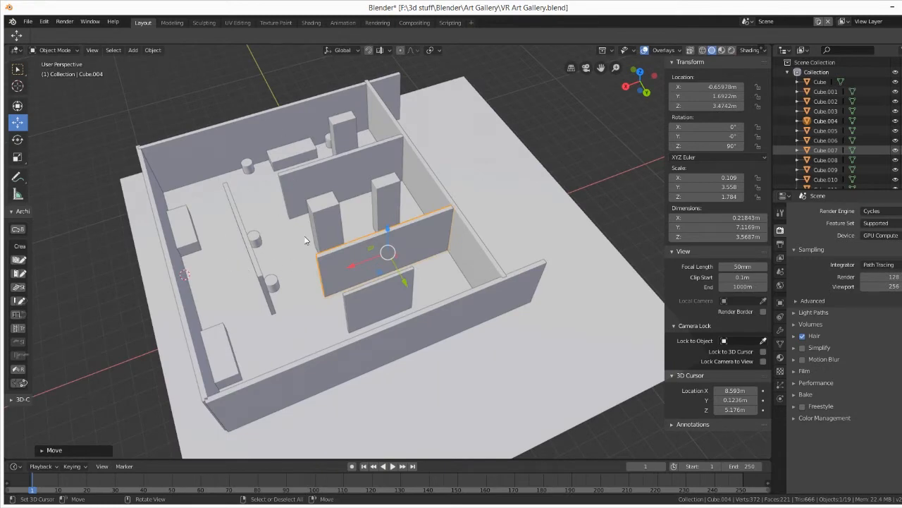
pyautogui.moveTo(396, 336); pyautogui.dragTo(427, 324, button='middle')
pyautogui.click(29, 22)
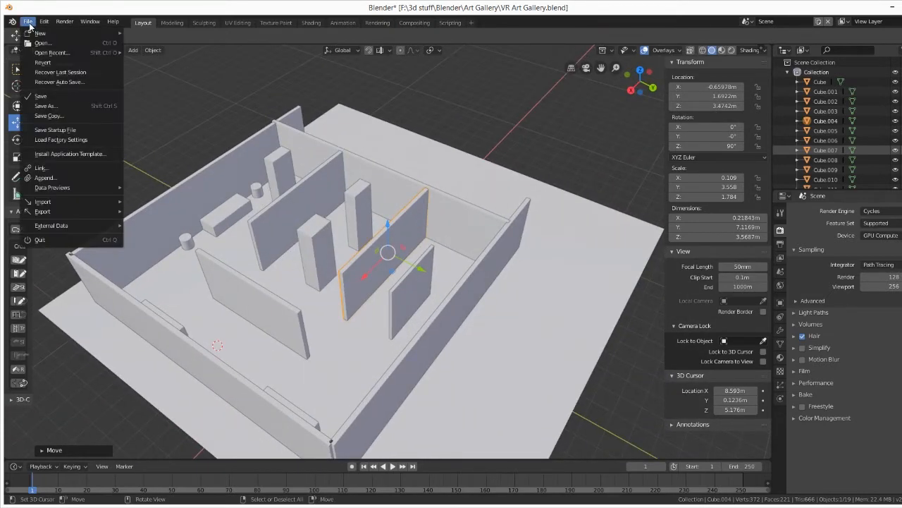
pyautogui.click(67, 105)
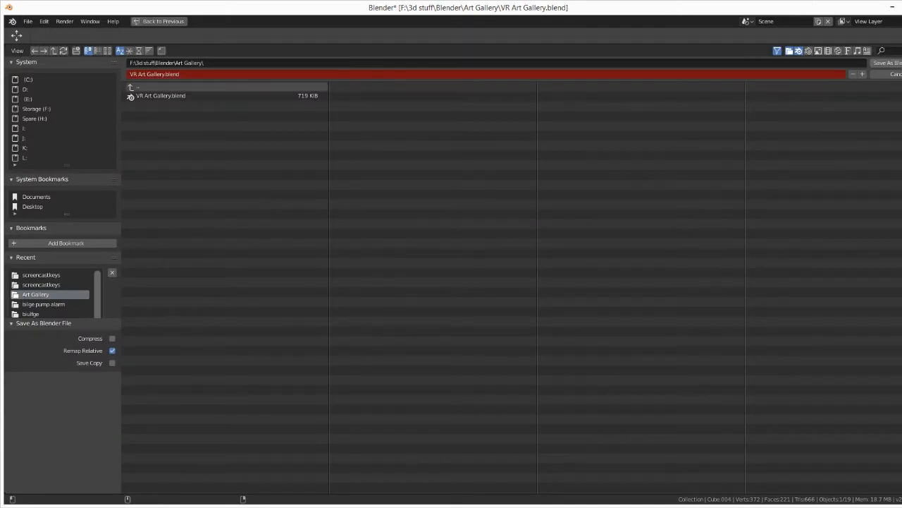
pyautogui.click(890, 74)
# Export the gallery scene in FBX format, overwriting VR Art Gallery.fbx in the Art Gallery folder
pyautogui.click(28, 22)
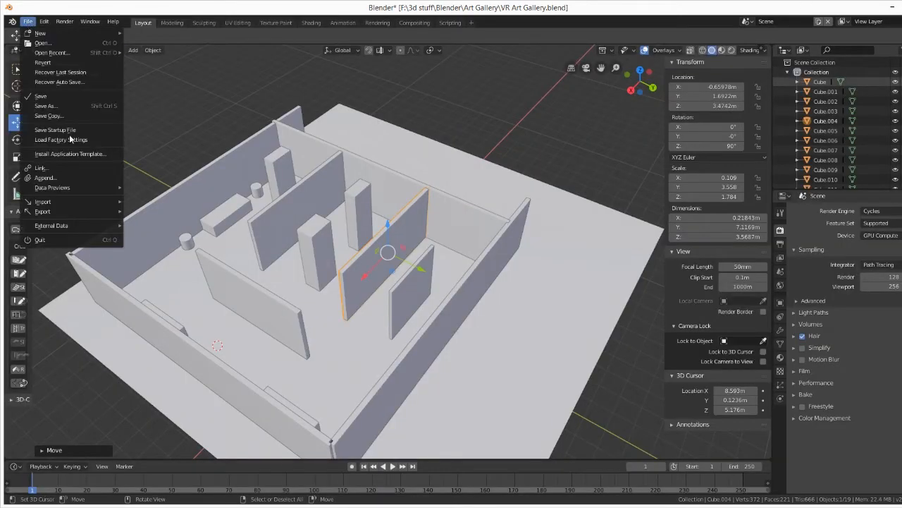
pyautogui.moveTo(81, 211)
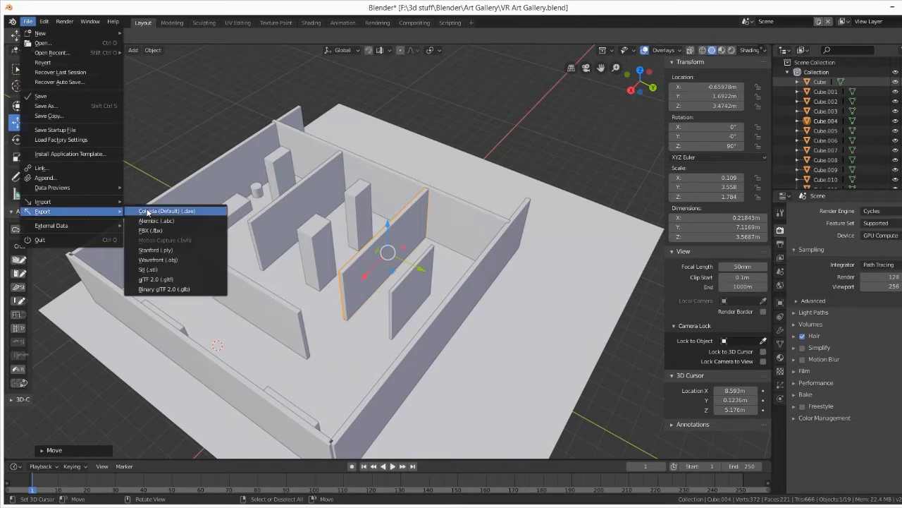
pyautogui.click(157, 231)
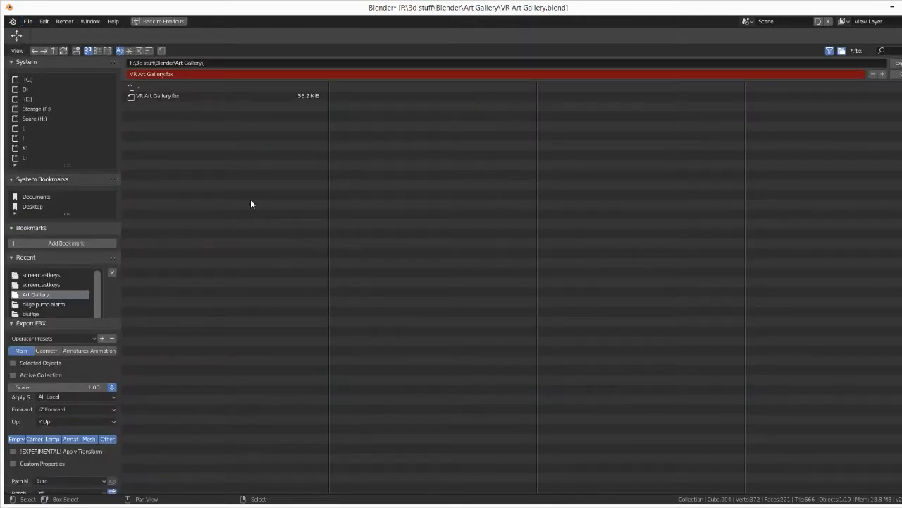
pyautogui.click(161, 96)
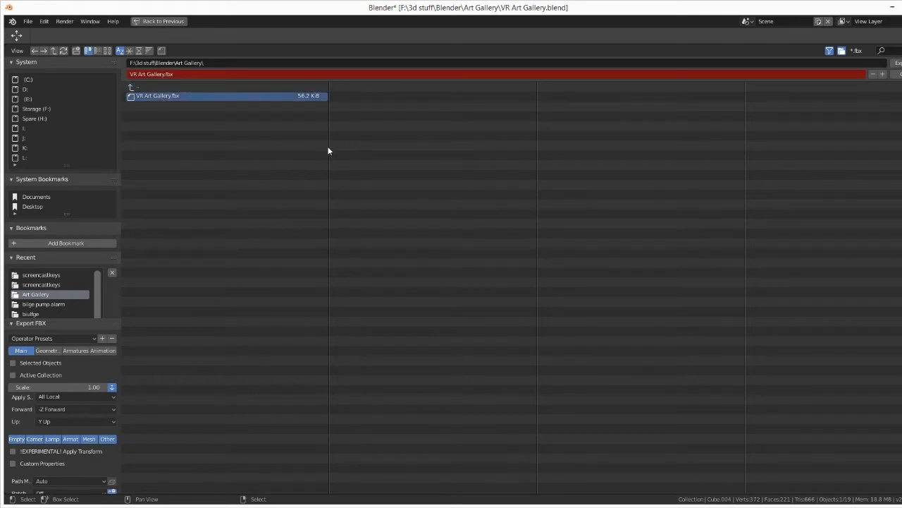
pyautogui.press('Return')
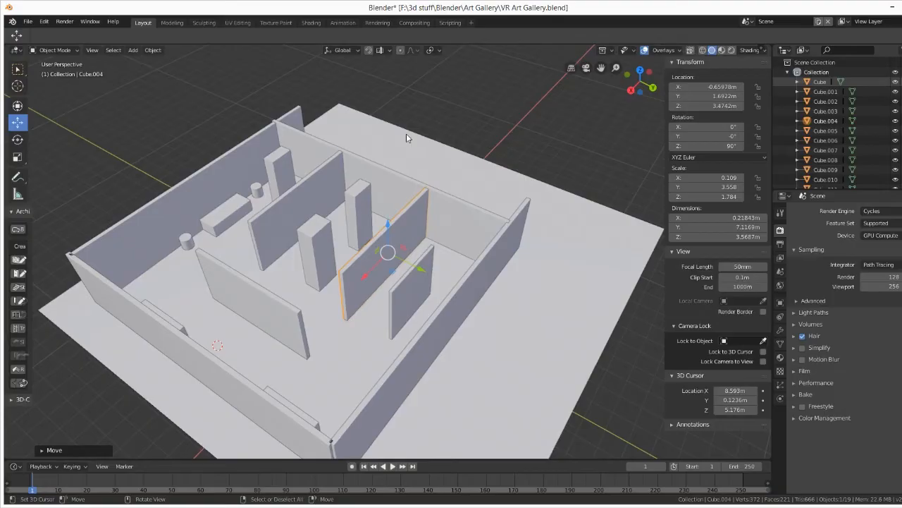
pyautogui.moveTo(446, 161); pyautogui.dragTo(451, 305, button='middle')
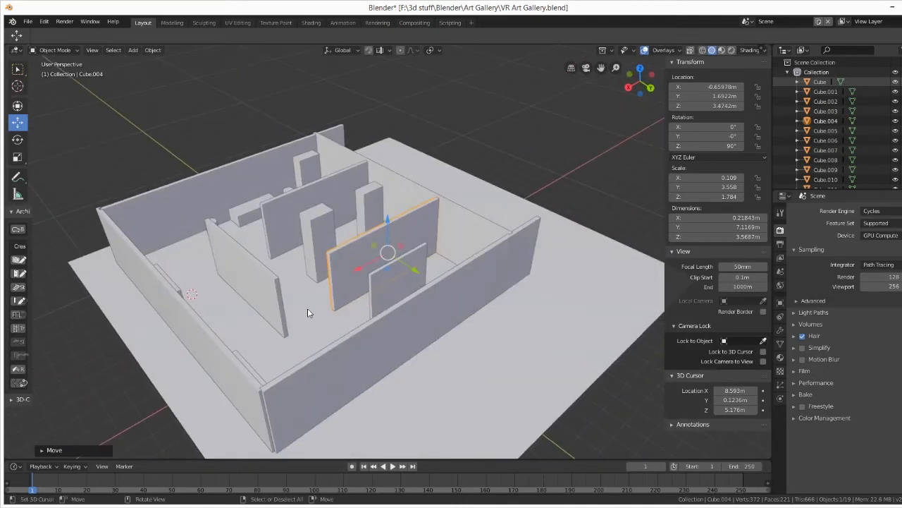
pyautogui.moveTo(307, 308); pyautogui.dragTo(336, 308, button='middle')
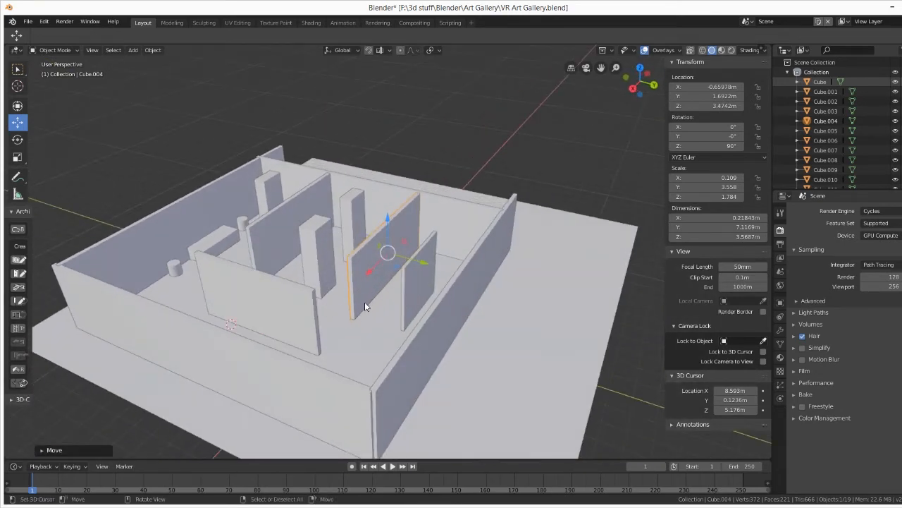
pyautogui.moveTo(461, 312); pyautogui.dragTo(447, 326, button='middle')
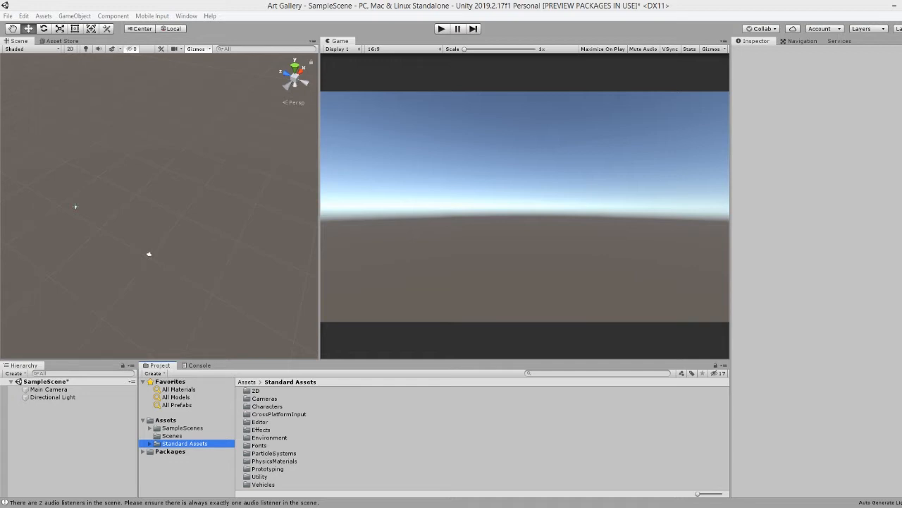
pyautogui.moveTo(0, 201); pyautogui.dragTo(309, 138)
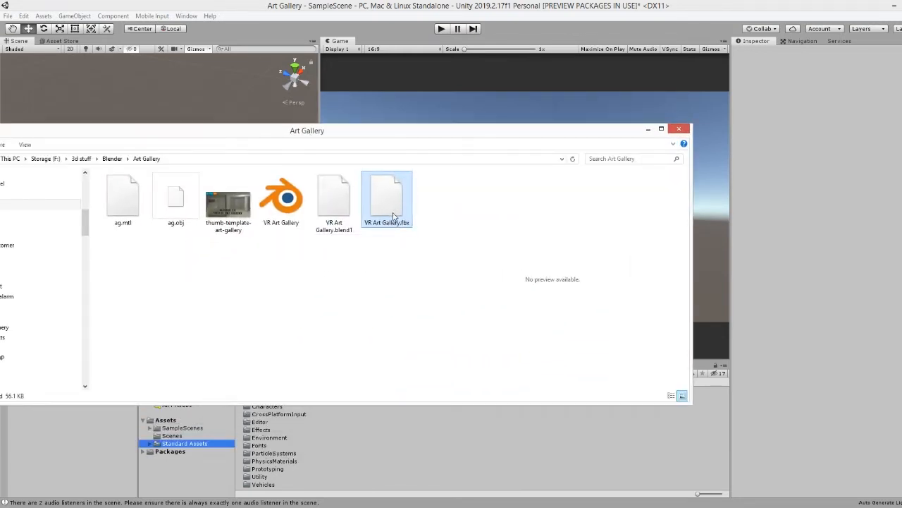
pyautogui.moveTo(393, 216); pyautogui.dragTo(452, 432)
pyautogui.click(647, 129)
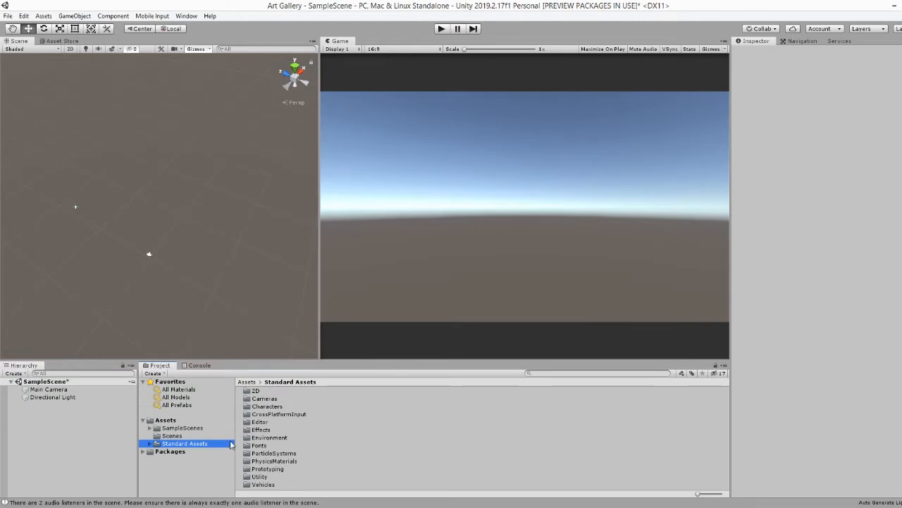
# Import VR Art Gallery.fbx from the Art Gallery folder on disk into the Unity project's main Assets folder
pyautogui.click(166, 420)
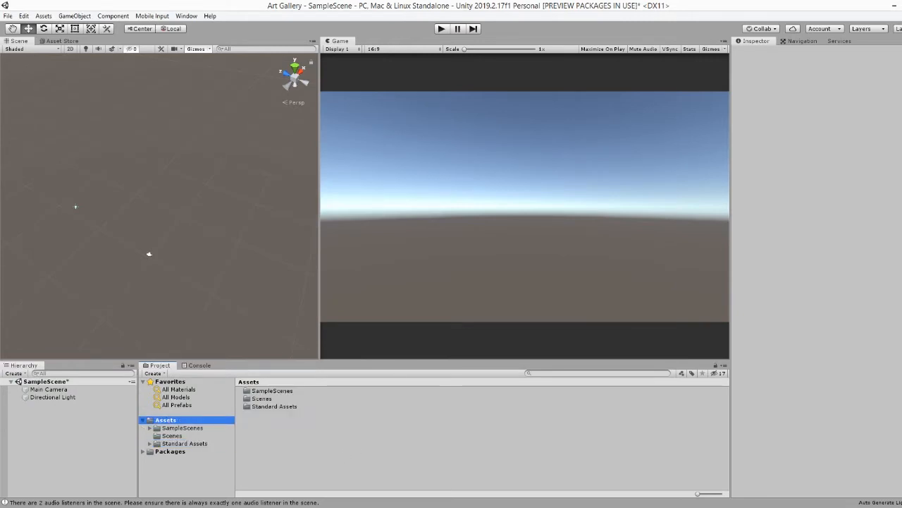
pyautogui.click(118, 506)
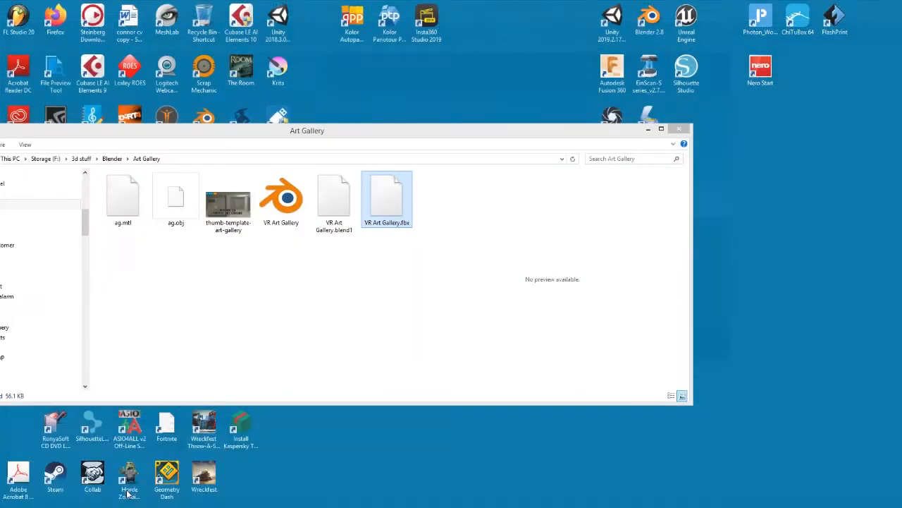
pyautogui.click(129, 493)
pyautogui.moveTo(387, 199); pyautogui.dragTo(397, 448)
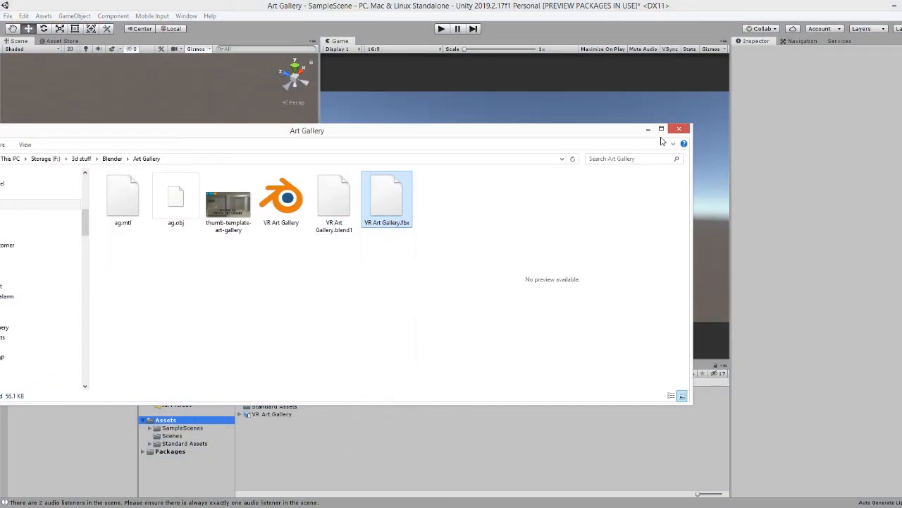
pyautogui.click(648, 129)
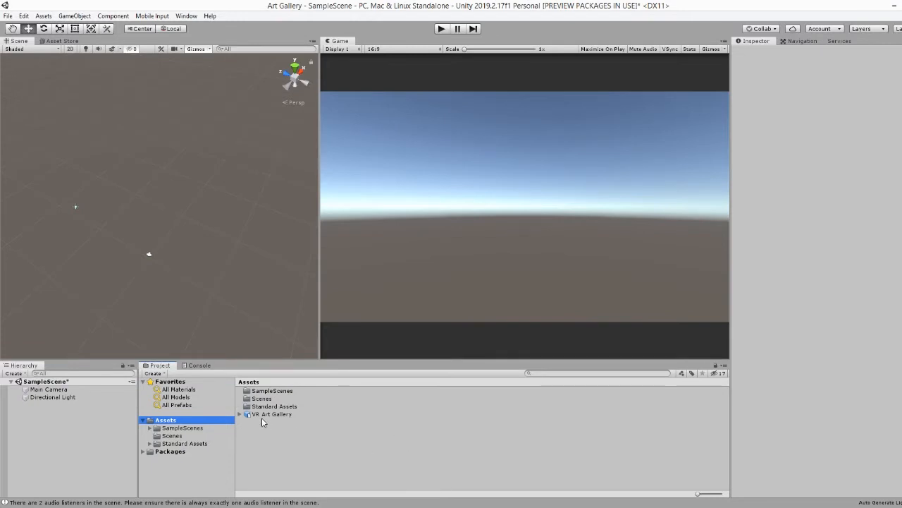
# Place the imported VR Art Gallery model into SampleScene
pyautogui.moveTo(255, 414); pyautogui.dragTo(197, 215)
pyautogui.press('f')
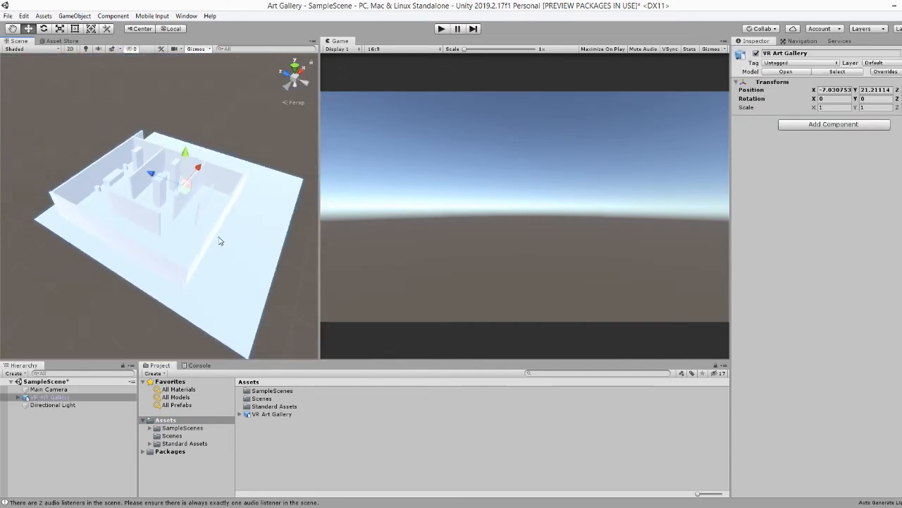
pyautogui.moveTo(209, 269); pyautogui.dragTo(200, 245, button='middle')
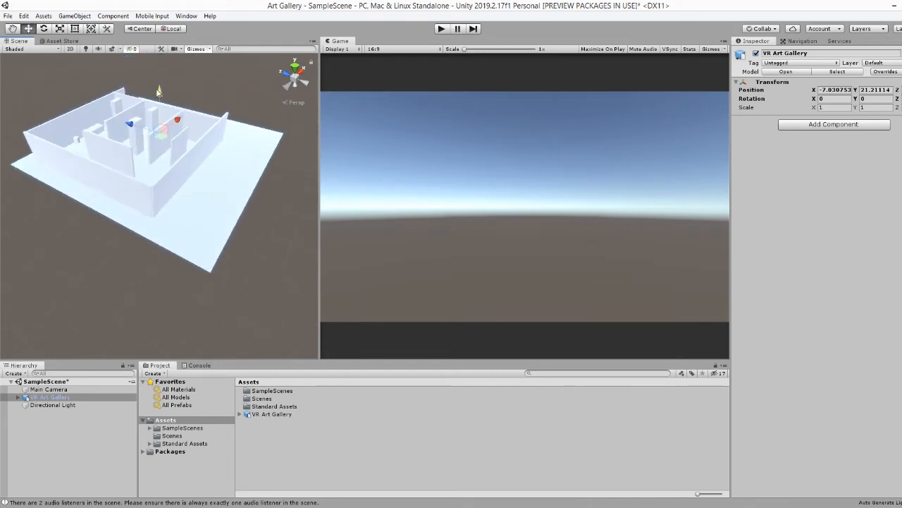
# Lower the VR Art Gallery model in the scene to a Y position of about -1.05
pyautogui.moveTo(161, 100); pyautogui.dragTo(198, 242)
pyautogui.scroll(5, 181, 262)
pyautogui.moveTo(177, 202); pyautogui.dragTo(179, 224, button='middle')
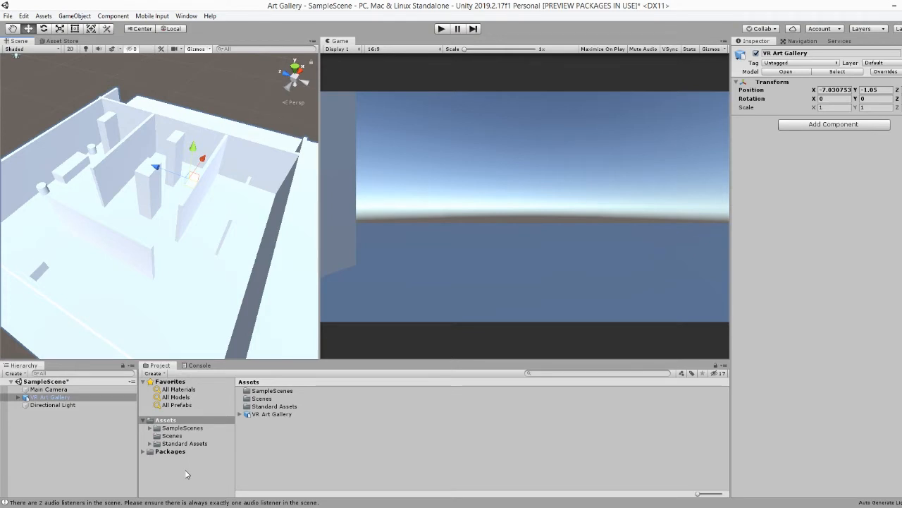
# Look over the Asset Store and the contents of the project's Packages folder
pyautogui.click(69, 42)
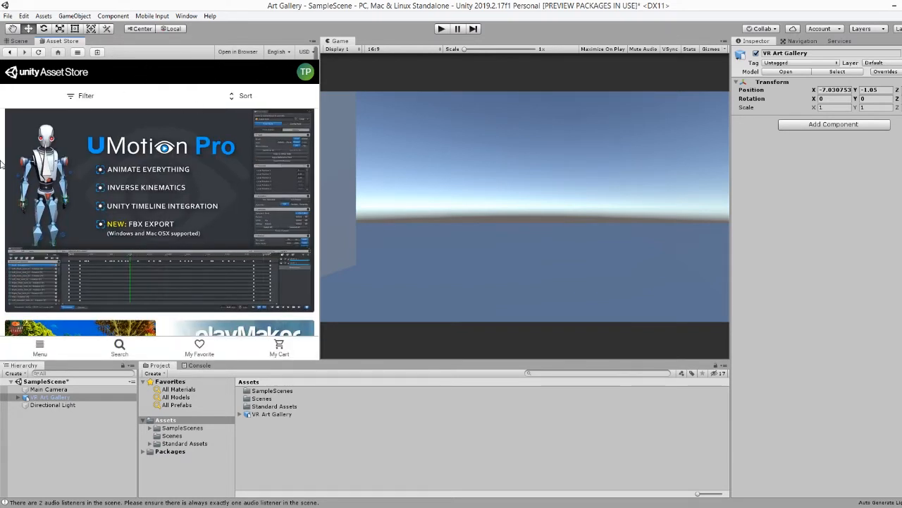
pyautogui.click(21, 42)
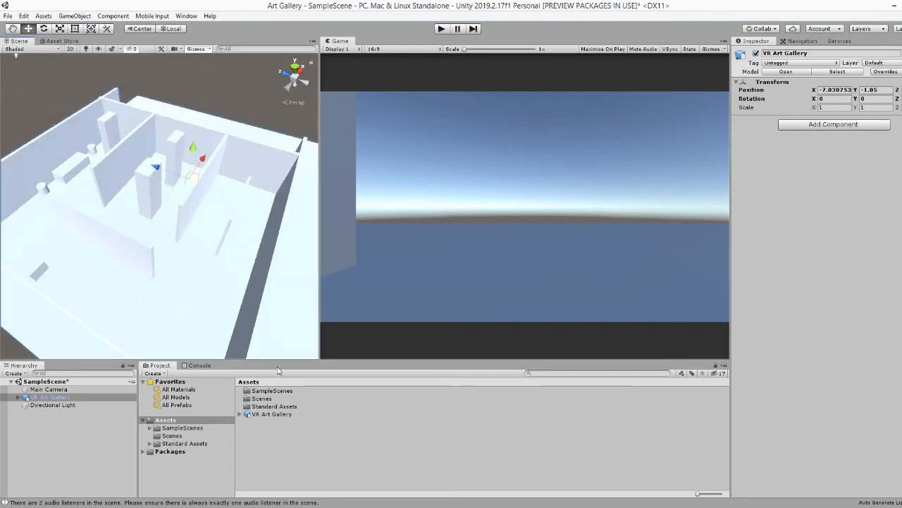
pyautogui.click(143, 451)
pyautogui.scroll(-3, 198, 486)
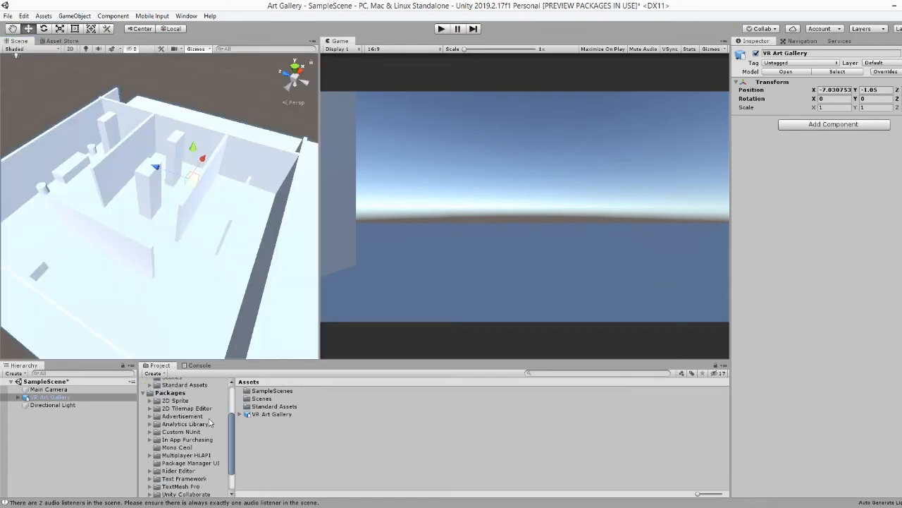
pyautogui.click(173, 393)
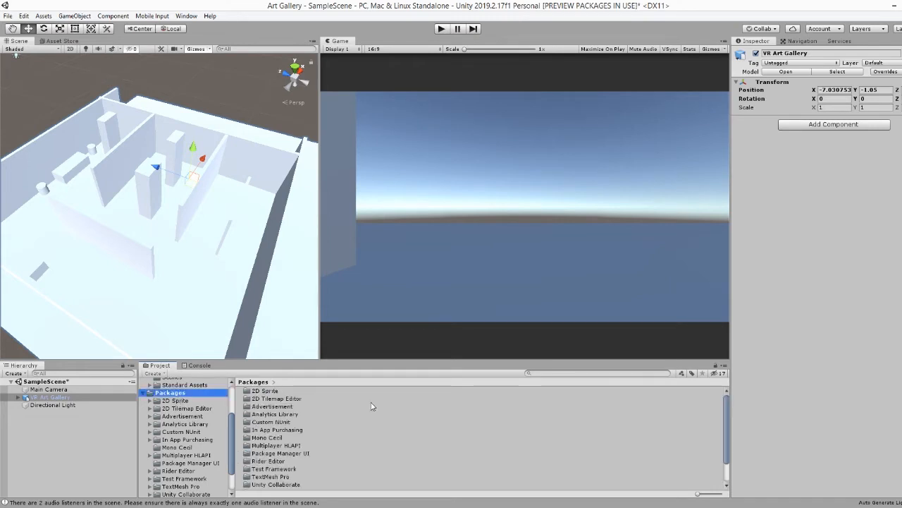
pyautogui.scroll(-2, 310, 461)
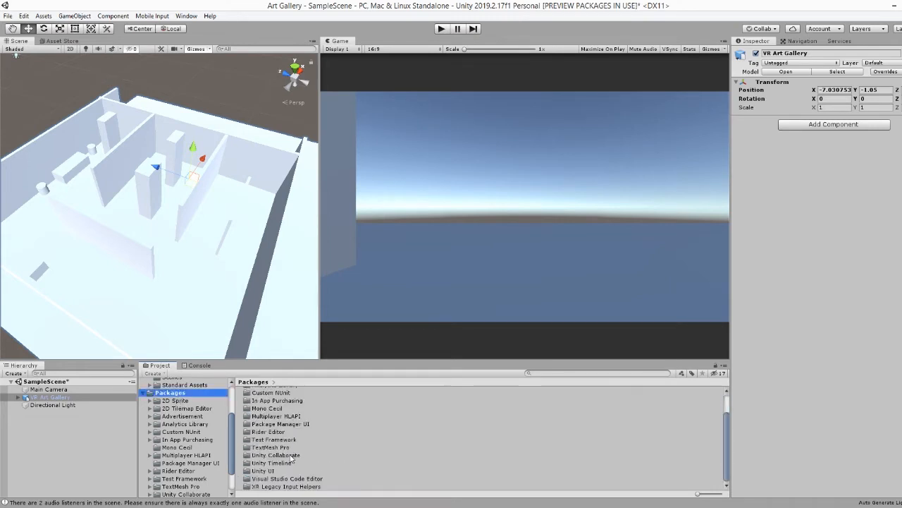
pyautogui.scroll(2, 324, 463)
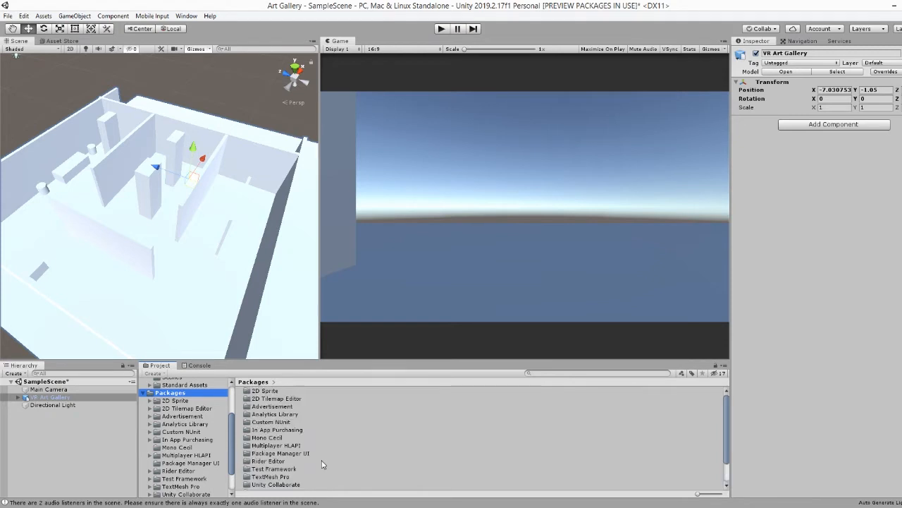
# Place the RigidBodyFPSController prefab from Standard Assets' FirstPersonCharacter Prefabs folder inside the art gallery in the scene
pyautogui.click(189, 386)
pyautogui.click(150, 386)
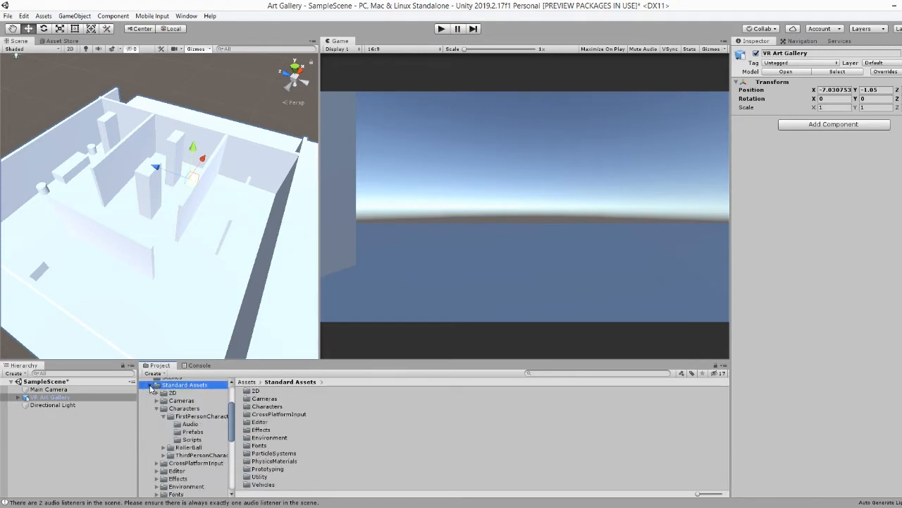
pyautogui.click(188, 408)
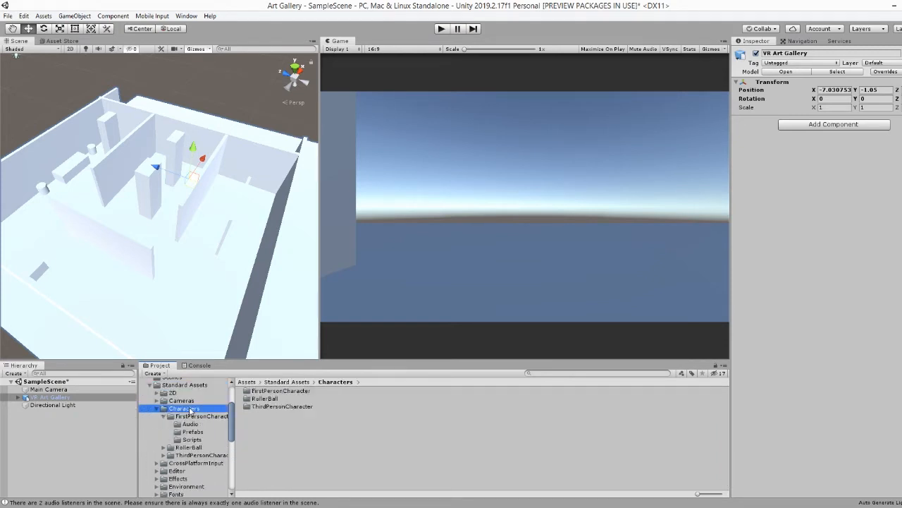
pyautogui.click(186, 417)
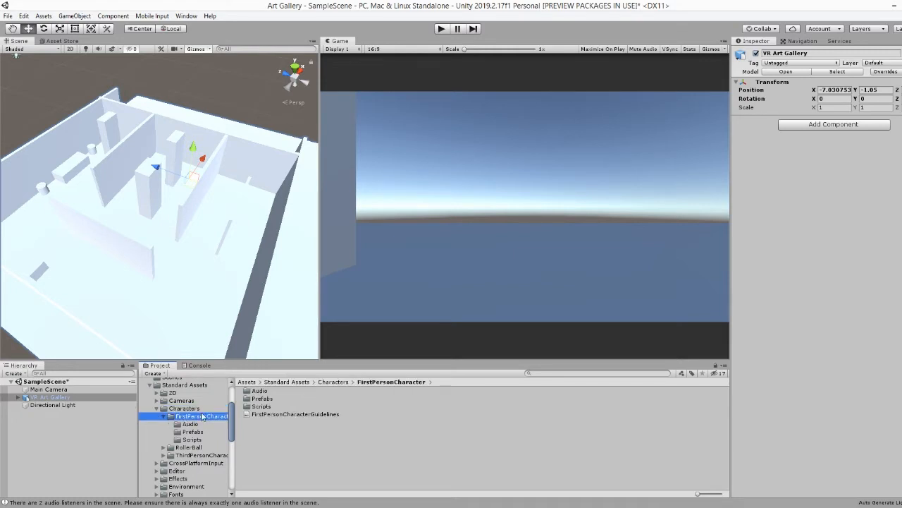
pyautogui.click(192, 433)
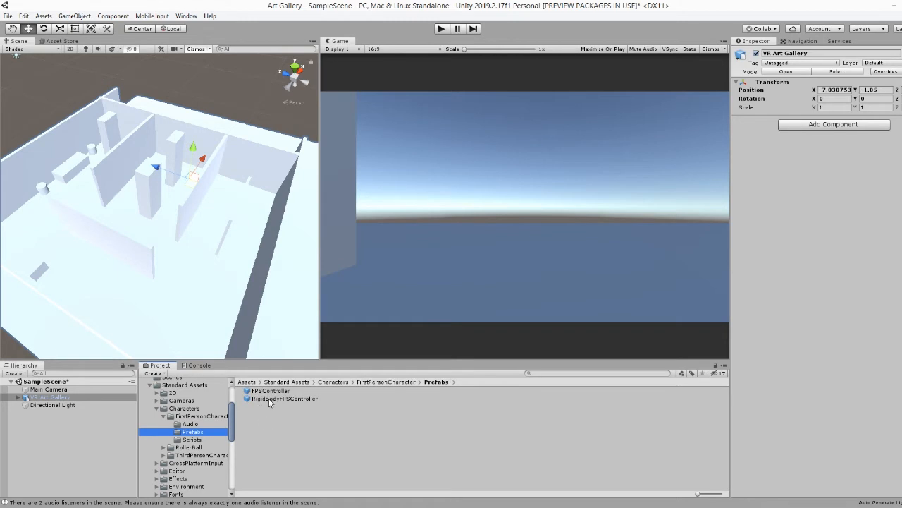
pyautogui.moveTo(273, 400); pyautogui.dragTo(129, 207)
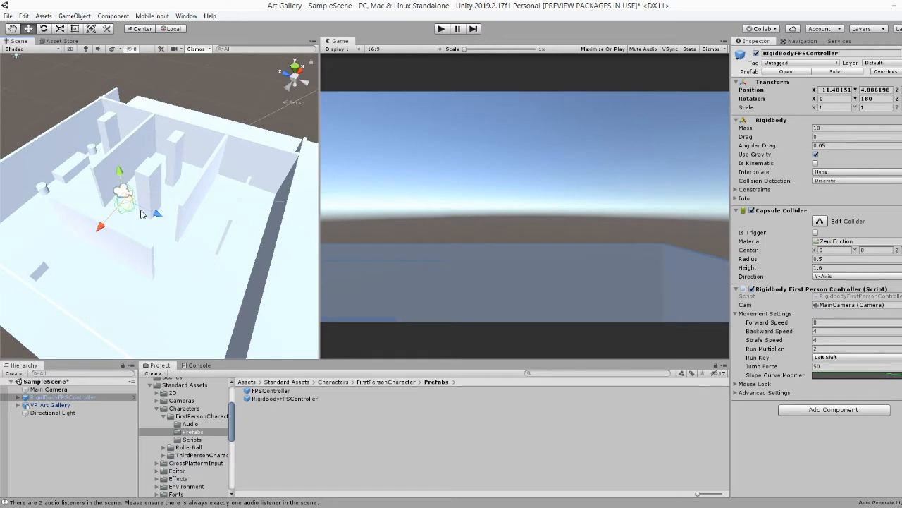
# Move the RigidBodyFPSController beside the gallery's inner wall, at about X -5.61 and Y 3.36
pyautogui.moveTo(121, 172); pyautogui.dragTo(125, 193)
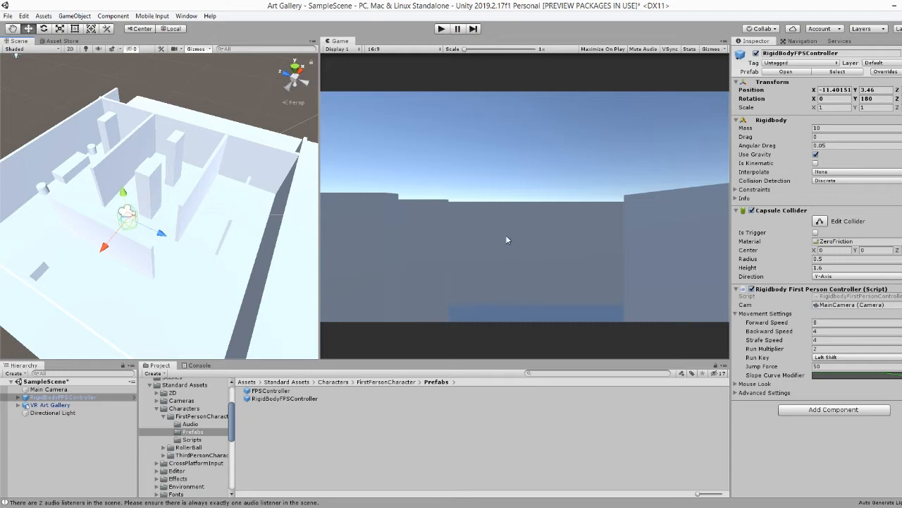
pyautogui.moveTo(125, 196)
pyautogui.mouseDown()
pyautogui.moveTo(127, 213)
pyautogui.moveTo(121, 191)
pyautogui.moveTo(120, 200)
pyautogui.mouseUp()
pyautogui.moveTo(119, 237); pyautogui.dragTo(243, 192)
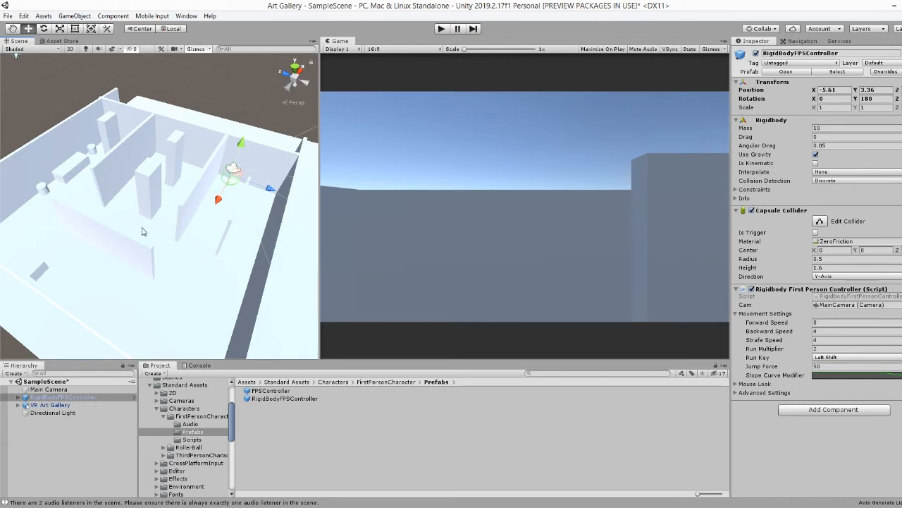
# Shift the VR Art Gallery's floor Plane slightly to a Y position of about 1.82
pyautogui.click(17, 405)
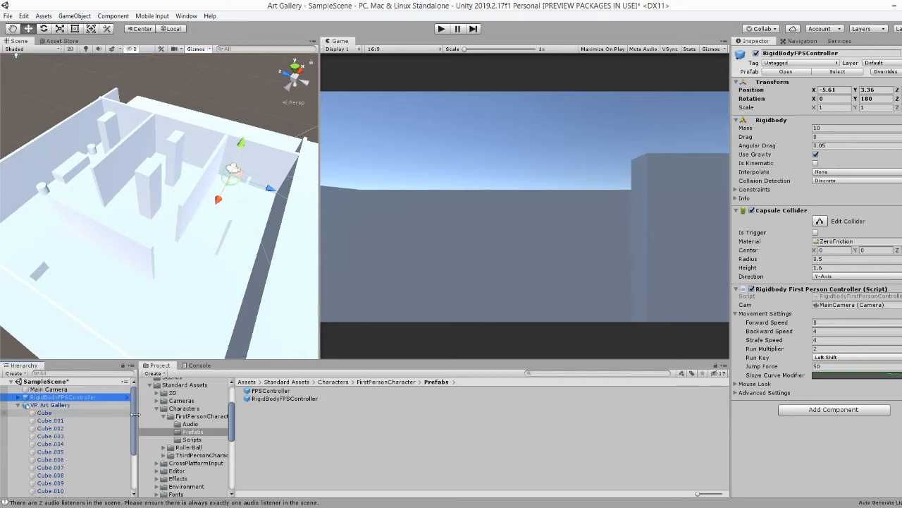
pyautogui.scroll(-3, 70, 451)
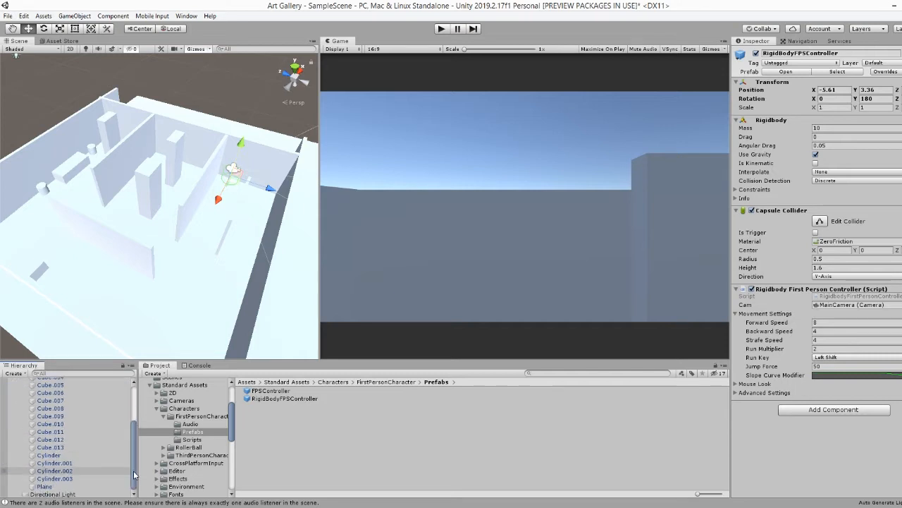
pyautogui.click(44, 488)
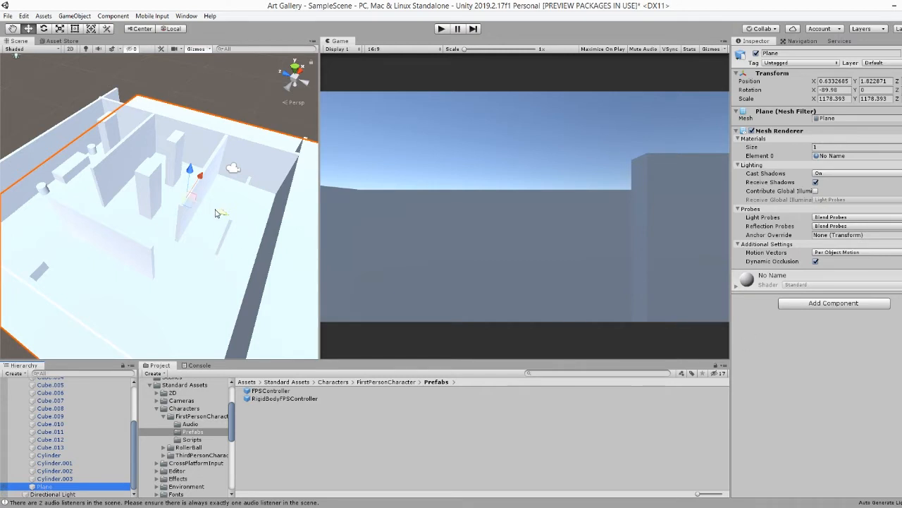
pyautogui.moveTo(223, 215); pyautogui.dragTo(210, 210)
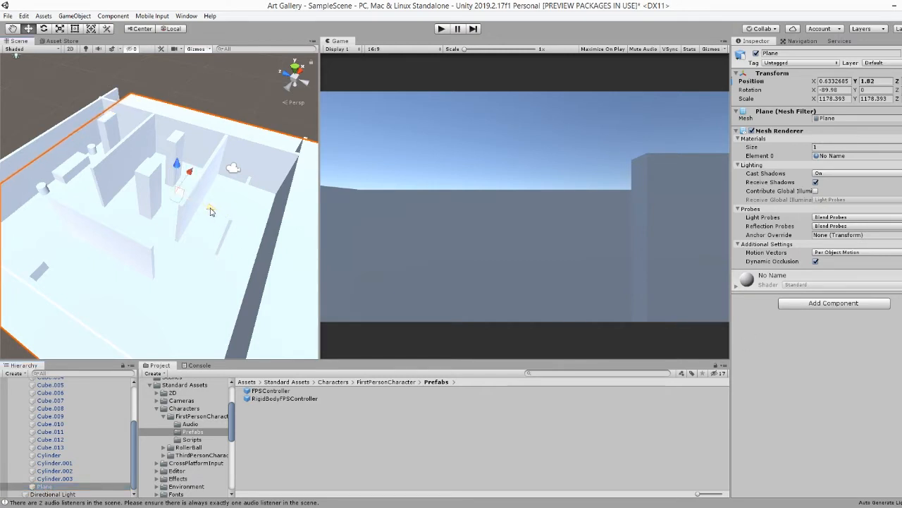
# Run the scene briefly with the RigidBodyFPSController selected to test whether it stands on the floor, and stop it
pyautogui.click(235, 169)
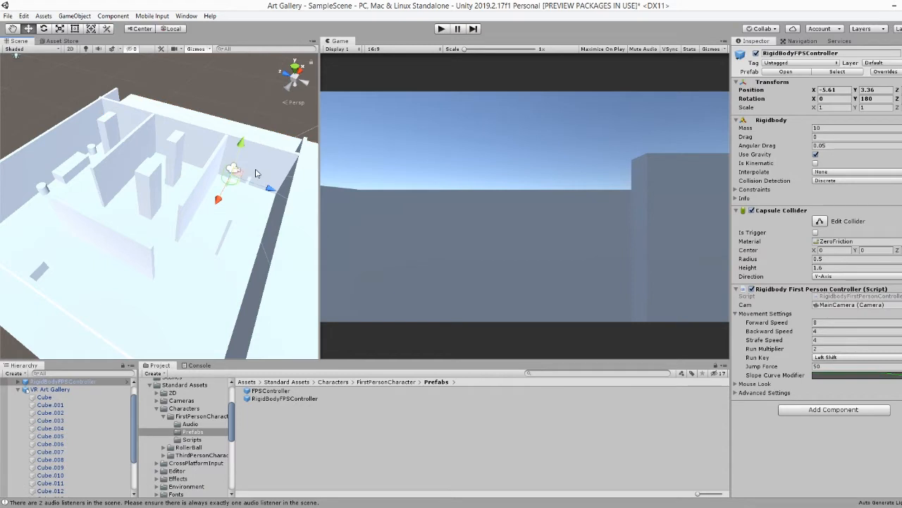
pyautogui.click(441, 29)
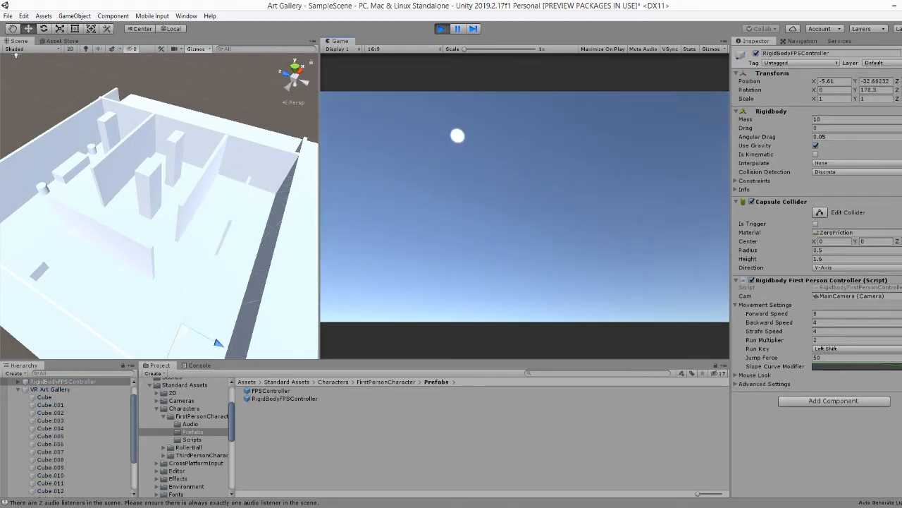
pyautogui.click(441, 29)
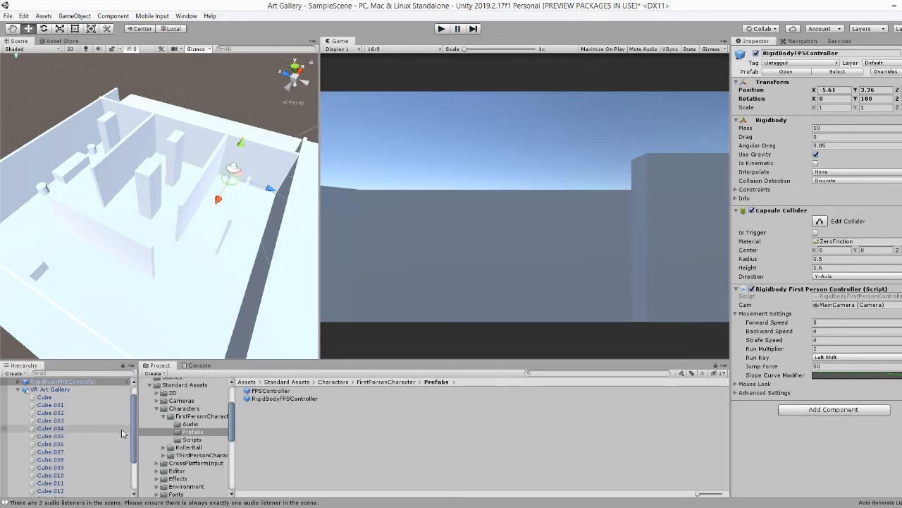
# Add a Box Collider component to the gallery's floor Plane
pyautogui.scroll(-3, 63, 444)
pyautogui.click(48, 486)
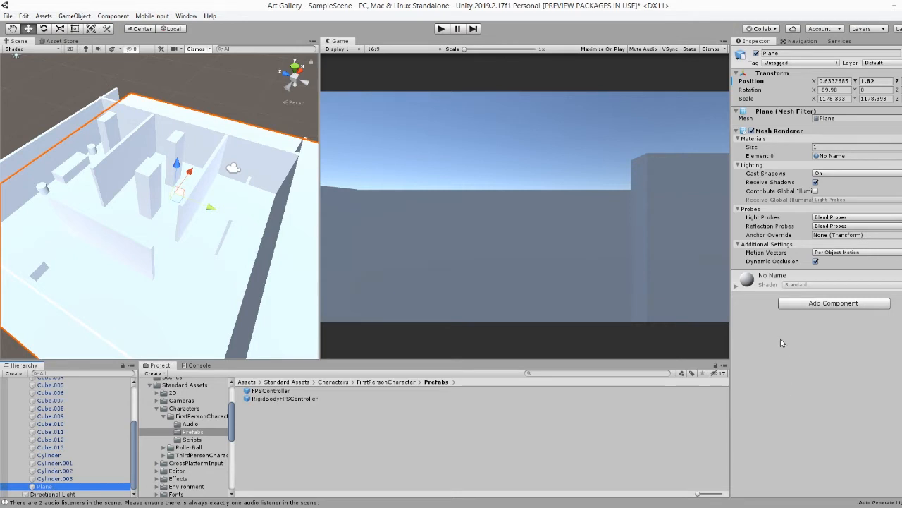
pyautogui.click(851, 307)
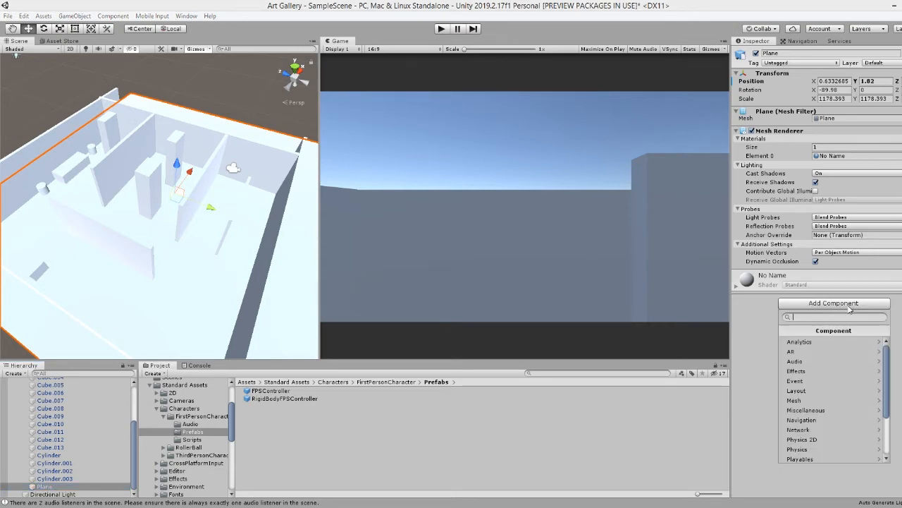
pyautogui.click(802, 452)
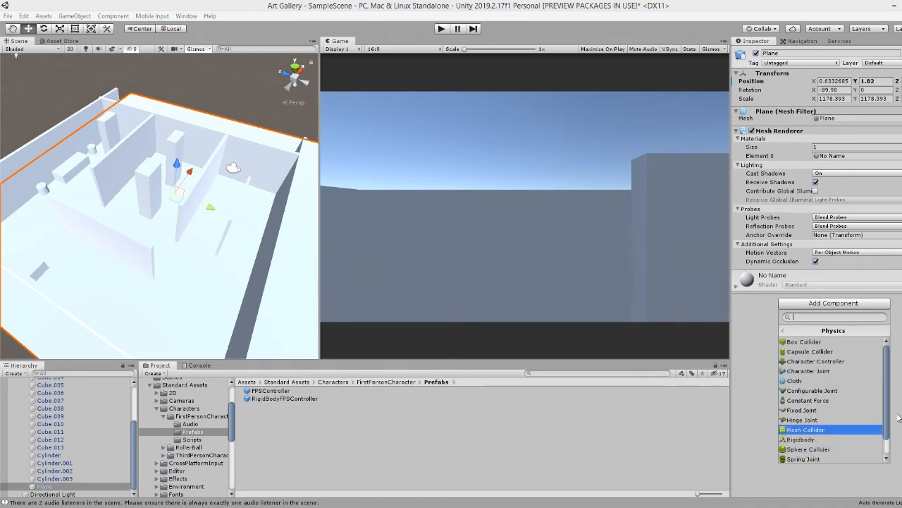
pyautogui.click(804, 342)
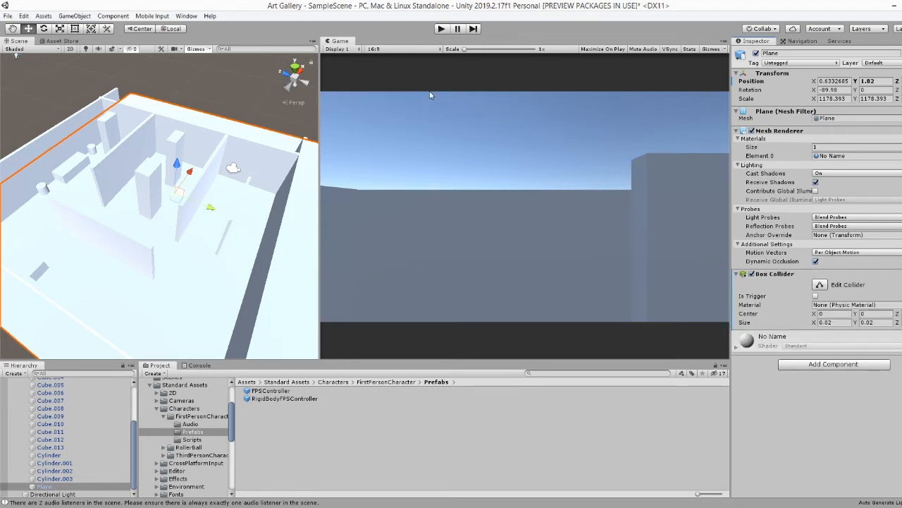
# Run the scene, walk the first-person controller through the whole gallery to check the floor collision and wall scale, and stop it
pyautogui.click(441, 29)
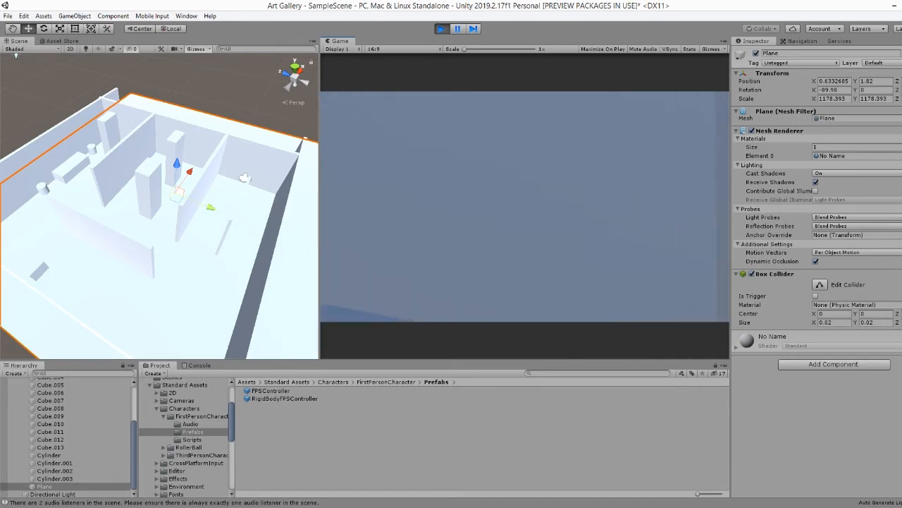
pyautogui.press('w')
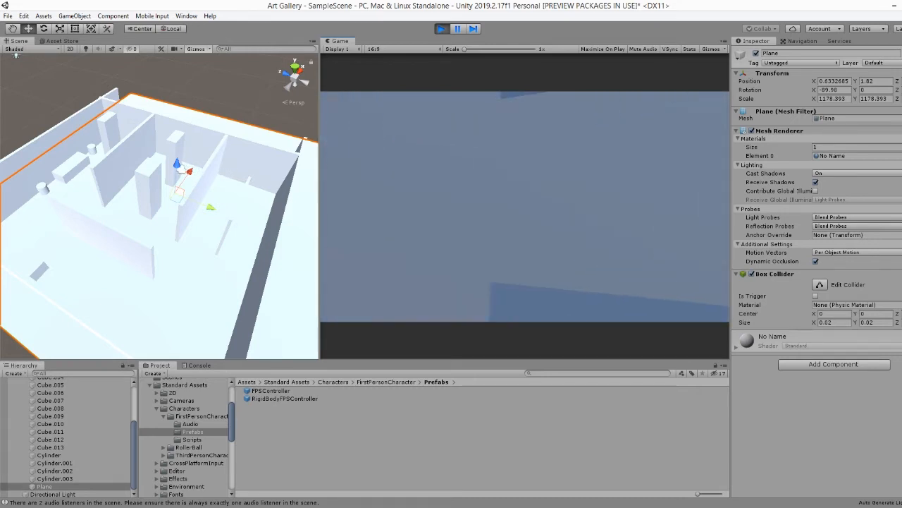
pyautogui.press('w')
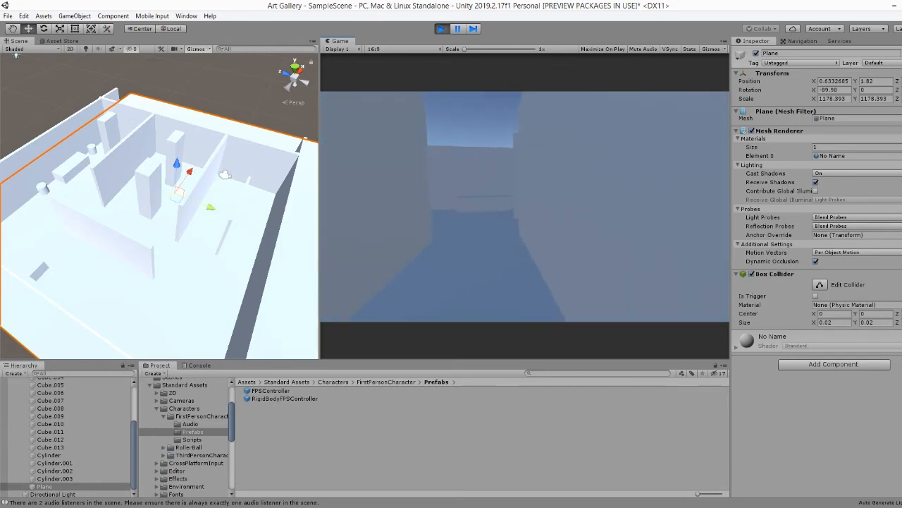
pyautogui.press('w')
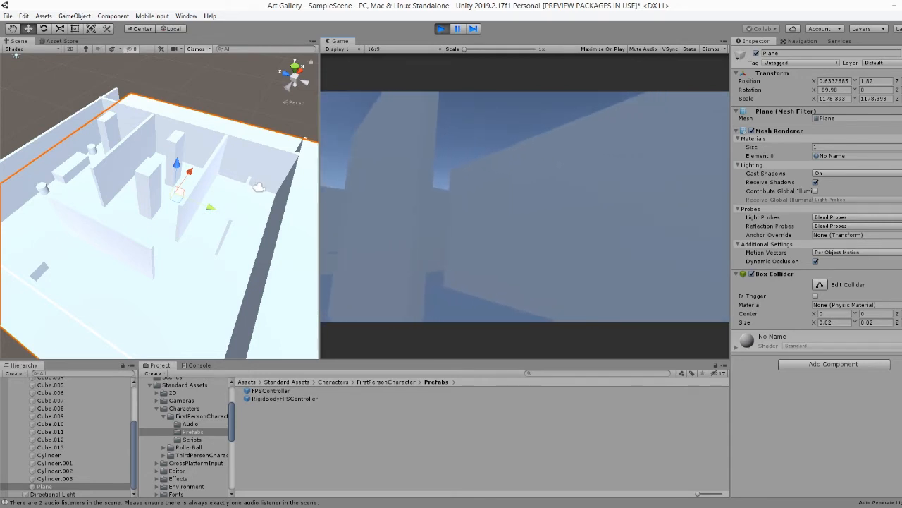
pyautogui.press('w')
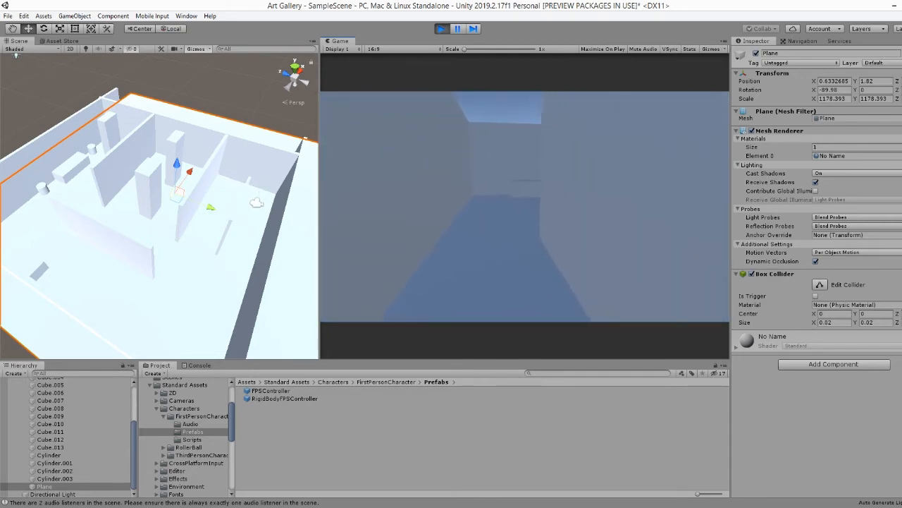
pyautogui.press('w')
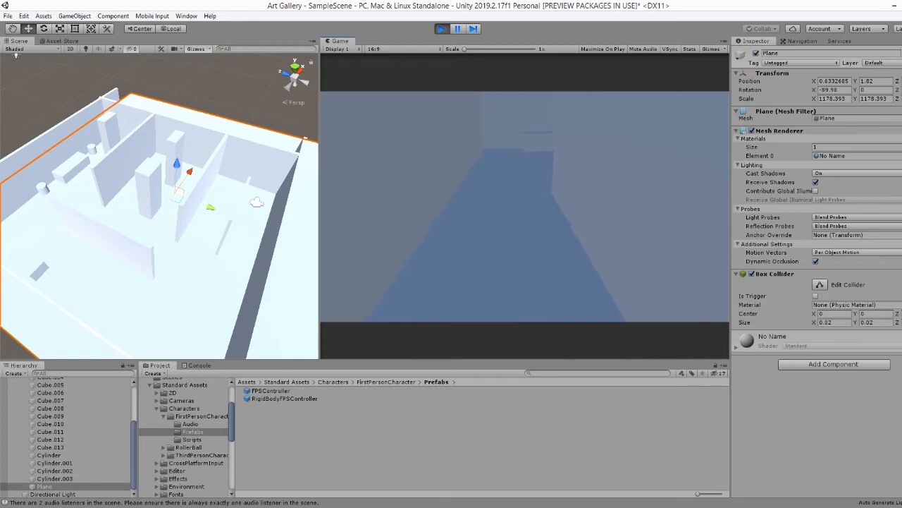
pyautogui.press('w')
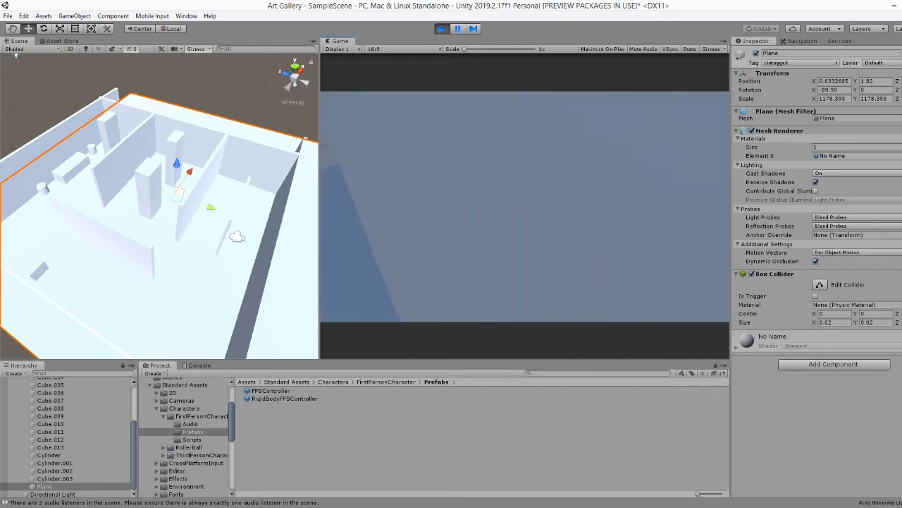
pyautogui.press('w')
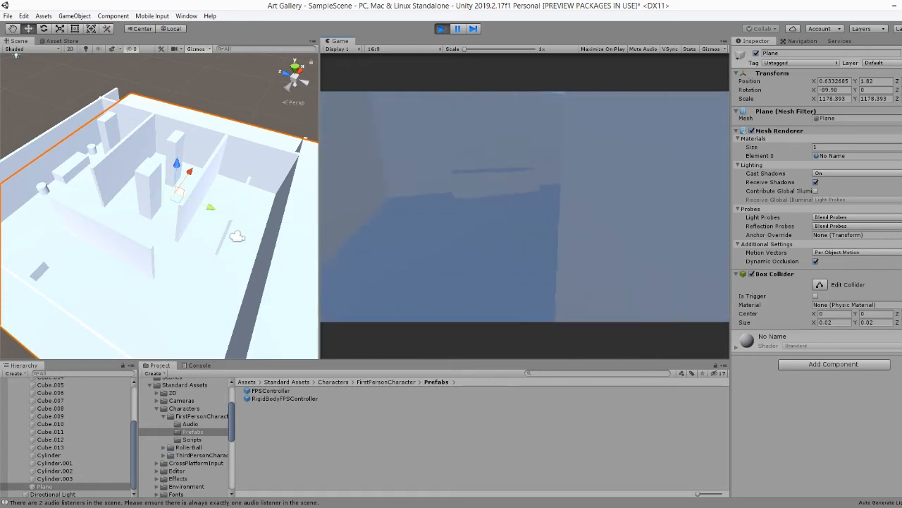
pyautogui.press('w')
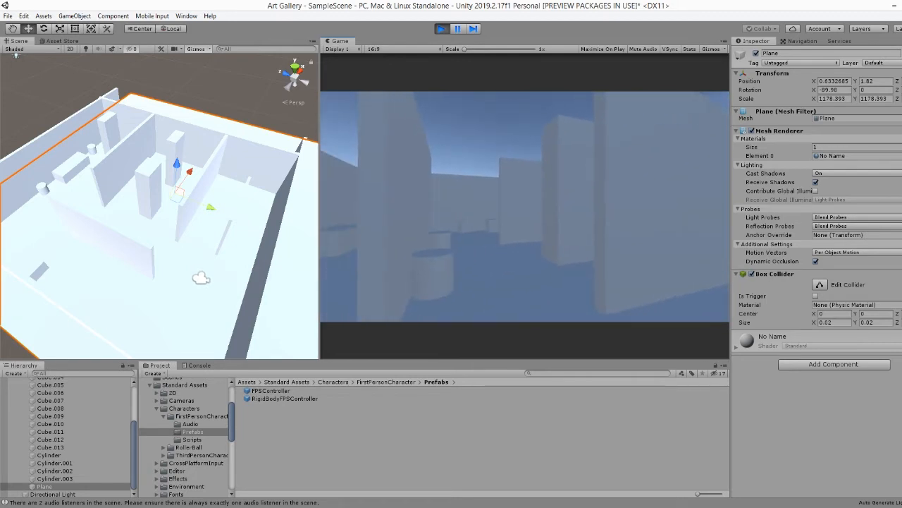
pyautogui.press('w')
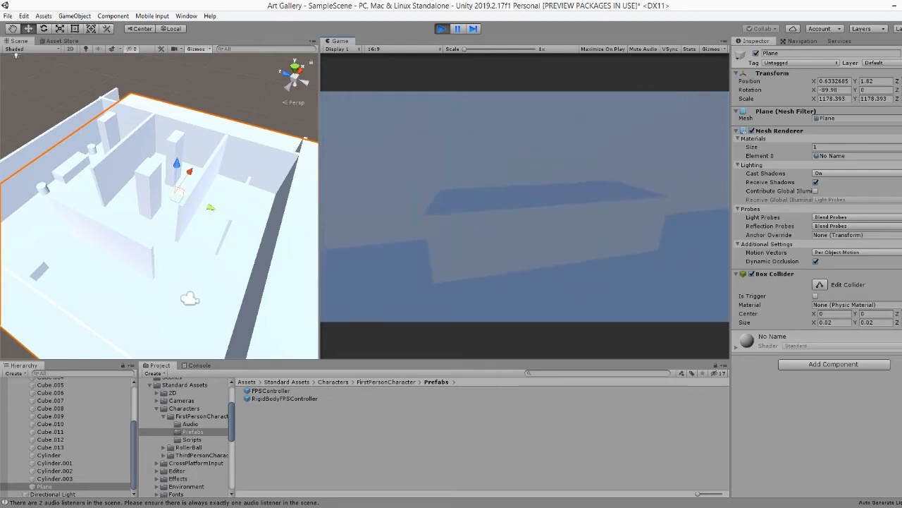
pyautogui.press('w')
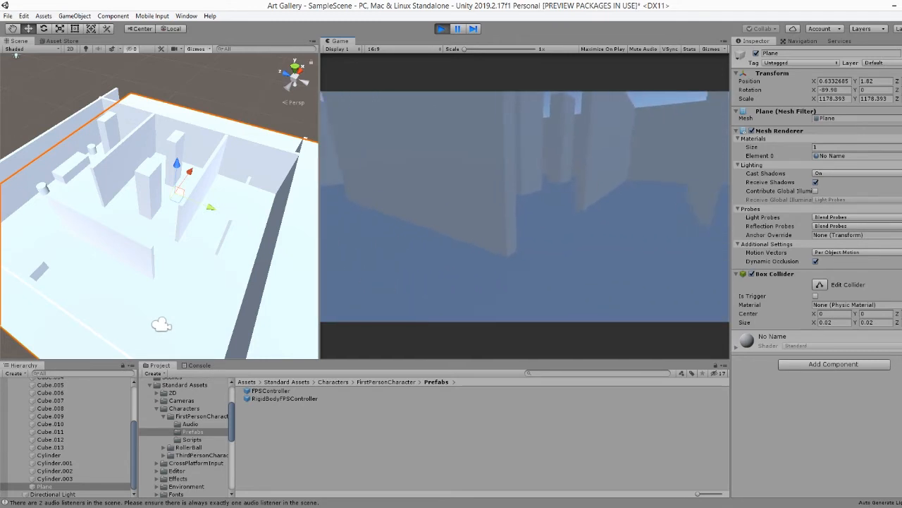
pyautogui.press('w')
pyautogui.press('w')
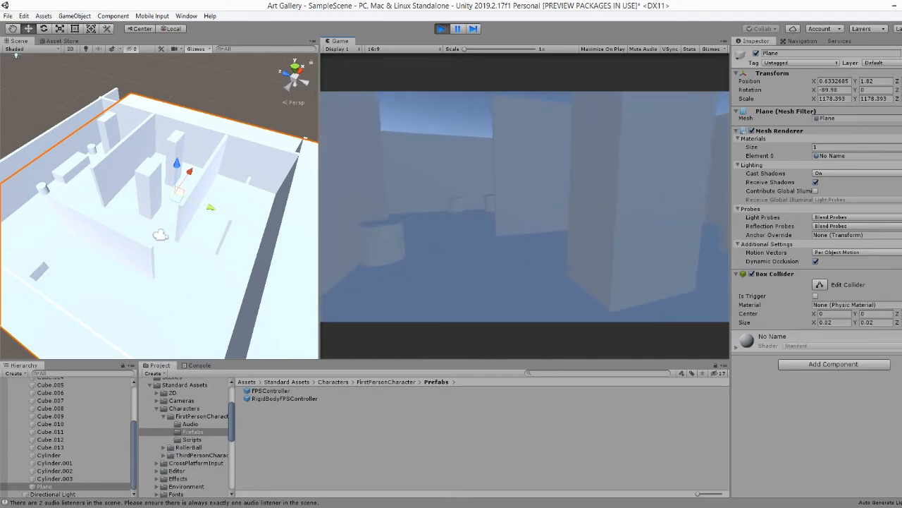
pyautogui.press('w')
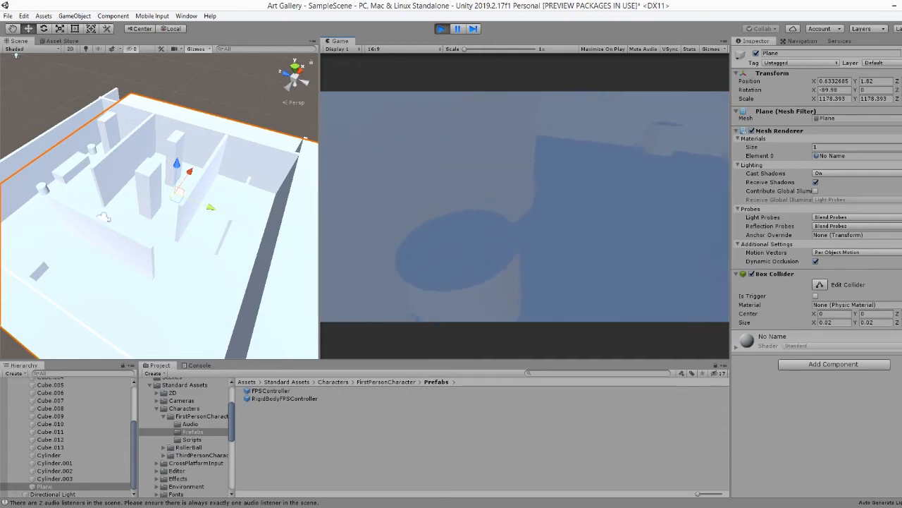
pyautogui.press('w')
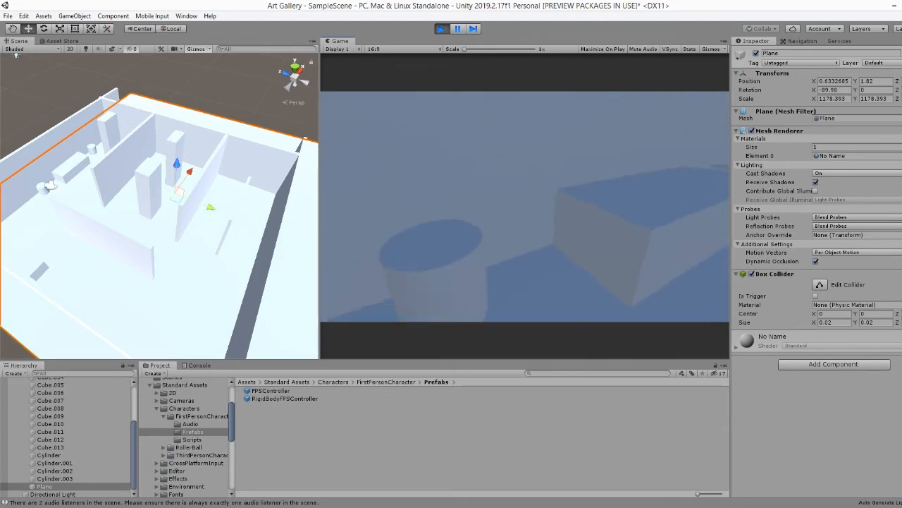
pyautogui.press('w')
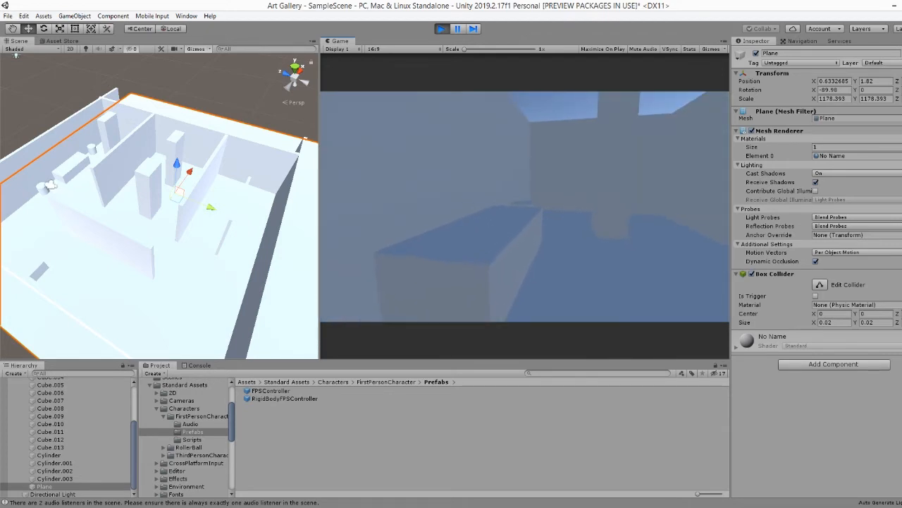
pyautogui.press('w')
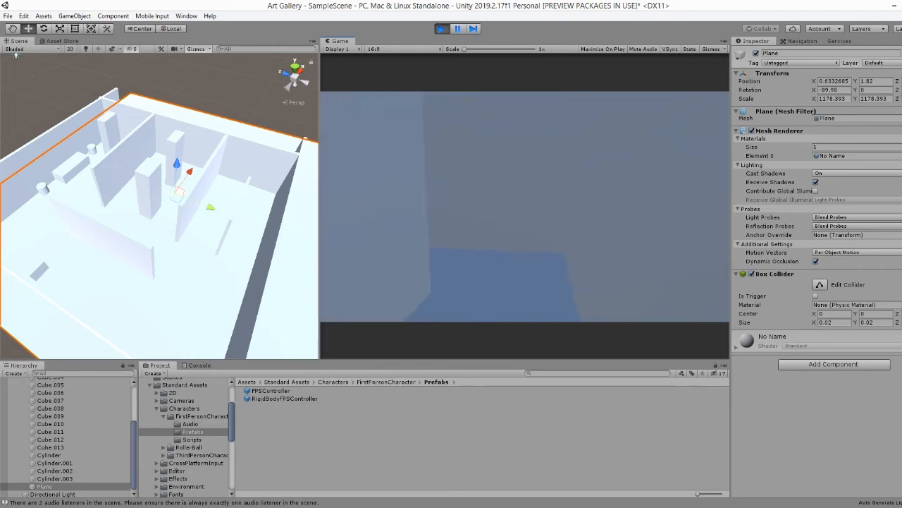
pyautogui.press('w')
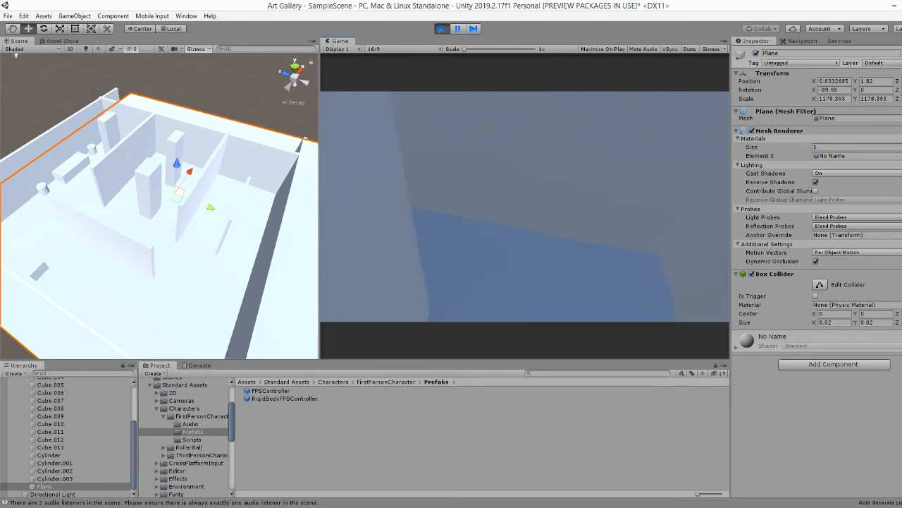
pyautogui.press('w')
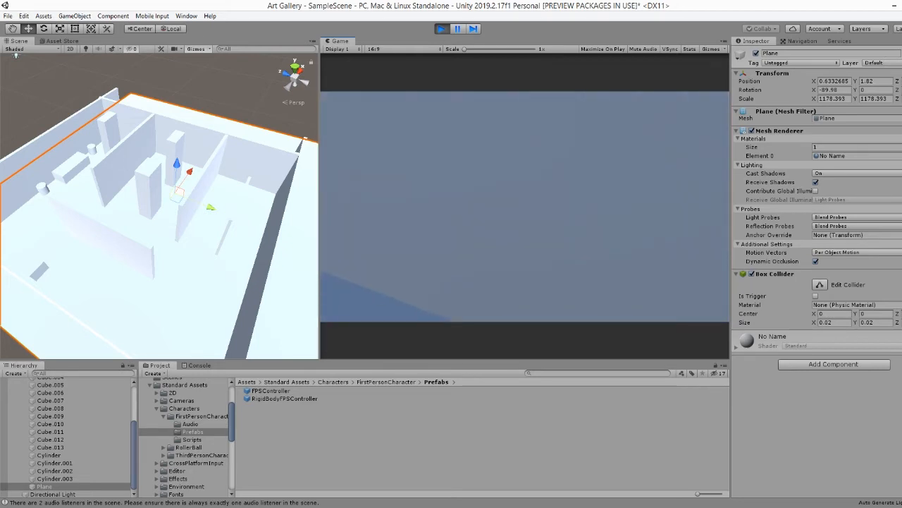
pyautogui.press('w')
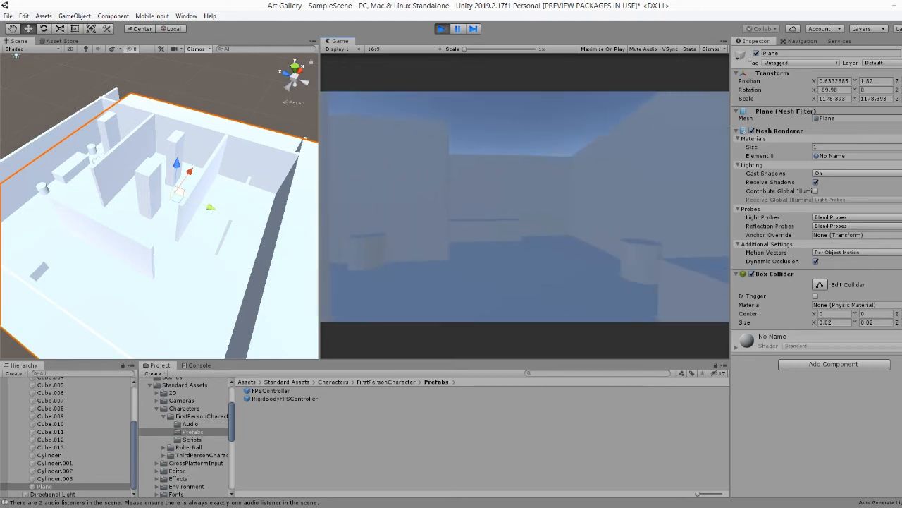
pyautogui.press('Escape')
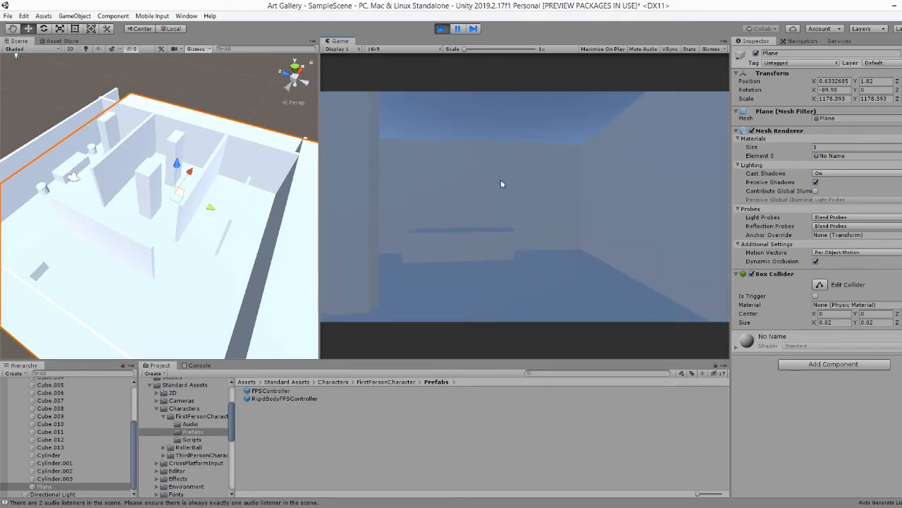
pyautogui.click(442, 28)
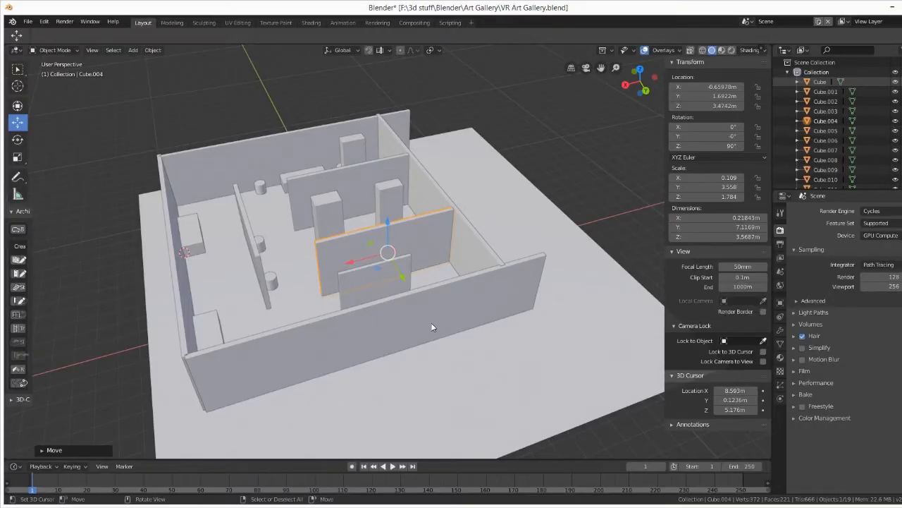
# Switch to Blender and open the Z dimension of the inner wall Cube.004 for editing
pyautogui.click(737, 237)
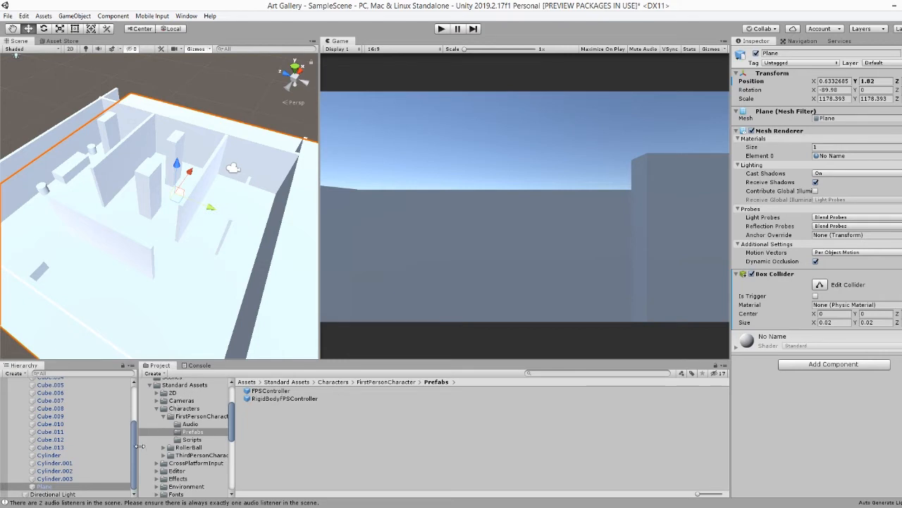
# Switch to Unity, set the RigidBodyFPSController's Capsule Collider height to 1.8, and nudge the controller slightly upward
pyautogui.scroll(5, 64, 430)
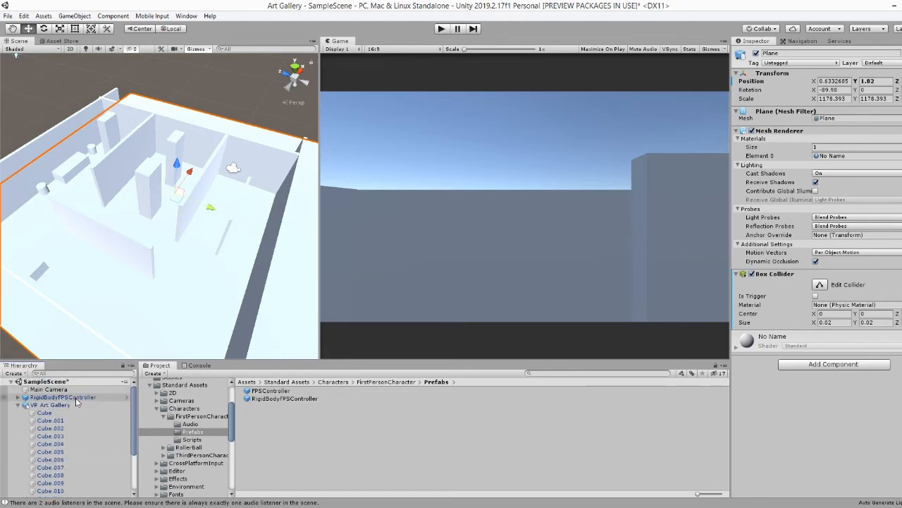
pyautogui.click(71, 397)
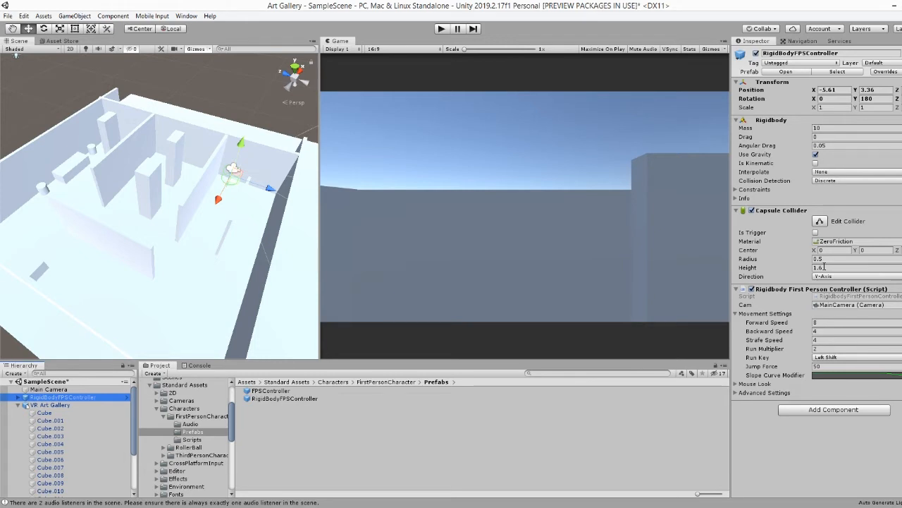
pyautogui.click(824, 267)
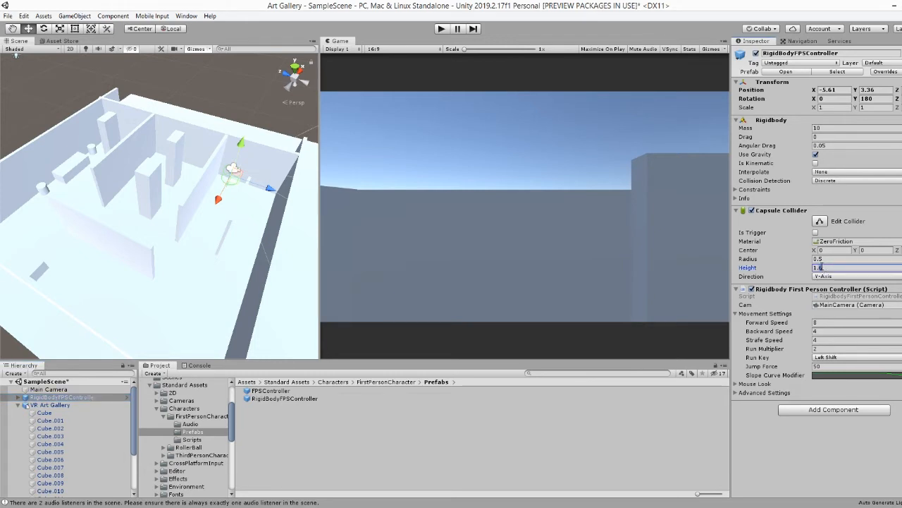
pyautogui.write('1.8')
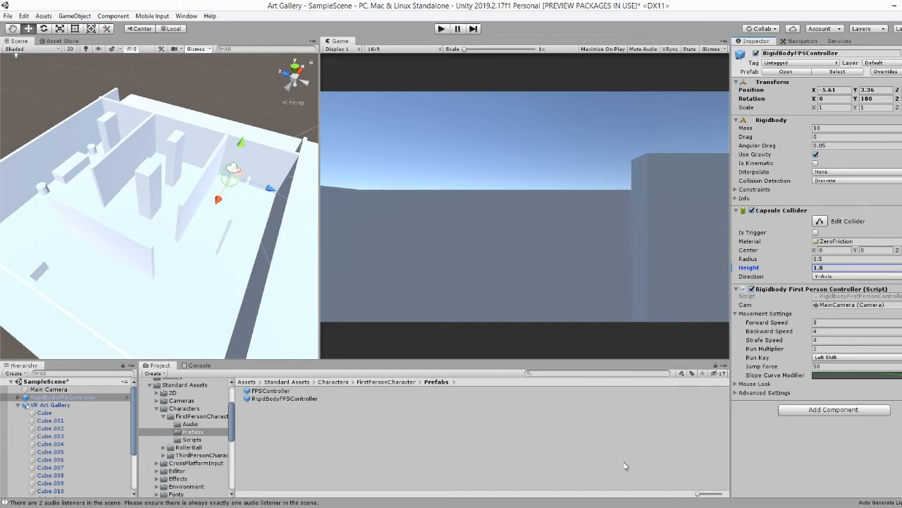
pyautogui.moveTo(243, 148); pyautogui.dragTo(243, 143)
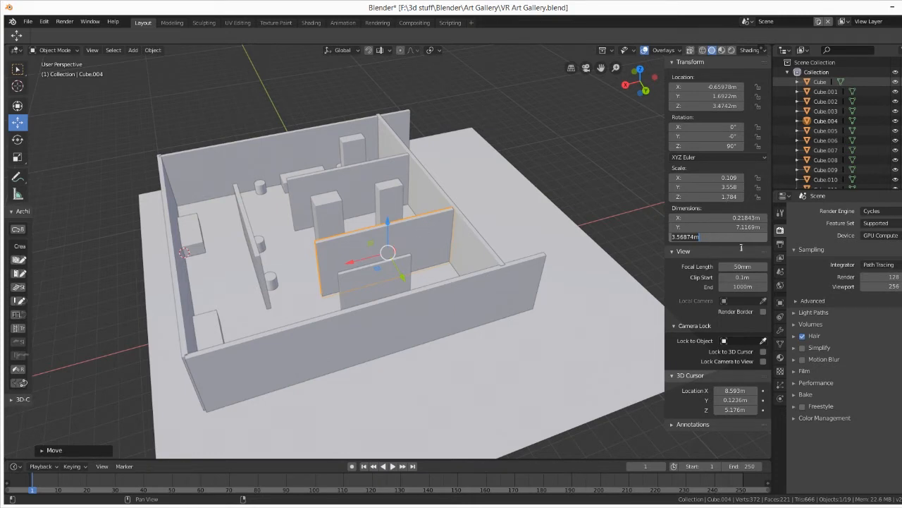
# Switch to Blender, set the Z dimension of the inner wall Cube.004 to 2.5 m, and lower the wall along Z onto the floor
pyautogui.write('2.5')
pyautogui.press('Return')
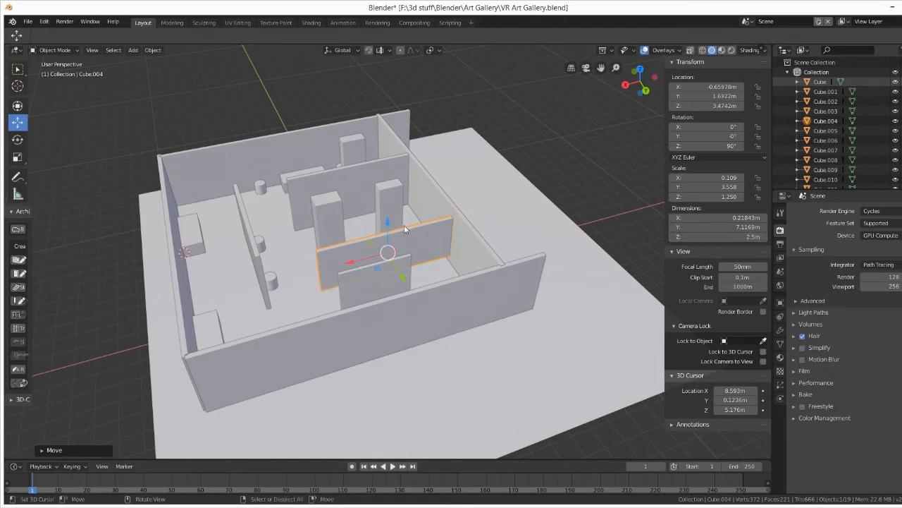
pyautogui.press('g')
pyautogui.press('z')
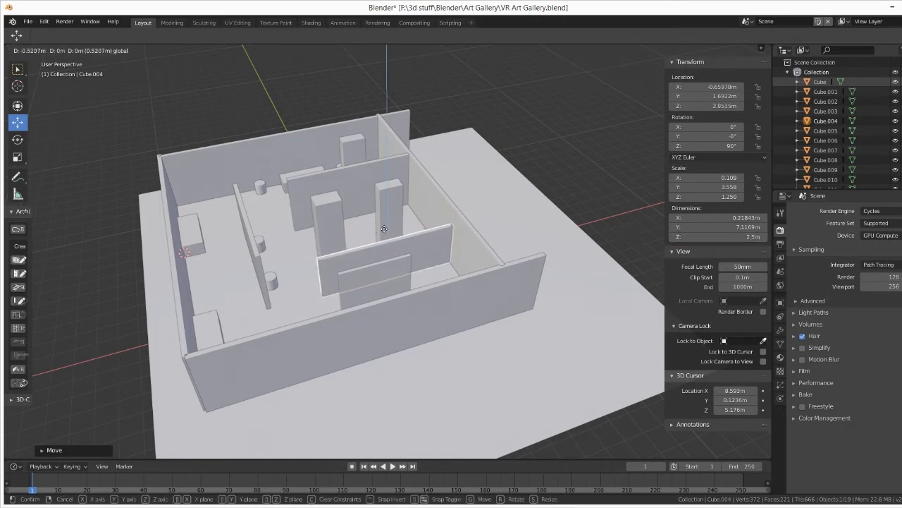
pyautogui.click(386, 227)
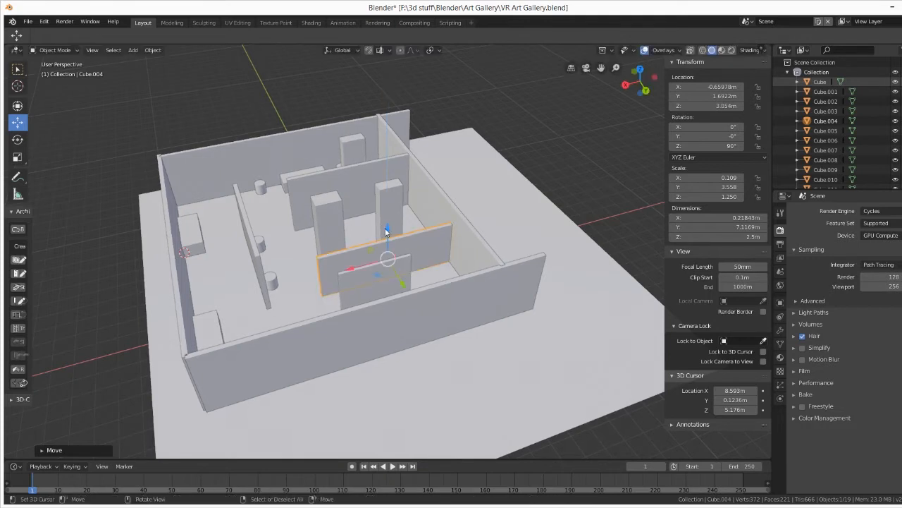
# Set the Z dimension of the long outer wall Cube to 2.5 m and lower it along Z onto the floor
pyautogui.click(476, 240)
pyautogui.click(739, 236)
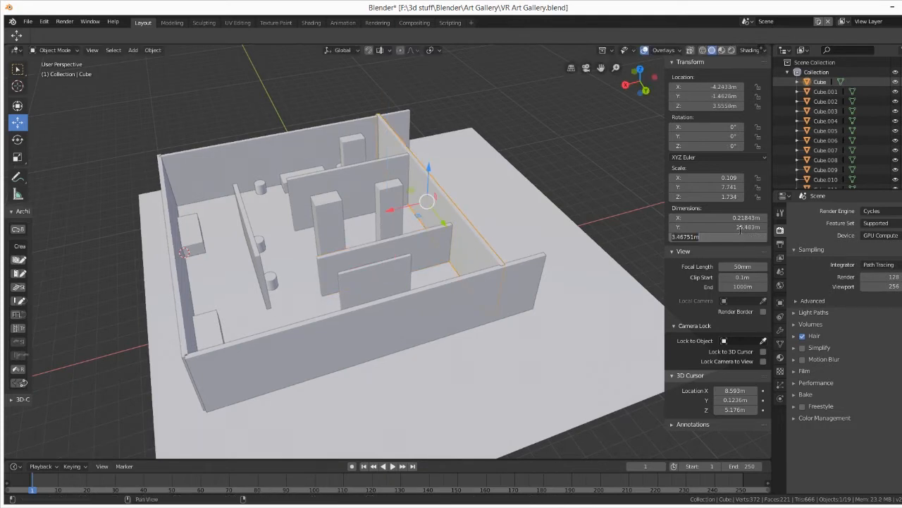
pyautogui.write('2.5m')
pyautogui.press('Return')
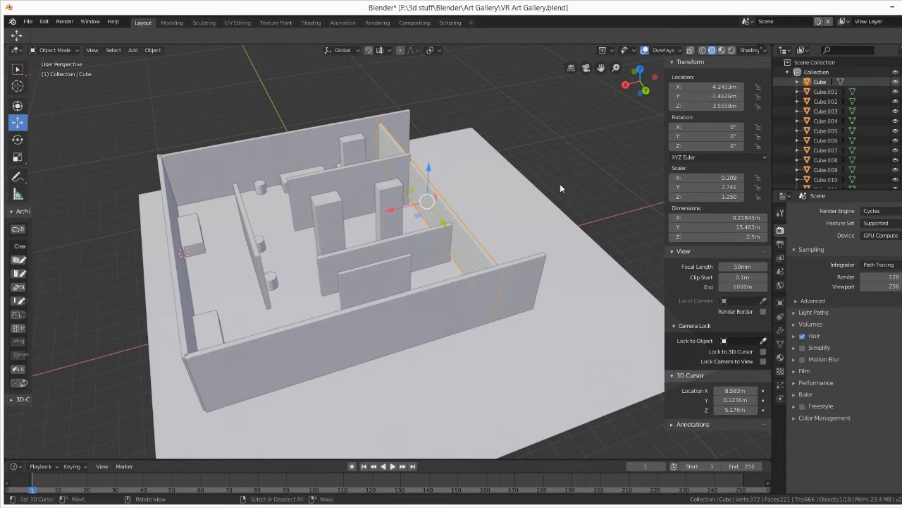
pyautogui.moveTo(429, 169); pyautogui.dragTo(426, 177)
# Set the Z dimension of the front outer wall Cube.003 to 2.5 m and lower it along Z onto the floor
pyautogui.click(459, 298)
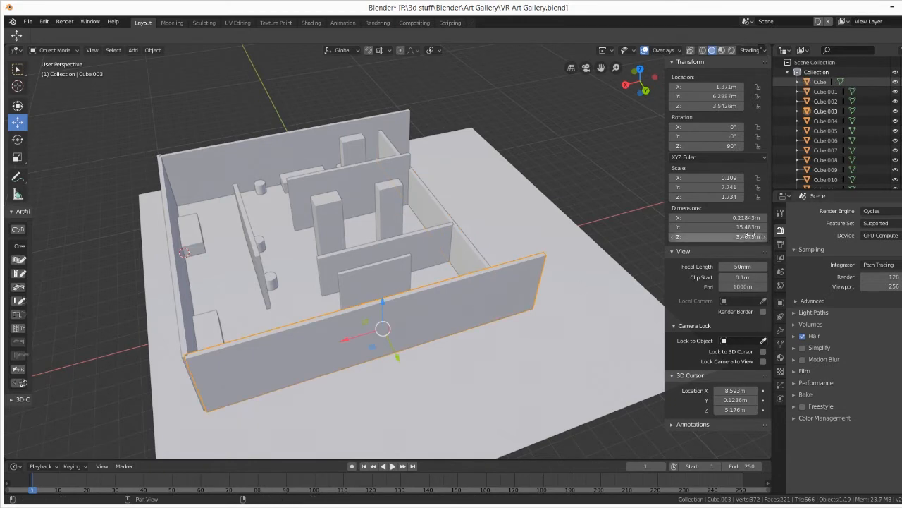
pyautogui.click(745, 236)
pyautogui.write('2.5')
pyautogui.press('Return')
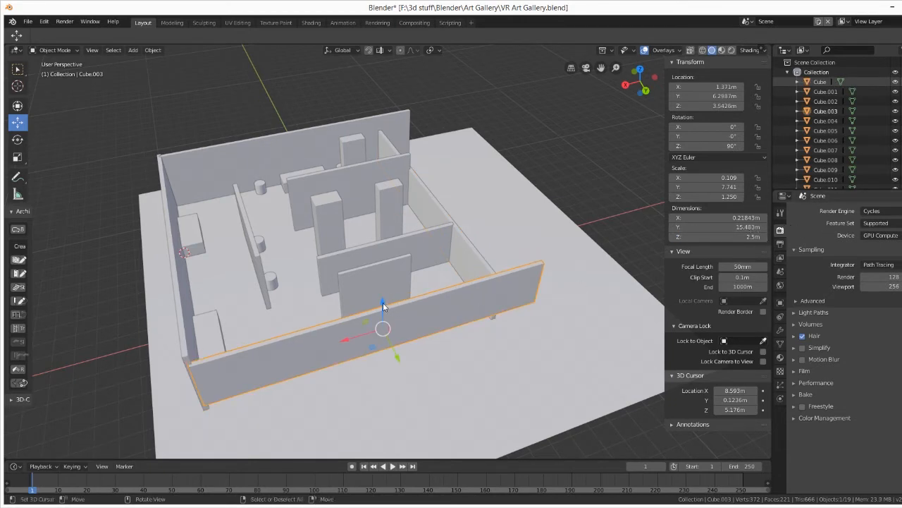
pyautogui.moveTo(383, 303); pyautogui.dragTo(379, 312)
pyautogui.click(483, 264)
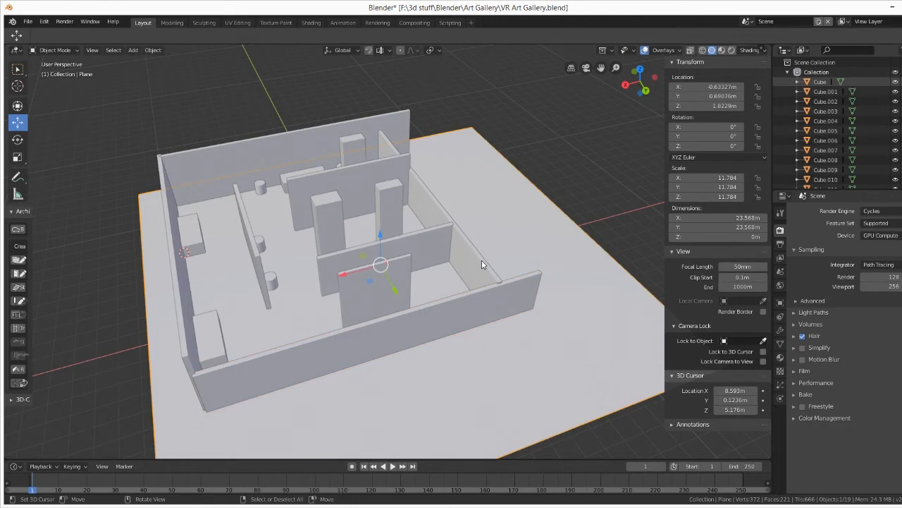
# Set the Z dimension of the outer wall Cube.001 to 2.5 m and lower it along Z onto the floor
pyautogui.click(459, 311)
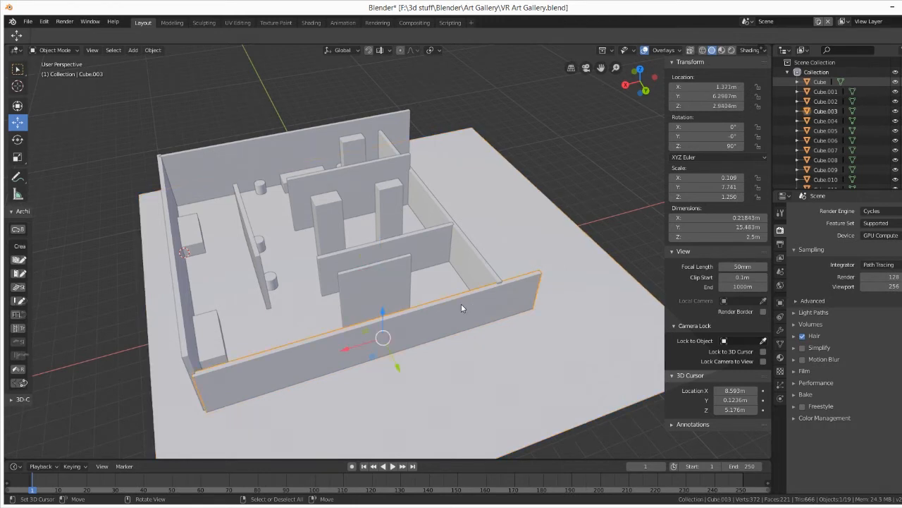
pyautogui.click(177, 289)
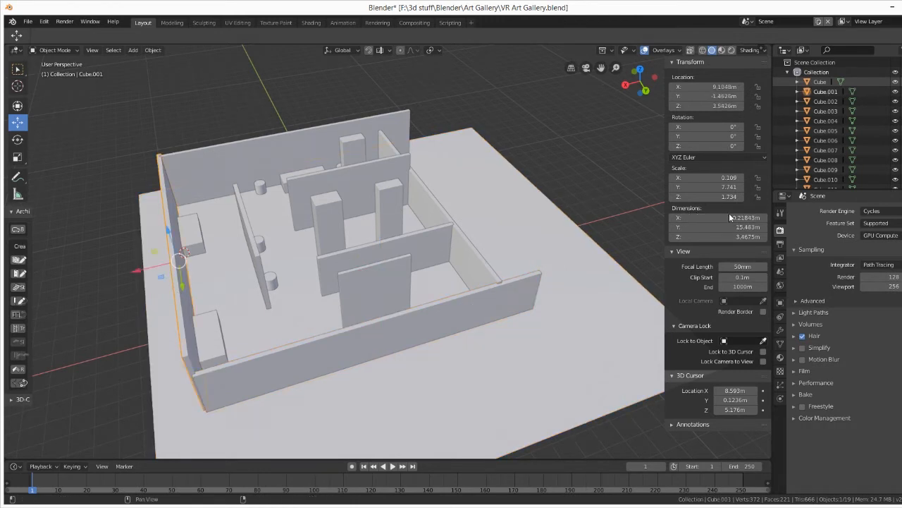
pyautogui.click(719, 236)
pyautogui.write('2.5')
pyautogui.press('Return')
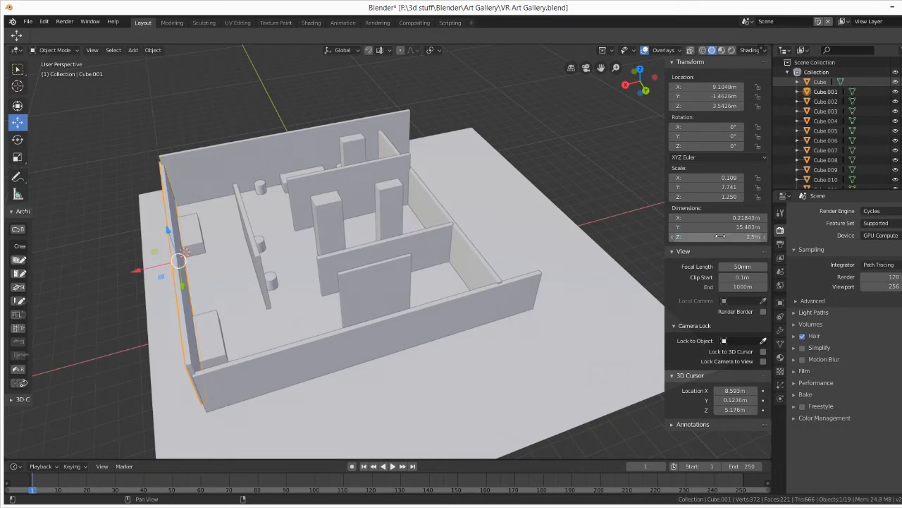
pyautogui.moveTo(435, 352); pyautogui.dragTo(339, 363, button='middle')
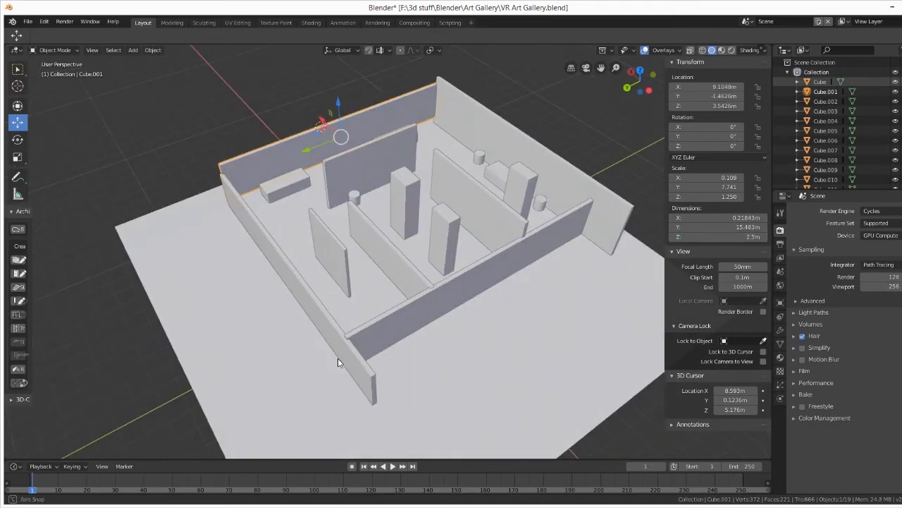
pyautogui.press('g')
pyautogui.click(335, 106)
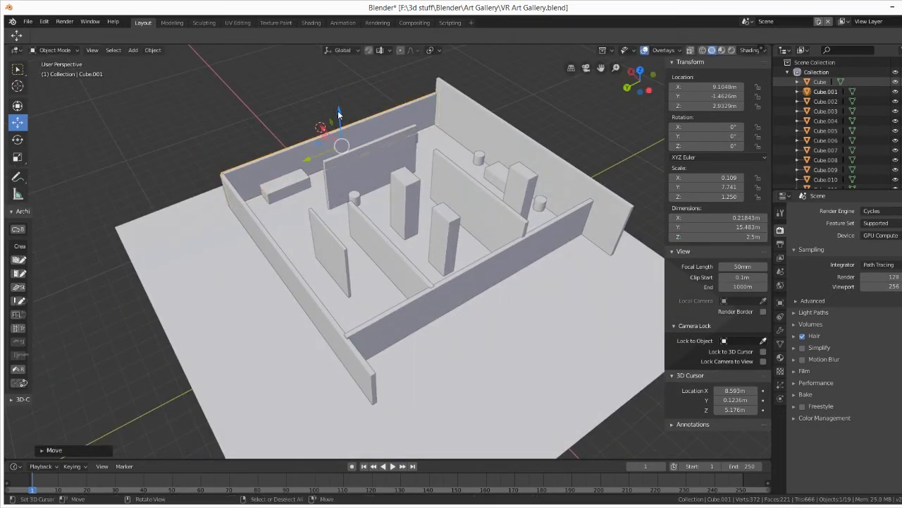
# Set the Z dimension of the outer wall Cube.002 to 2.5 m and lower it along Z onto the floor
pyautogui.click(465, 116)
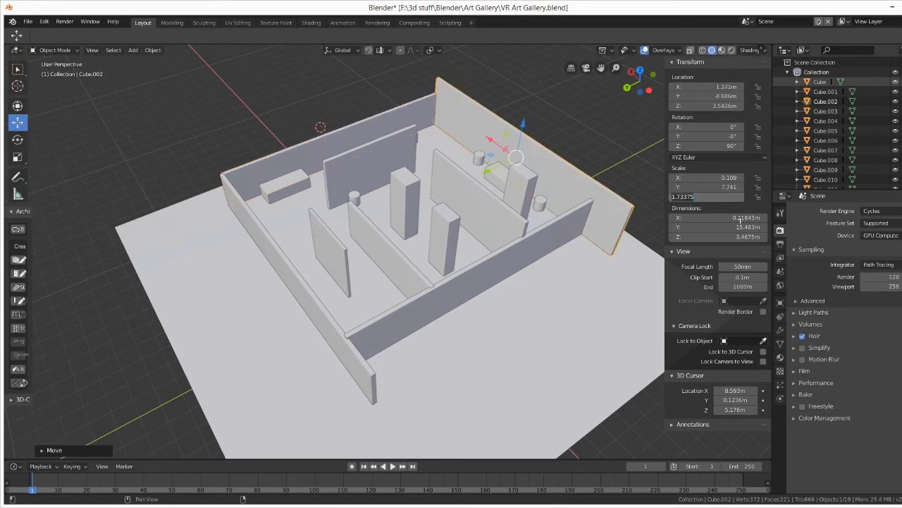
pyautogui.doubleClick(741, 235)
pyautogui.write('2.5')
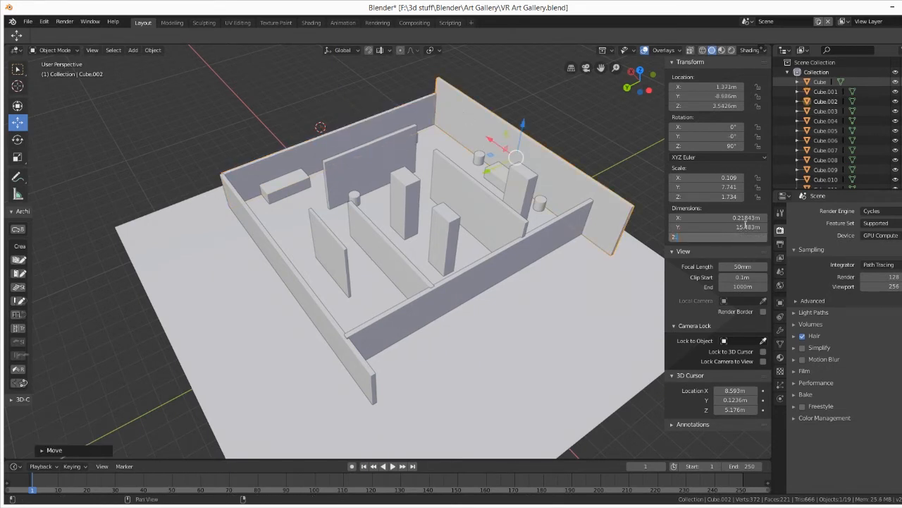
pyautogui.press('Return')
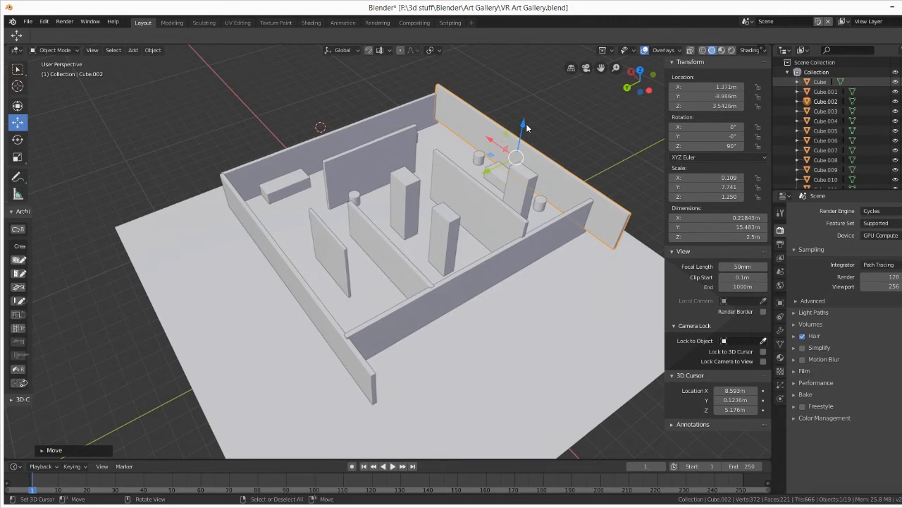
pyautogui.moveTo(526, 128); pyautogui.dragTo(524, 134)
# Set the Z dimension of the inner wall Cube.005 to 2.5 m and lower it along Z onto the floor
pyautogui.click(486, 216)
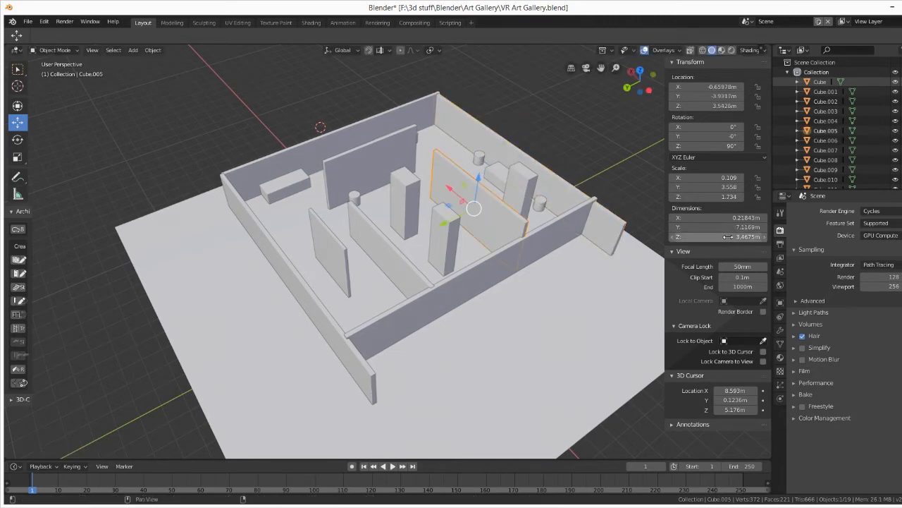
pyautogui.click(728, 237)
pyautogui.write('2.5')
pyautogui.press('Return')
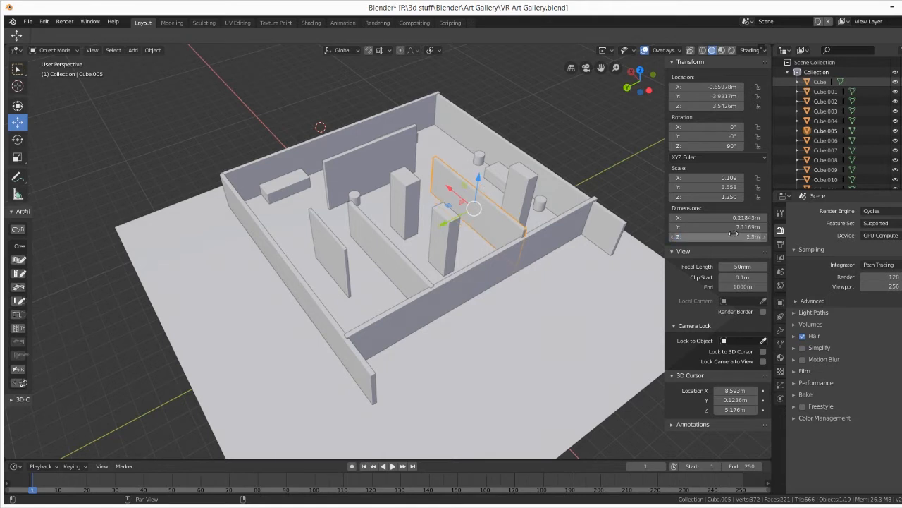
pyautogui.moveTo(478, 178); pyautogui.dragTo(478, 184)
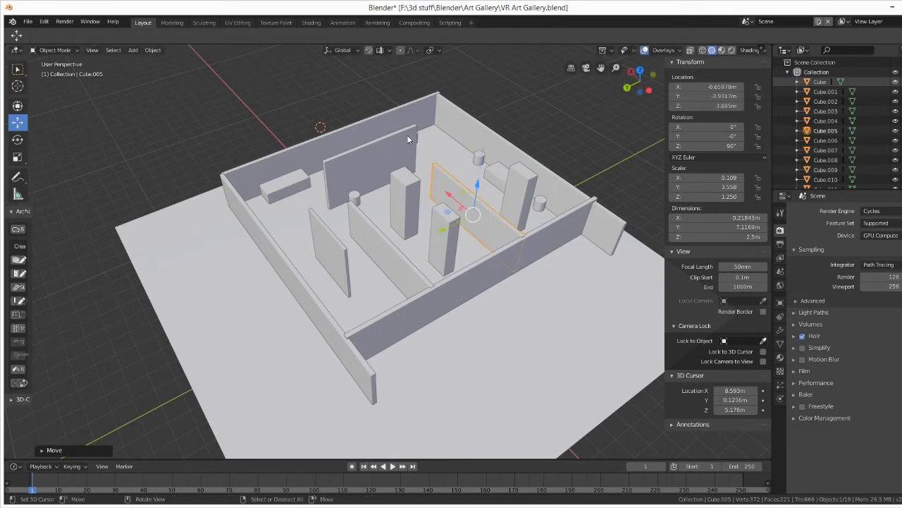
# Set the Z dimension of the freestanding wall Cube.009 to 2.5 m and lower it along Z onto the floor
pyautogui.click(392, 153)
pyautogui.click(741, 236)
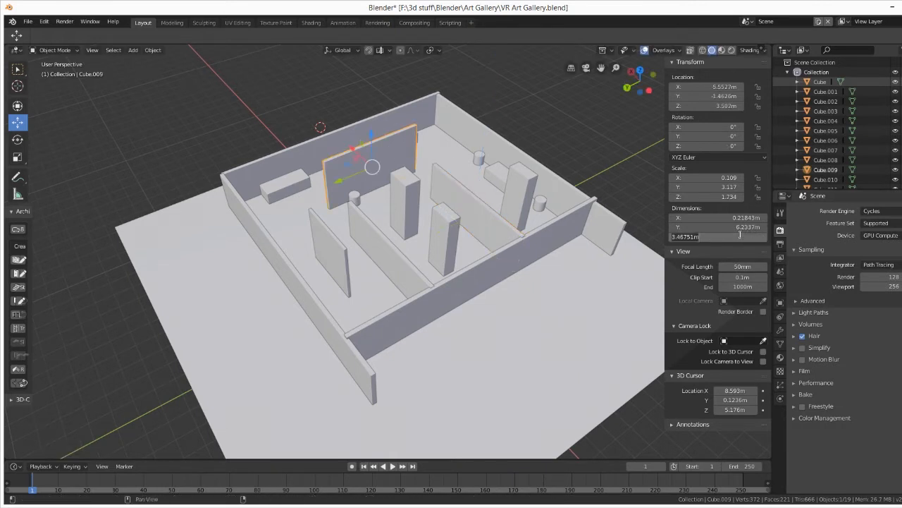
pyautogui.write('2.5')
pyautogui.press('Return')
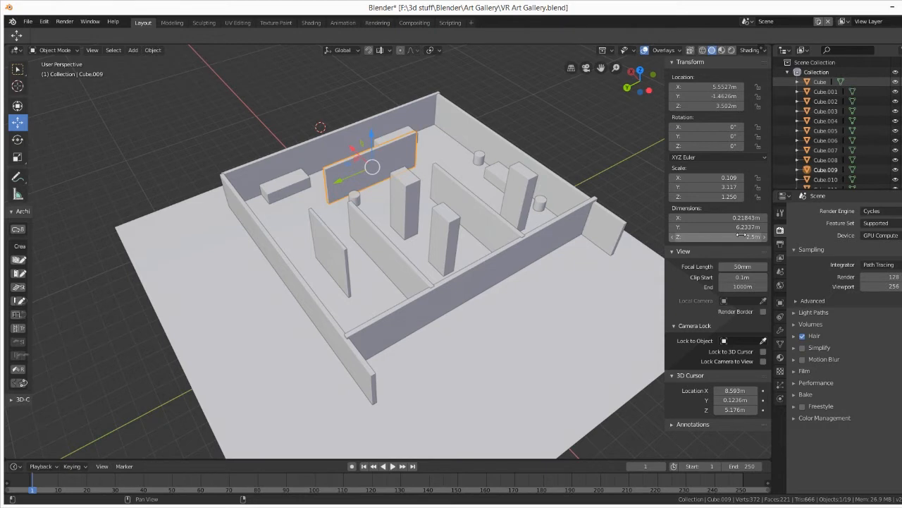
pyautogui.moveTo(371, 137); pyautogui.dragTo(366, 139)
# Move the outer wall Cube.003 outward along Y by about 1.6 m to widen the gallery
pyautogui.moveTo(375, 303); pyautogui.dragTo(351, 256, button='middle')
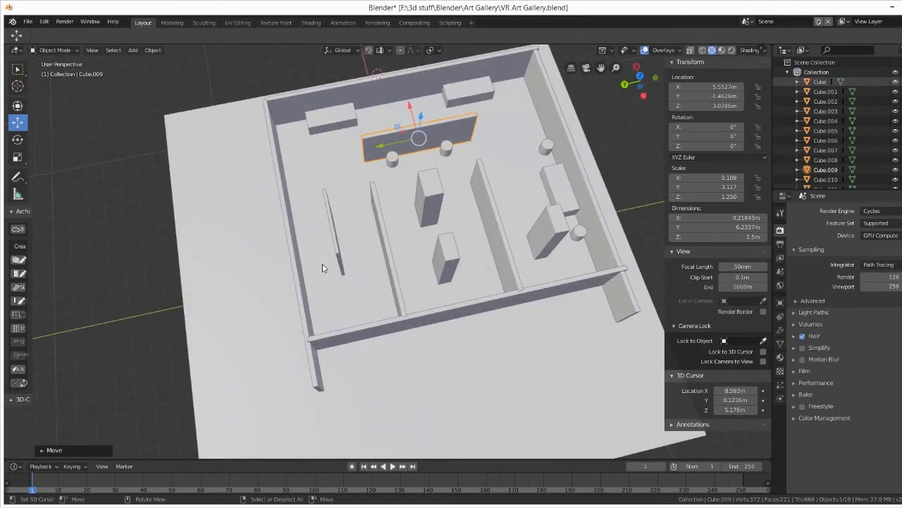
pyautogui.moveTo(354, 355); pyautogui.dragTo(328, 280, button='middle')
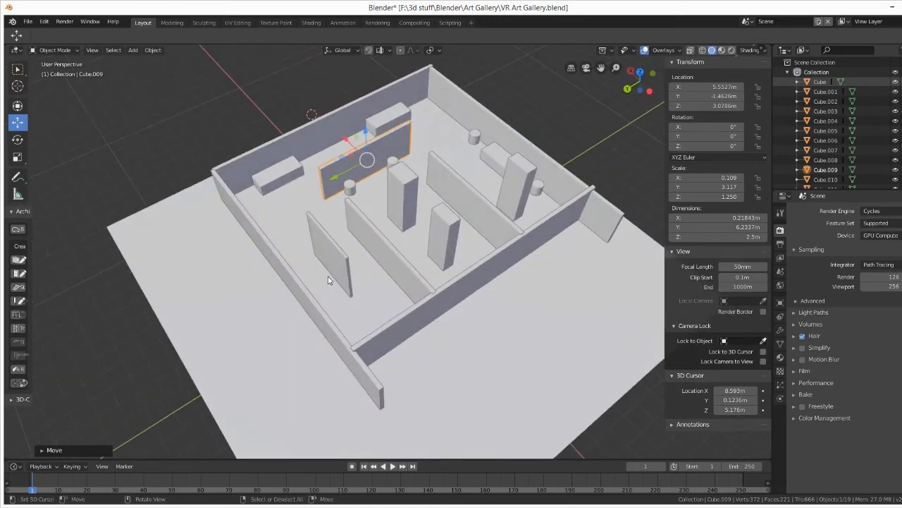
pyautogui.click(283, 269)
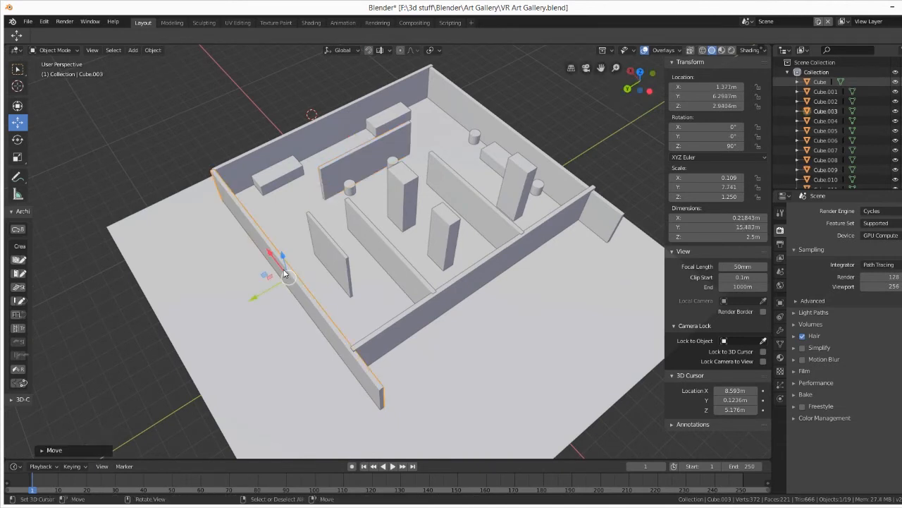
pyautogui.press('g')
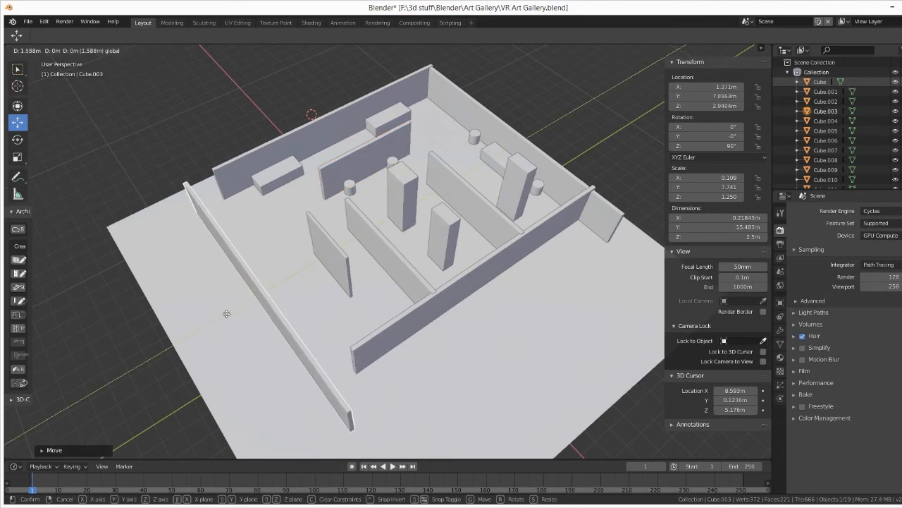
pyautogui.click(229, 315)
# Shift the long outer wall Cube about 0.9 m along Y and lengthen its Y dimension to about 16.8 m to close the gap
pyautogui.moveTo(416, 396); pyautogui.dragTo(424, 372, button='middle')
pyautogui.click(396, 355)
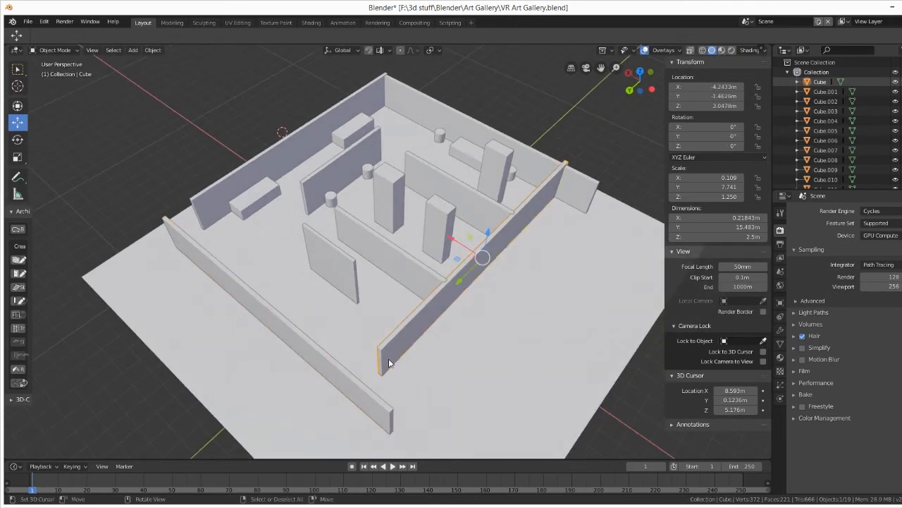
pyautogui.moveTo(458, 282); pyautogui.dragTo(446, 291)
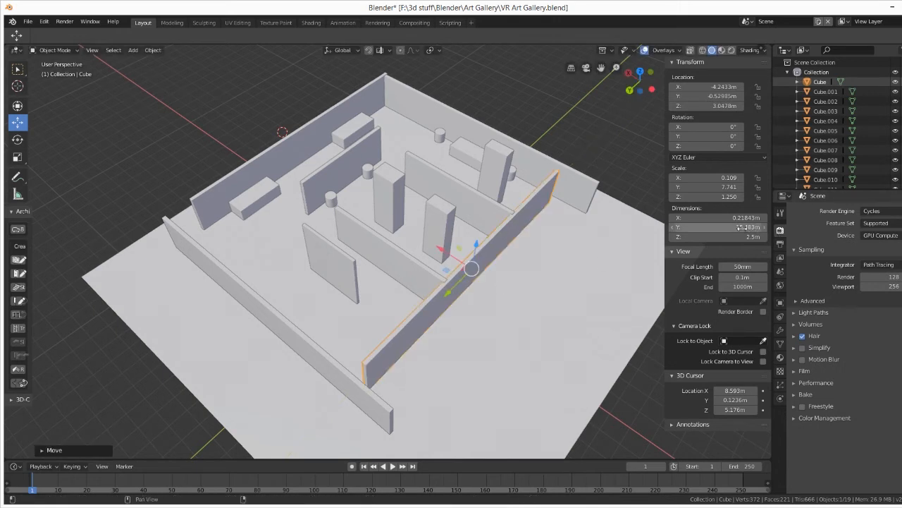
pyautogui.moveTo(717, 227); pyautogui.dragTo(735, 227)
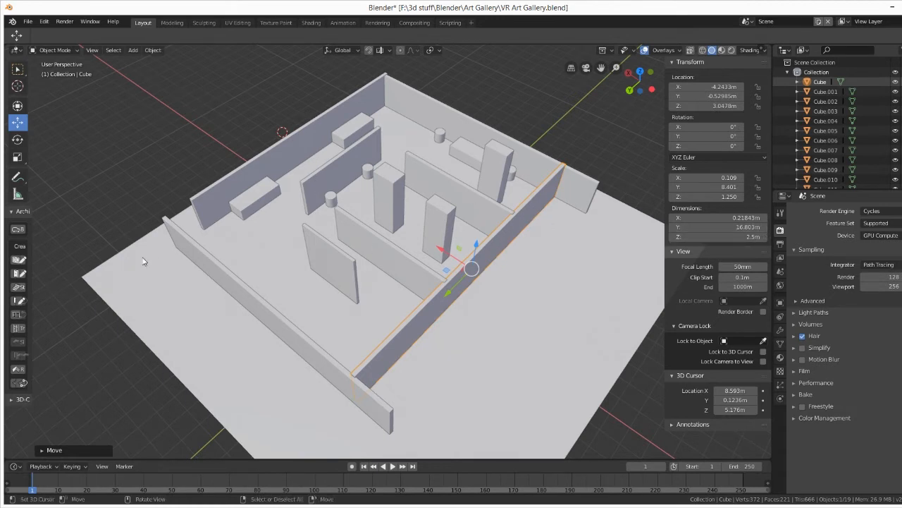
# Shift the outer wall Cube.001 about 0.9 m along Y and scale it along Y to about 17.2 m to meet both adjoining walls
pyautogui.click(304, 145)
pyautogui.moveTo(303, 146); pyautogui.dragTo(263, 169)
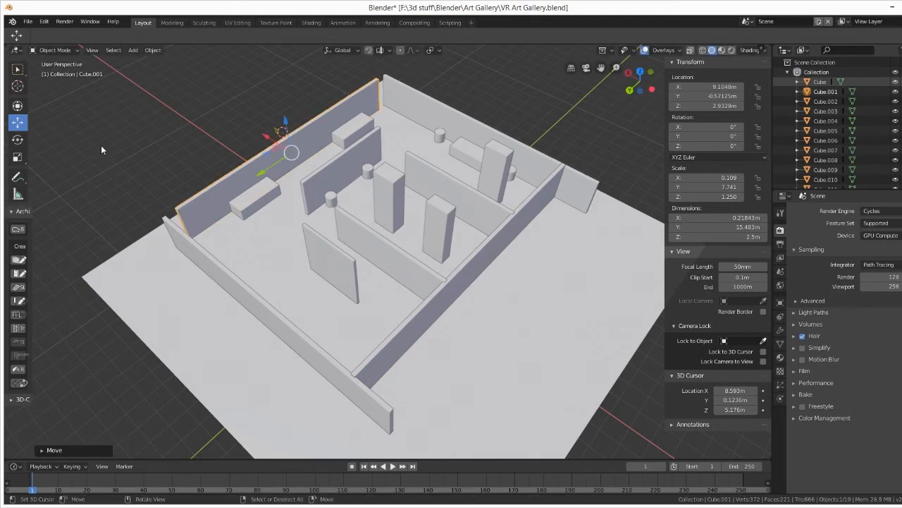
pyautogui.click(18, 157)
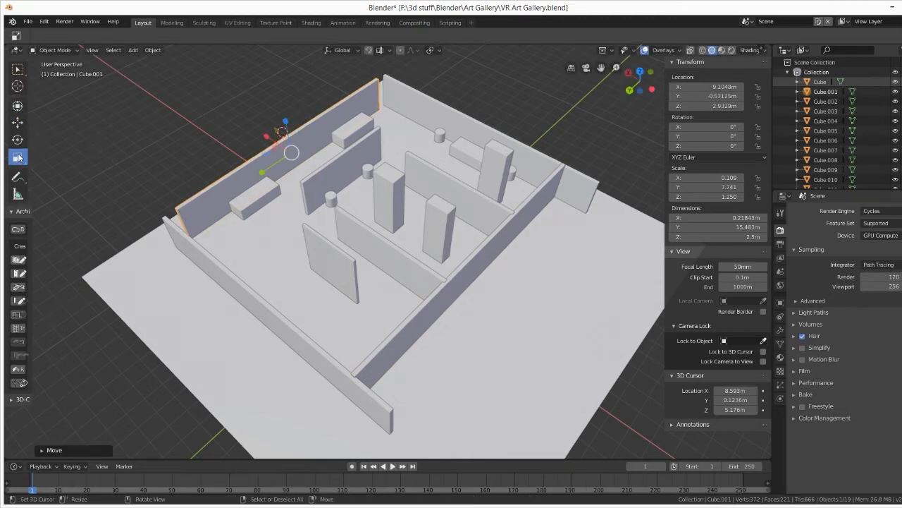
pyautogui.click(18, 106)
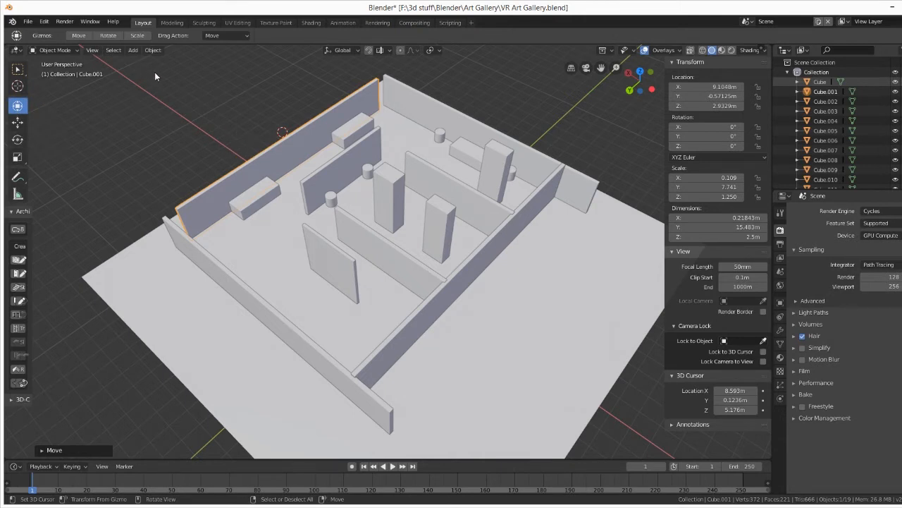
pyautogui.click(80, 37)
pyautogui.click(107, 36)
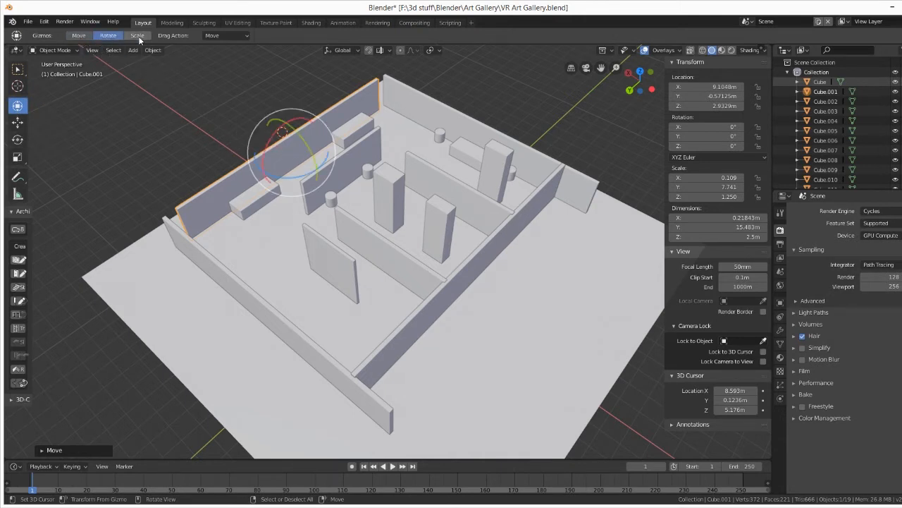
pyautogui.click(139, 36)
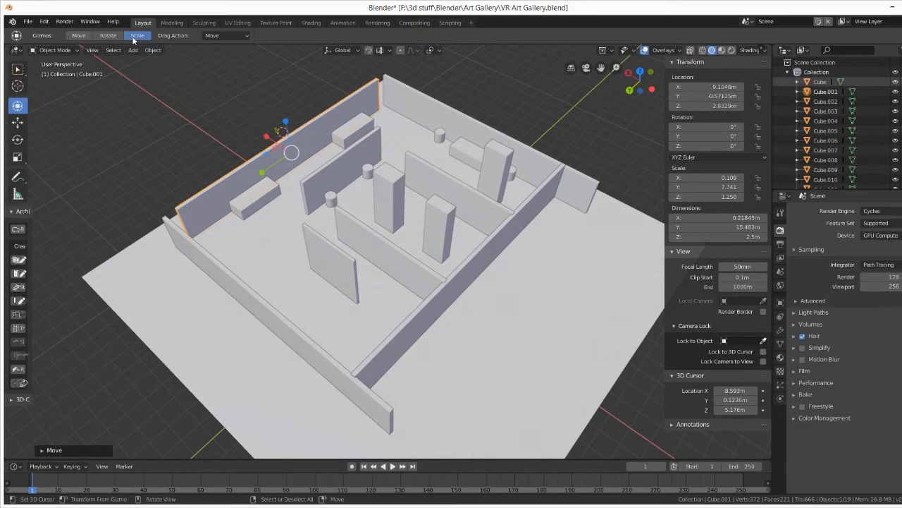
pyautogui.moveTo(257, 171); pyautogui.dragTo(255, 172)
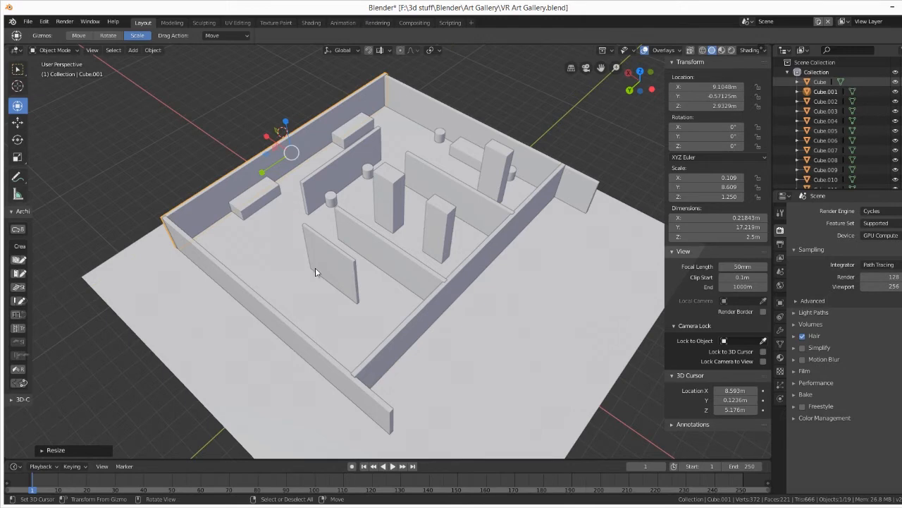
# Move the thin partition Cube.008 about 0.55 m along Y toward the relocated outer wall
pyautogui.moveTo(315, 267); pyautogui.dragTo(335, 242, button='middle')
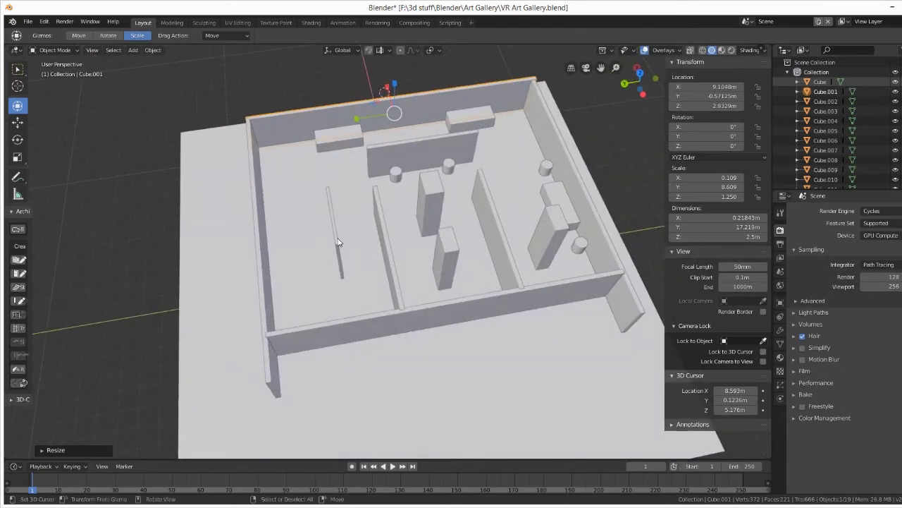
pyautogui.click(335, 239)
pyautogui.click(335, 239)
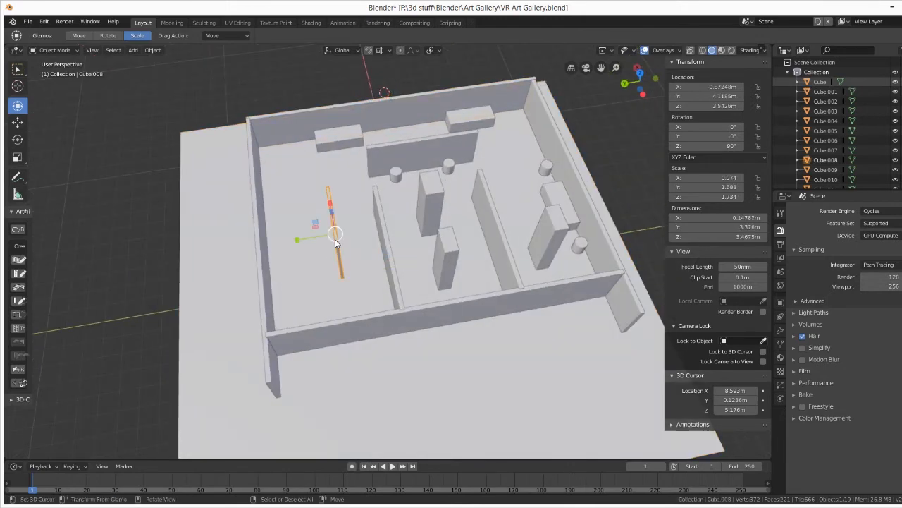
pyautogui.click(80, 36)
pyautogui.moveTo(302, 242)
pyautogui.mouseDown()
pyautogui.moveTo(262, 238)
pyautogui.moveTo(291, 241)
pyautogui.mouseUp()
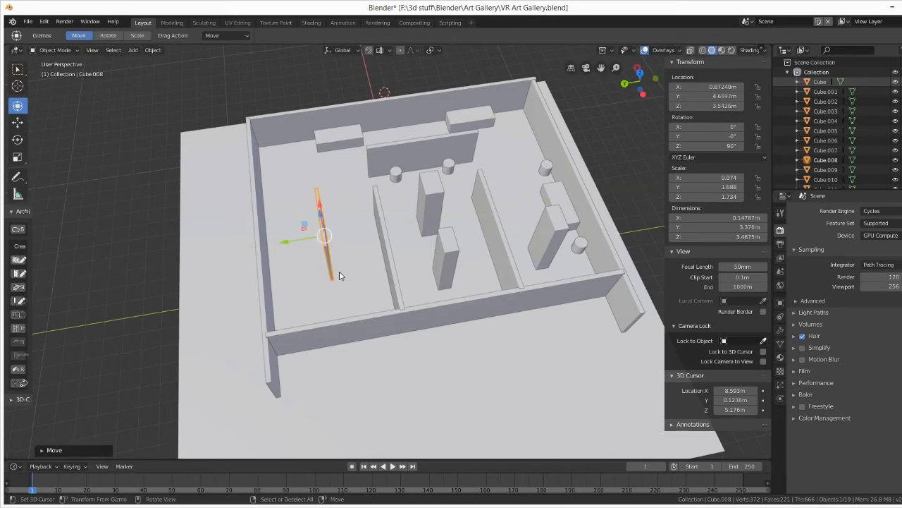
# Show the move, rotate and scale gizmos together, then lengthen partition Cube.008 to about 4.95 m and shift it about 0.6 m along X
pyautogui.moveTo(349, 268); pyautogui.dragTo(437, 319, button='middle')
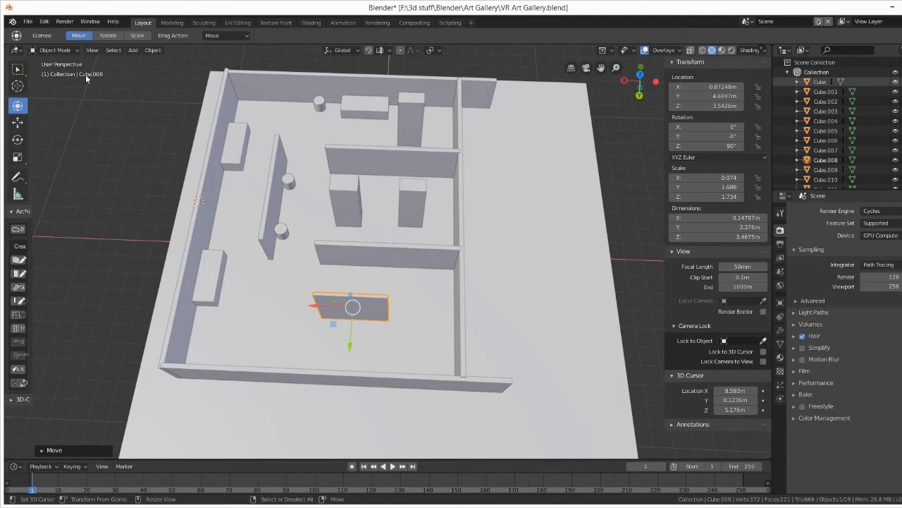
pyautogui.click(114, 39)
pyautogui.click(137, 36)
pyautogui.moveTo(383, 334); pyautogui.dragTo(367, 319, button='middle')
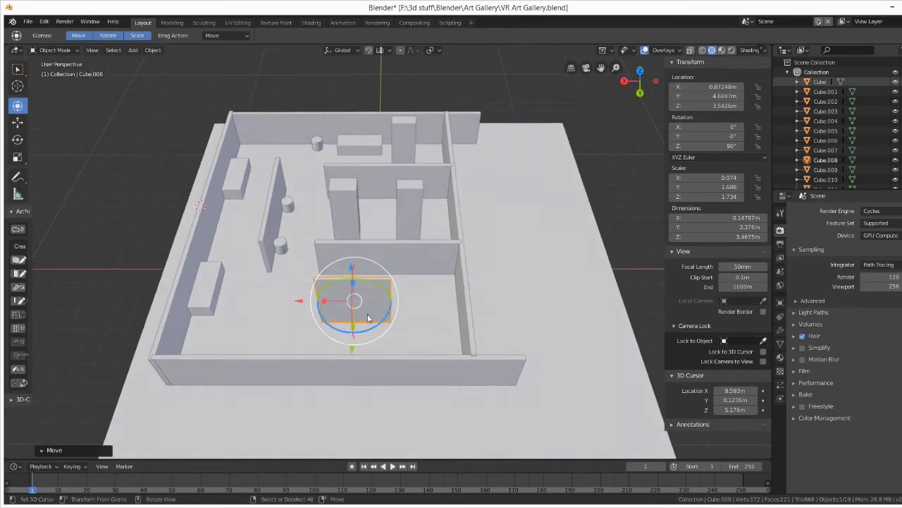
pyautogui.moveTo(323, 301)
pyautogui.mouseDown()
pyautogui.moveTo(303, 301)
pyautogui.moveTo(318, 299)
pyautogui.mouseUp()
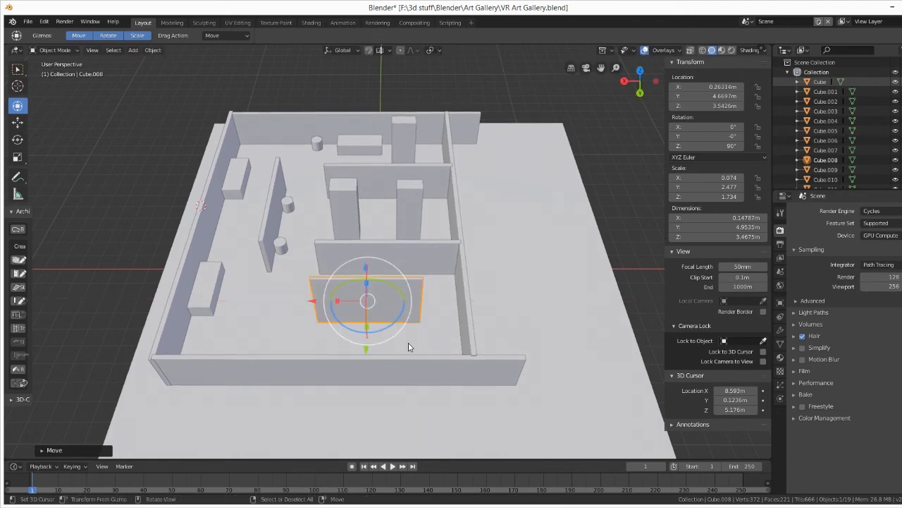
# Raise the partition Cube.008 along Z by about 0.19 m
pyautogui.moveTo(432, 342); pyautogui.dragTo(413, 336, button='middle')
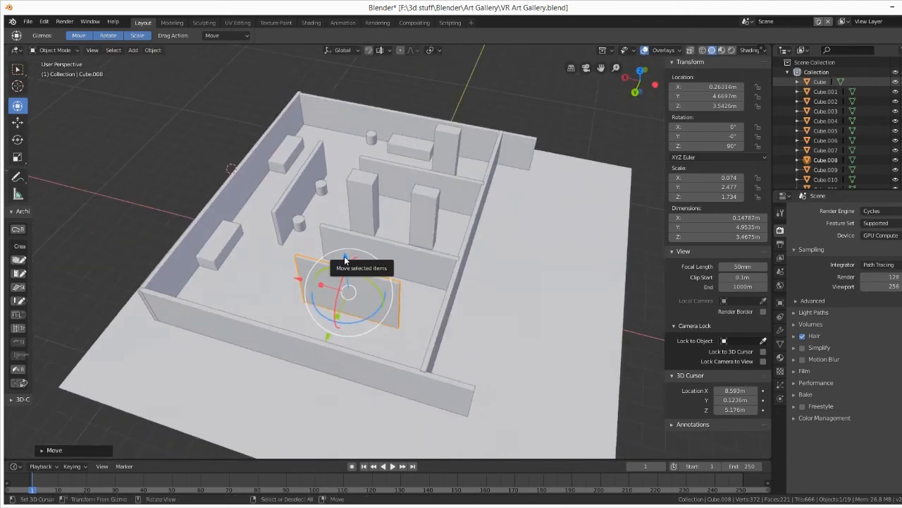
pyautogui.moveTo(345, 256); pyautogui.dragTo(344, 257)
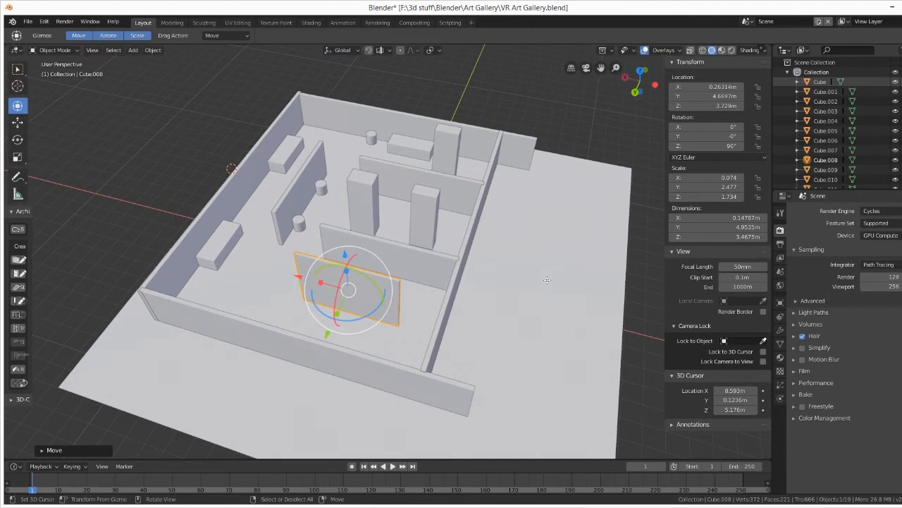
pyautogui.moveTo(386, 347); pyautogui.dragTo(407, 349, button='middle')
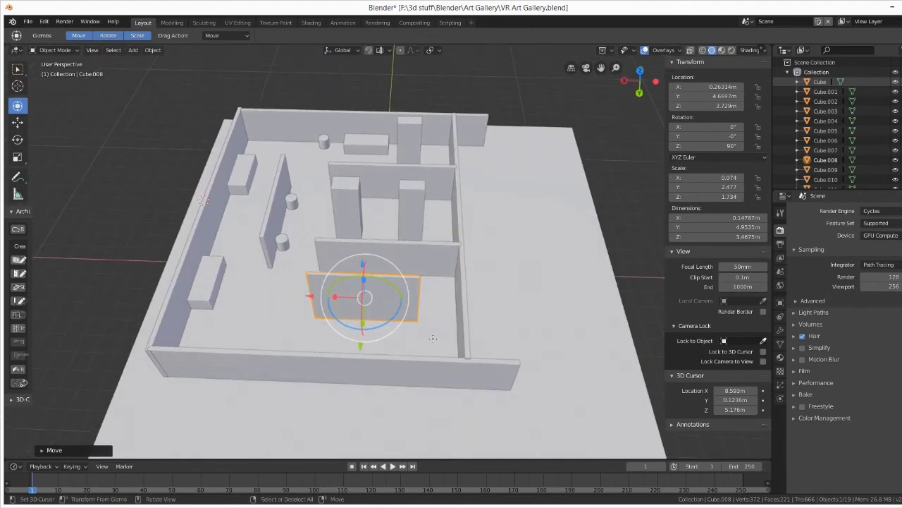
# Scale partition Cube.008 along global X to about 4.66 m long, and lower it along Z by about 0.28 m
pyautogui.press('s')
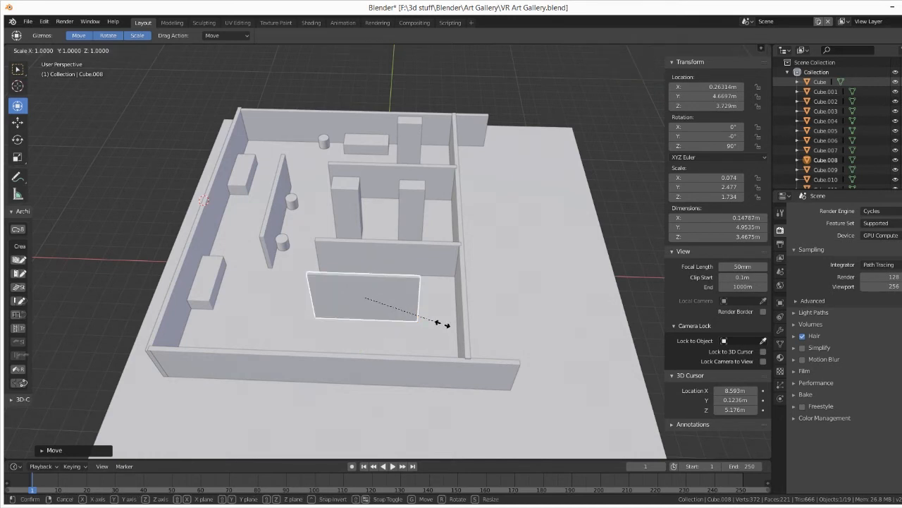
pyautogui.press('x')
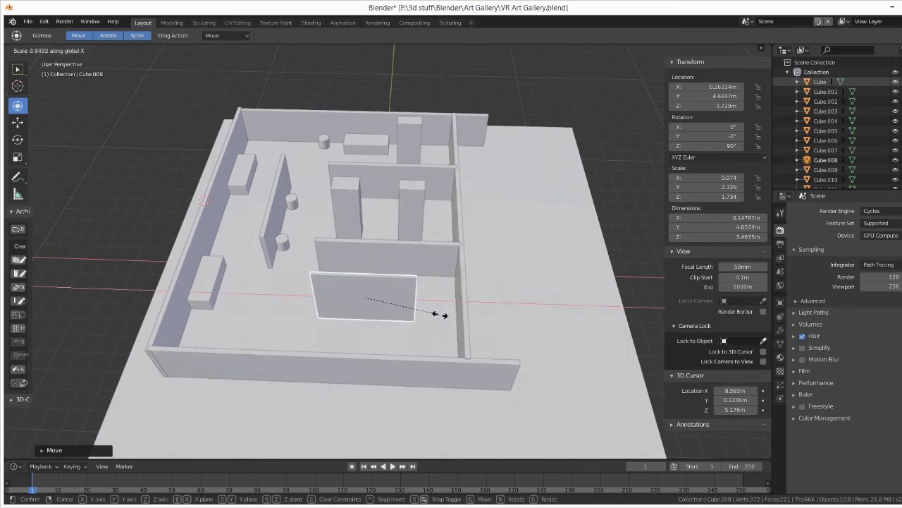
pyautogui.click(439, 314)
pyautogui.moveTo(435, 342); pyautogui.dragTo(496, 292, button='middle')
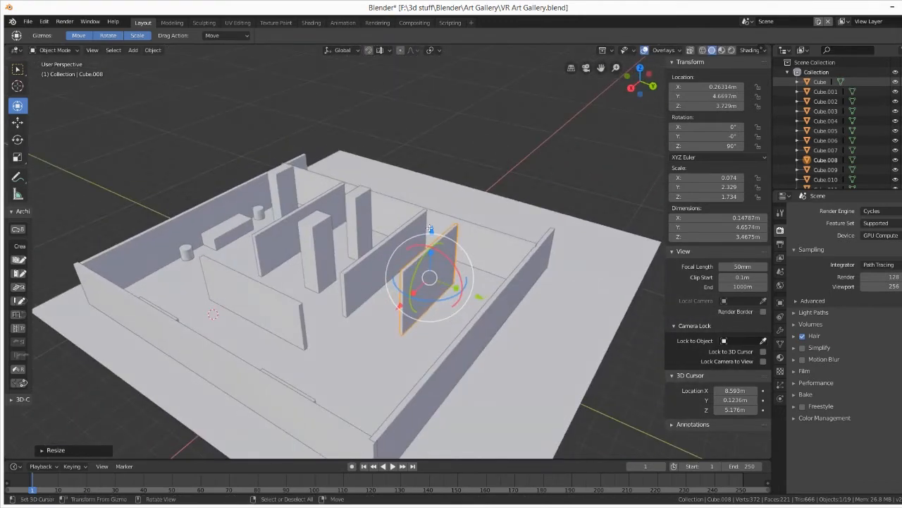
pyautogui.moveTo(432, 230); pyautogui.dragTo(432, 234)
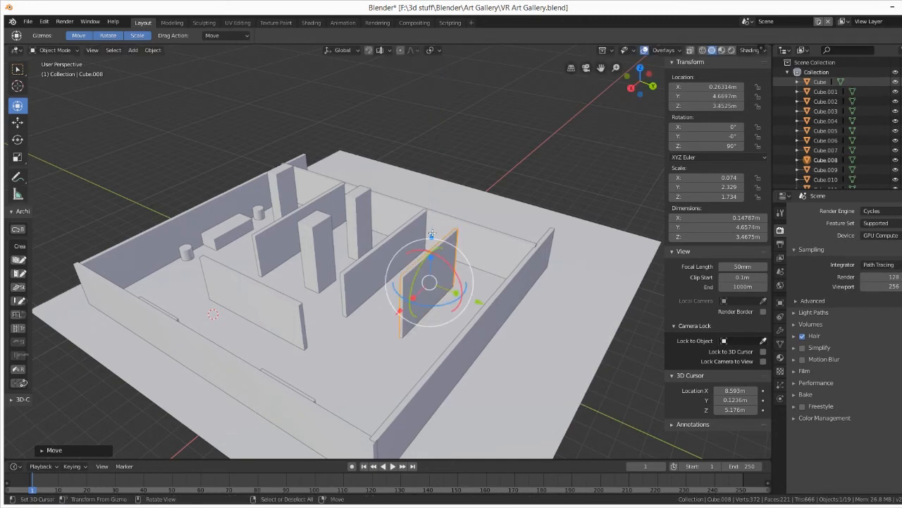
# Set partition Cube.008's Z dimension to 2.5 m and lower it about 0.44 m so it sits at floor level
pyautogui.click(734, 237)
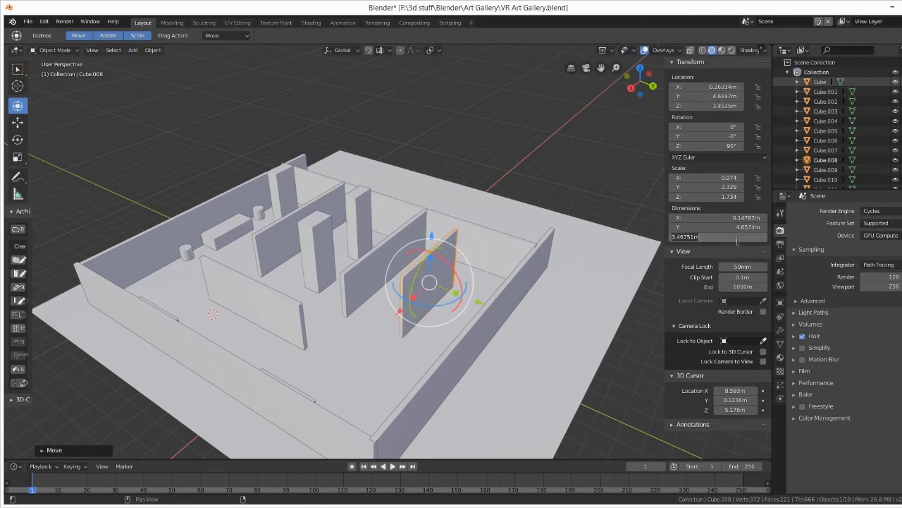
pyautogui.write('2.5')
pyautogui.press('Return')
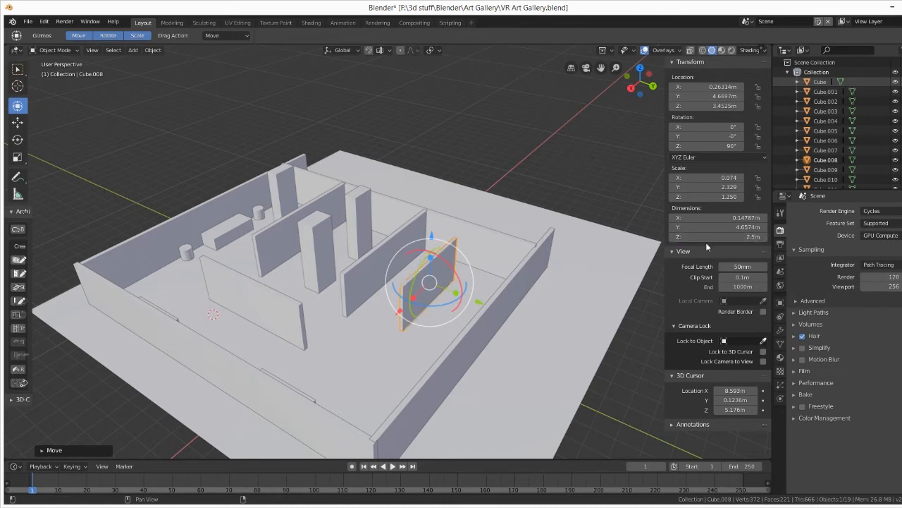
pyautogui.moveTo(546, 321); pyautogui.dragTo(501, 312, button='middle')
pyautogui.moveTo(383, 237); pyautogui.dragTo(382, 241)
pyautogui.moveTo(383, 319); pyautogui.dragTo(425, 331, button='middle')
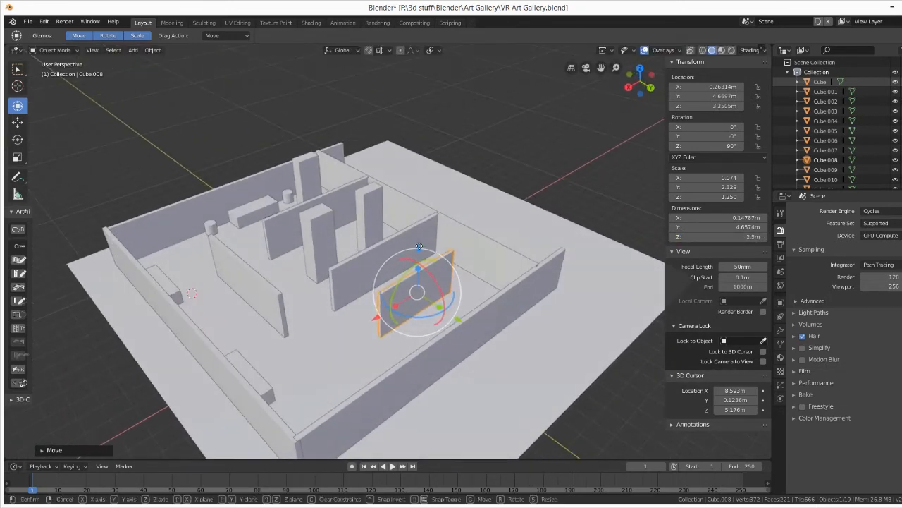
pyautogui.moveTo(419, 244); pyautogui.dragTo(418, 249)
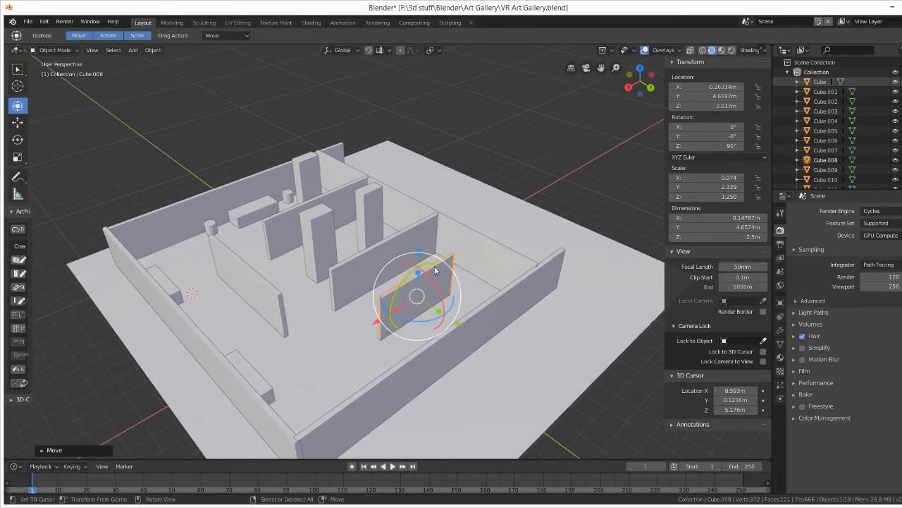
# Duplicate the floor plane and raise the copy about 2.29 m along Z to form the gallery's ceiling
pyautogui.moveTo(336, 309); pyautogui.dragTo(275, 297, button='middle')
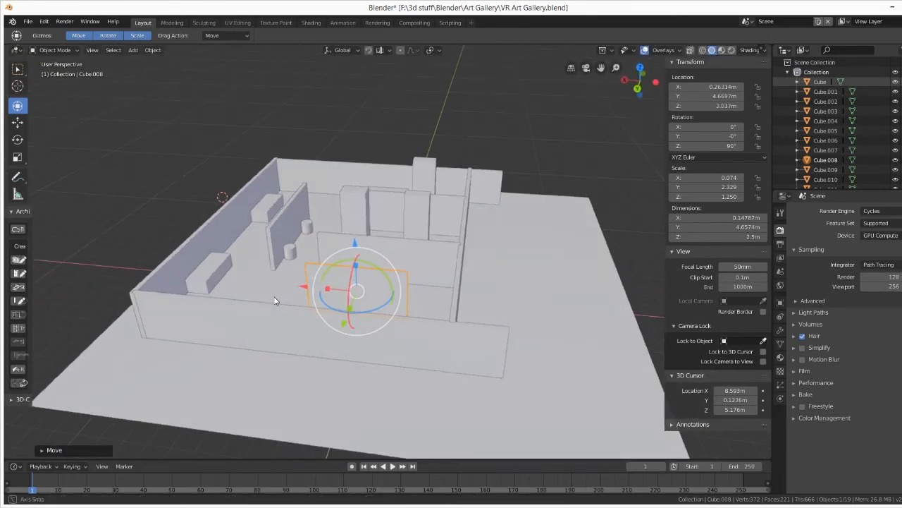
pyautogui.click(500, 288)
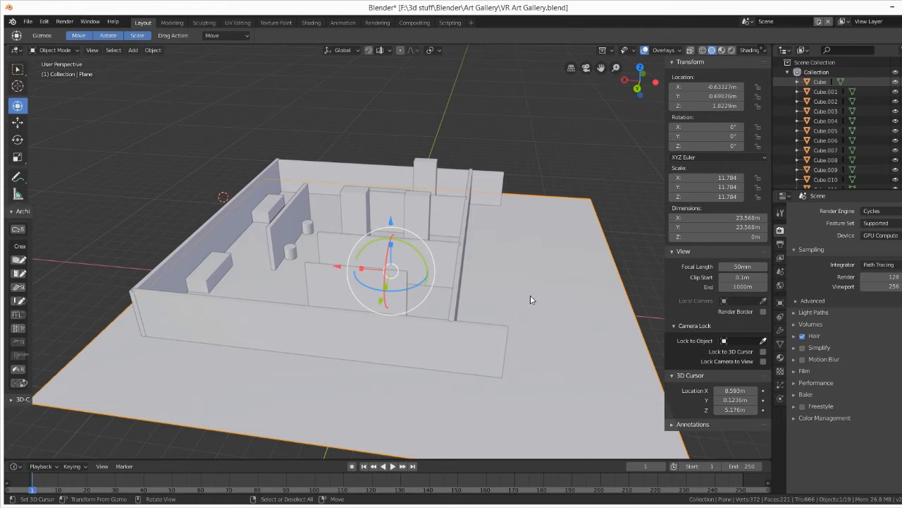
pyautogui.hotkey('shift', 'd')
pyautogui.press('z')
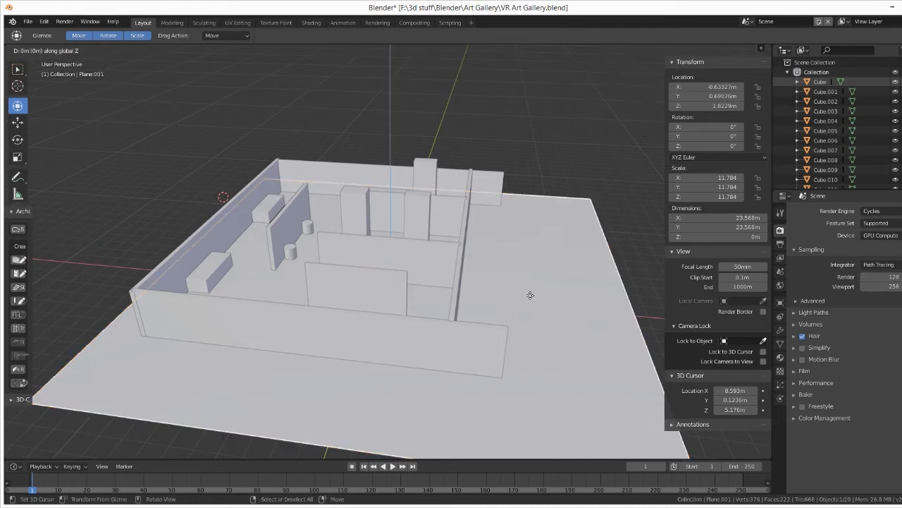
pyautogui.click(523, 261)
pyautogui.moveTo(476, 360); pyautogui.dragTo(390, 357, button='middle')
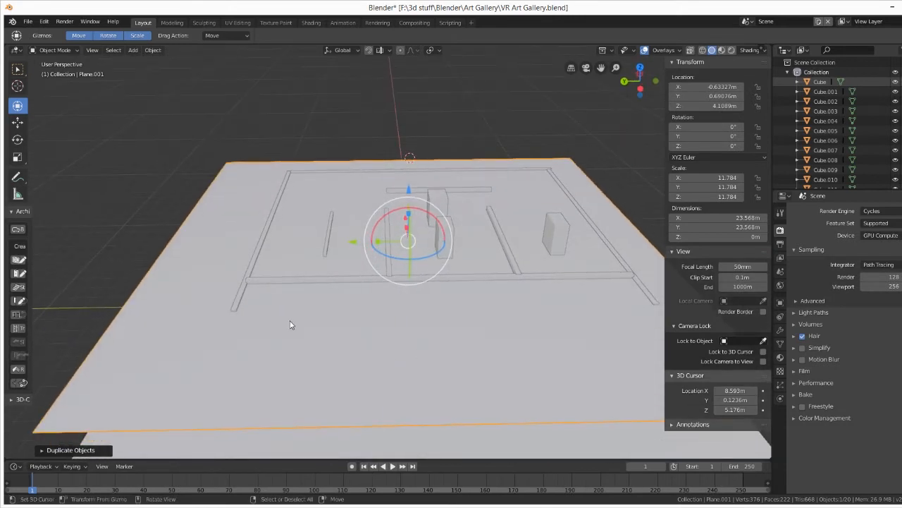
# Export the gallery in FBX format, overwriting VR Art Gallery.fbx in the Art Gallery folder
pyautogui.click(28, 21)
pyautogui.moveTo(80, 208)
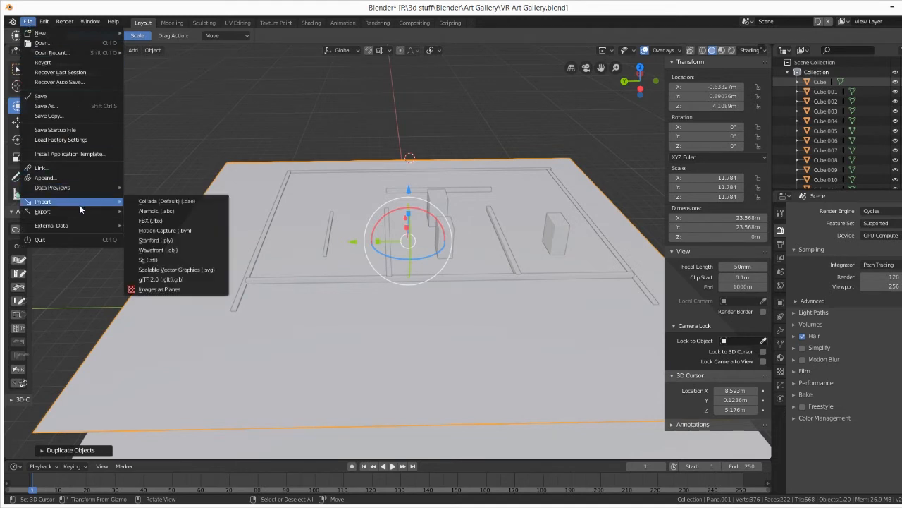
pyautogui.moveTo(104, 218)
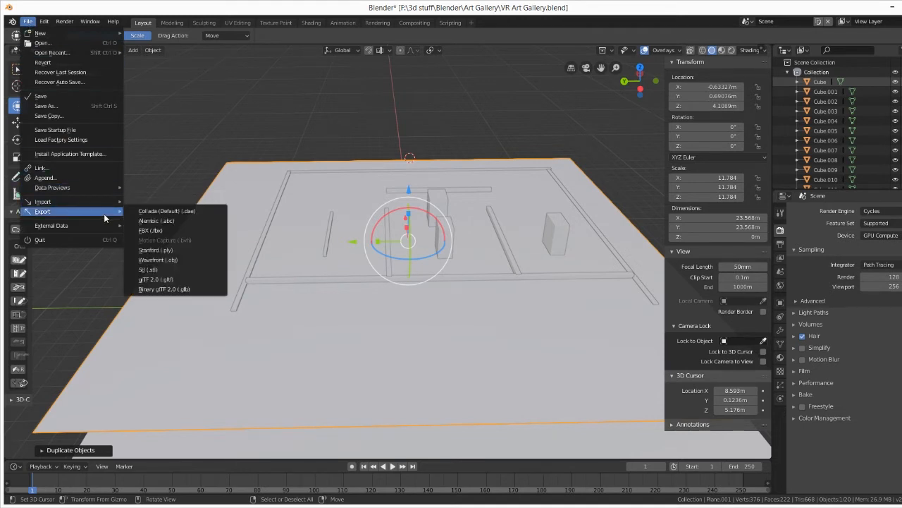
pyautogui.click(148, 230)
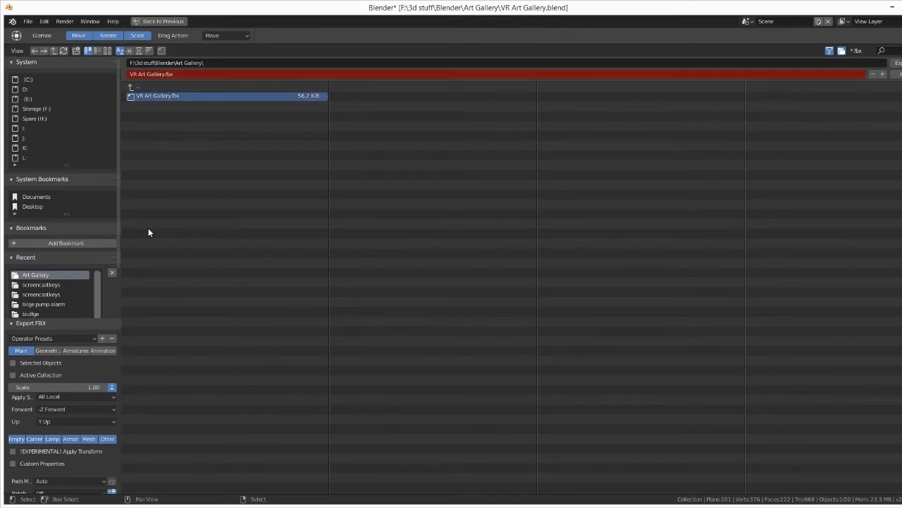
pyautogui.press('Return')
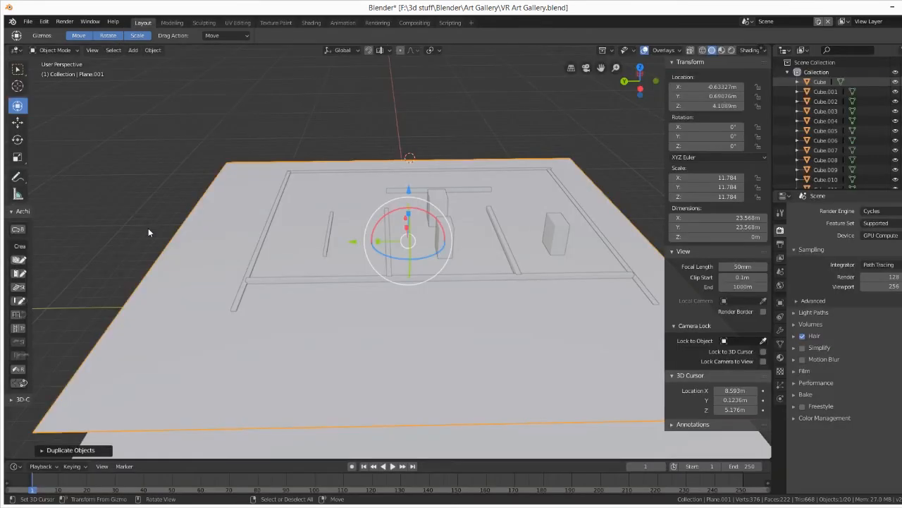
# Switch to Unity and delete the old VR Art Gallery object from SampleScene
pyautogui.click(403, 507)
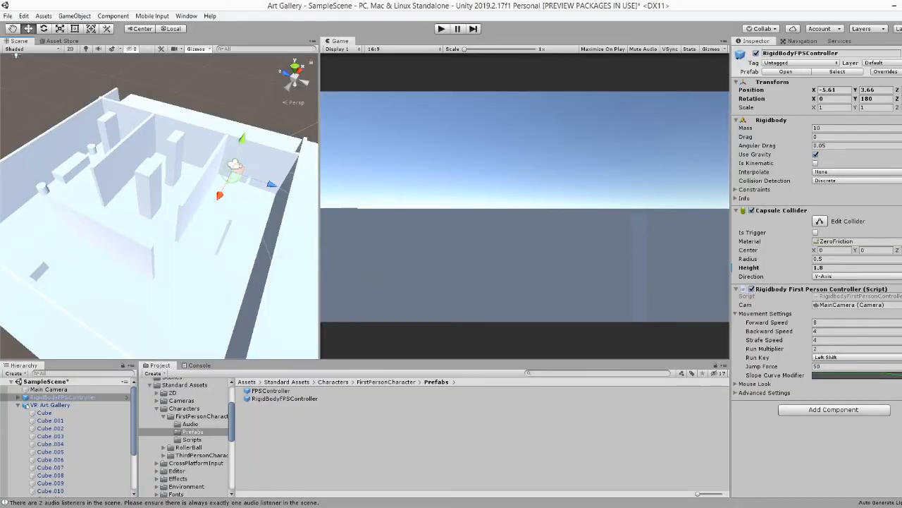
pyautogui.click(25, 404)
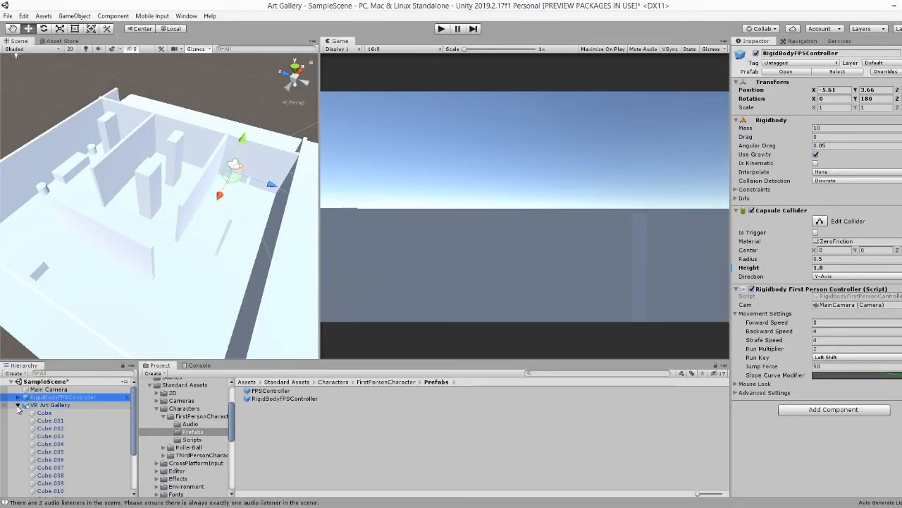
pyautogui.click(46, 405)
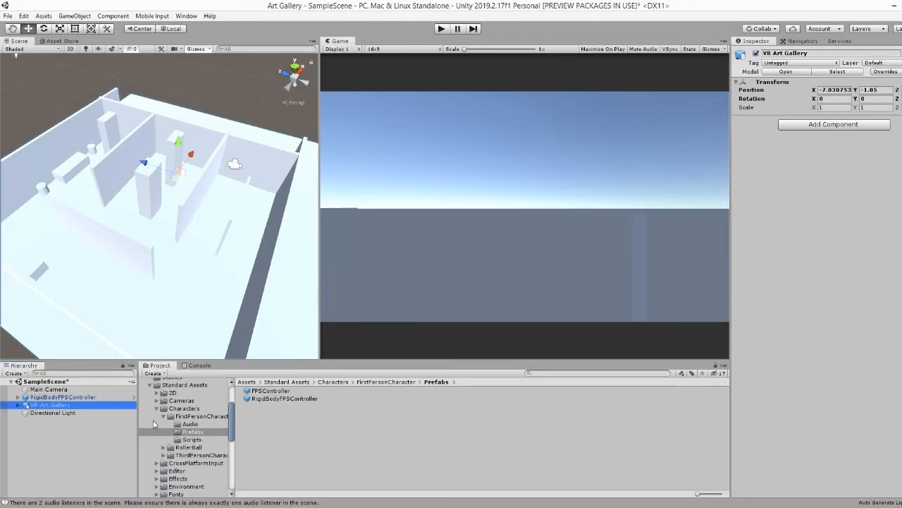
pyautogui.press('Delete')
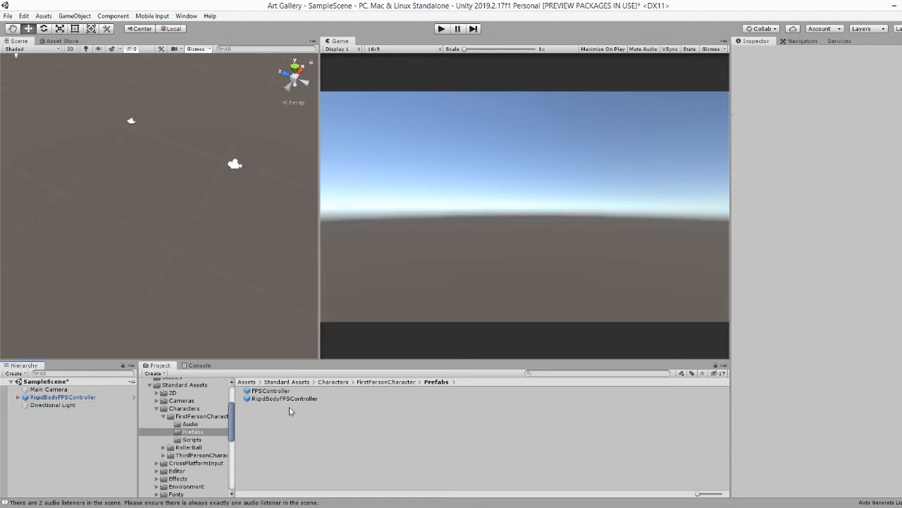
# Delete the outdated VR Art Gallery model from the project's Assets folder and confirm the deletion
pyautogui.click(268, 392)
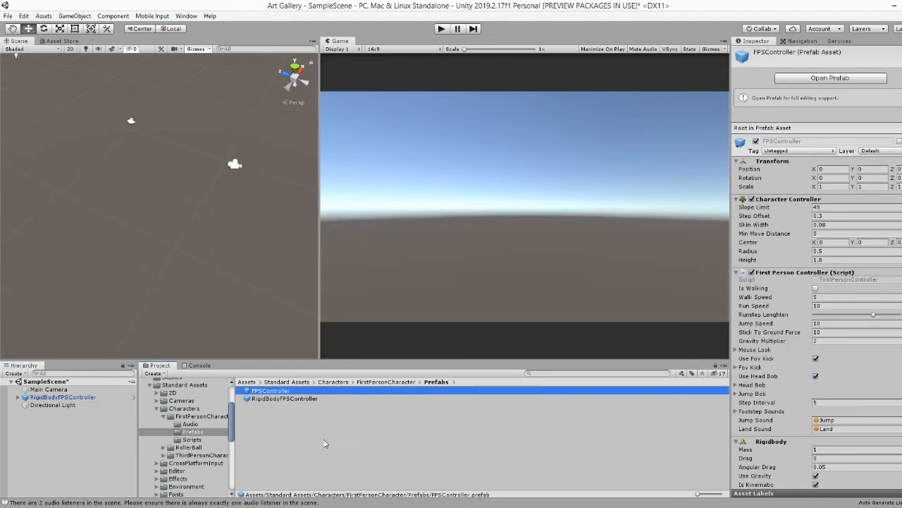
pyautogui.click(156, 409)
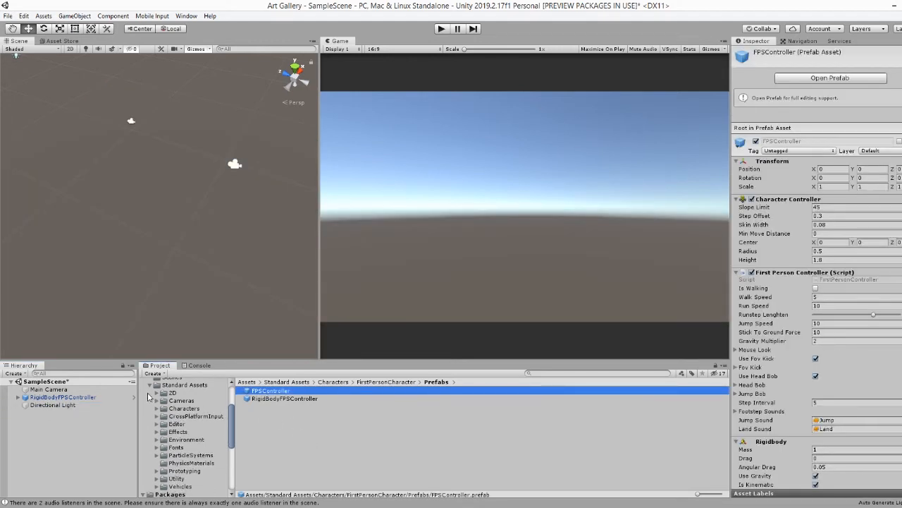
pyautogui.moveTo(232, 427); pyautogui.dragTo(231, 396)
pyautogui.click(165, 420)
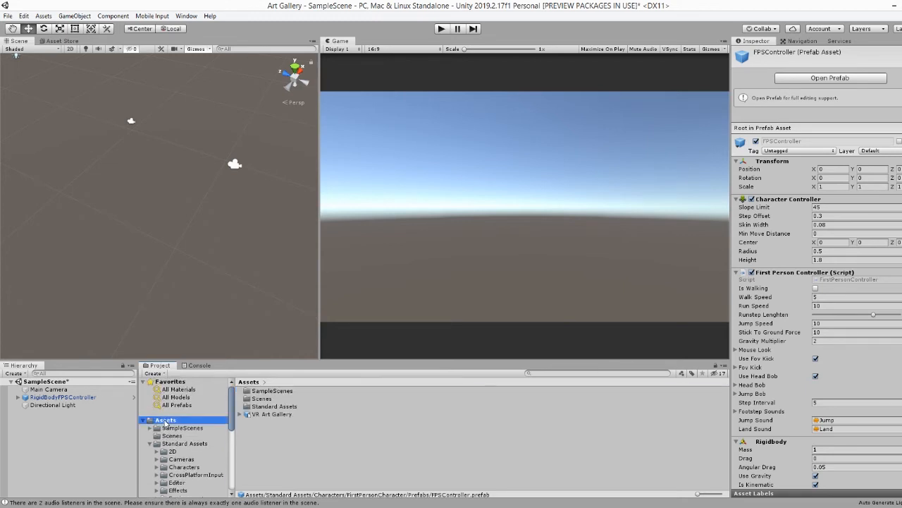
pyautogui.click(265, 414)
pyautogui.press('Delete')
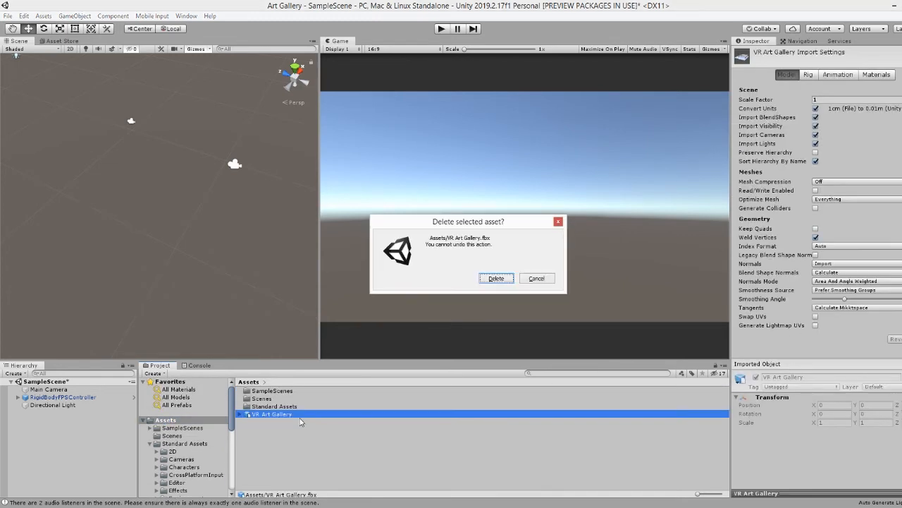
pyautogui.click(496, 278)
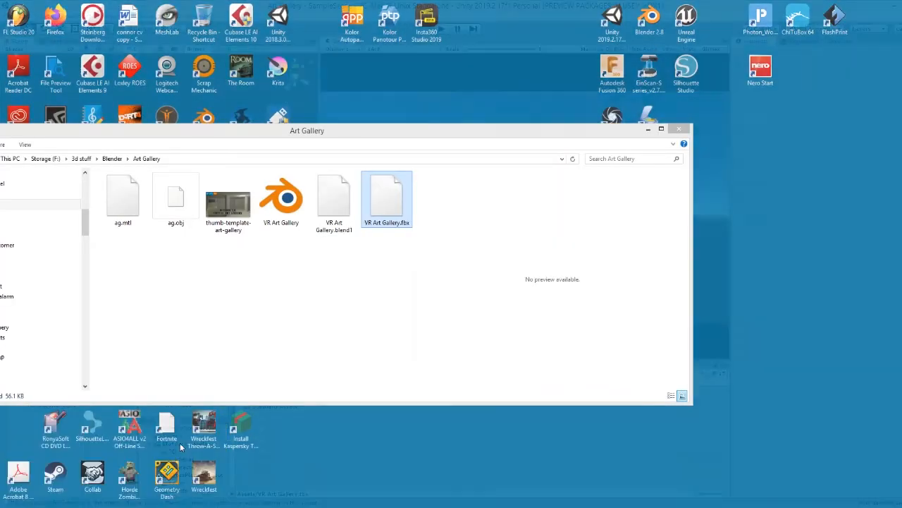
# Import the re-exported VR Art Gallery.fbx from the Art Gallery folder on disk into the project's Assets folder
pyautogui.click(170, 462)
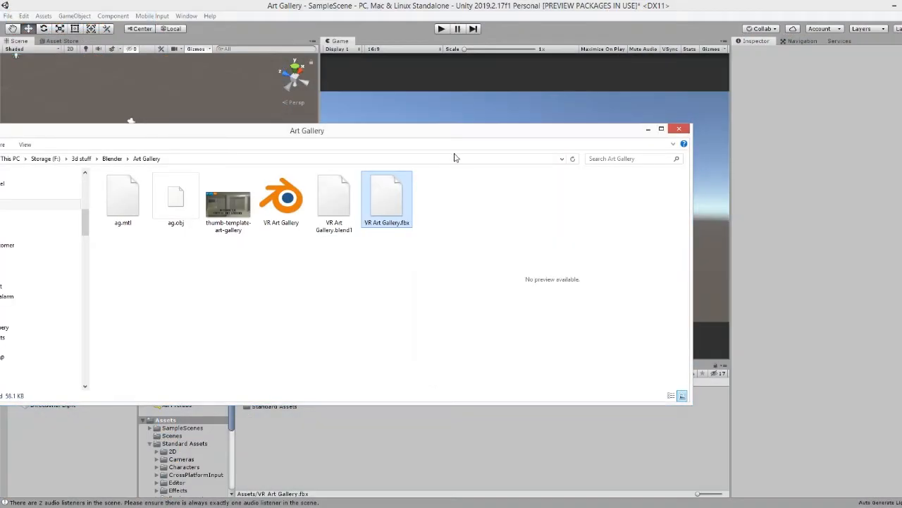
pyautogui.moveTo(515, 132); pyautogui.dragTo(0, 121)
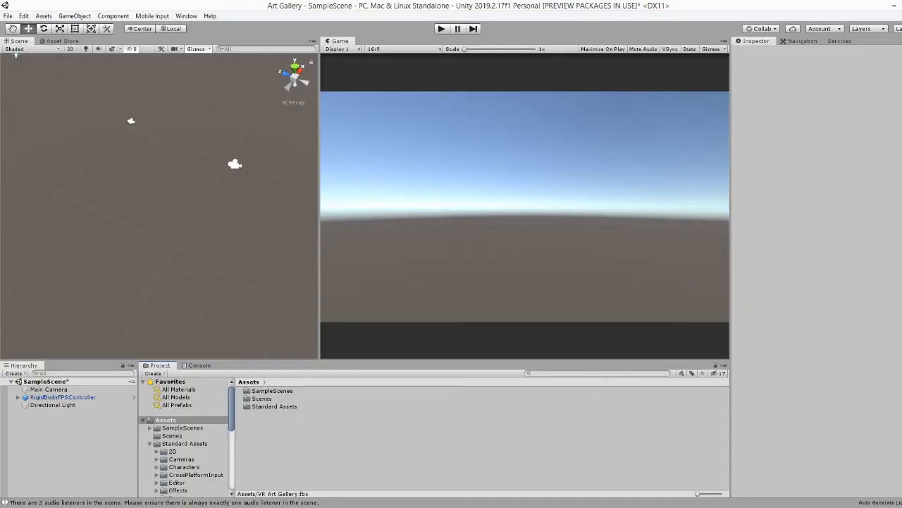
pyautogui.moveTo(373, 437)
pyautogui.mouseDown()
pyautogui.moveTo(389, 452)
pyautogui.moveTo(190, 427)
pyautogui.moveTo(366, 444)
pyautogui.mouseUp()
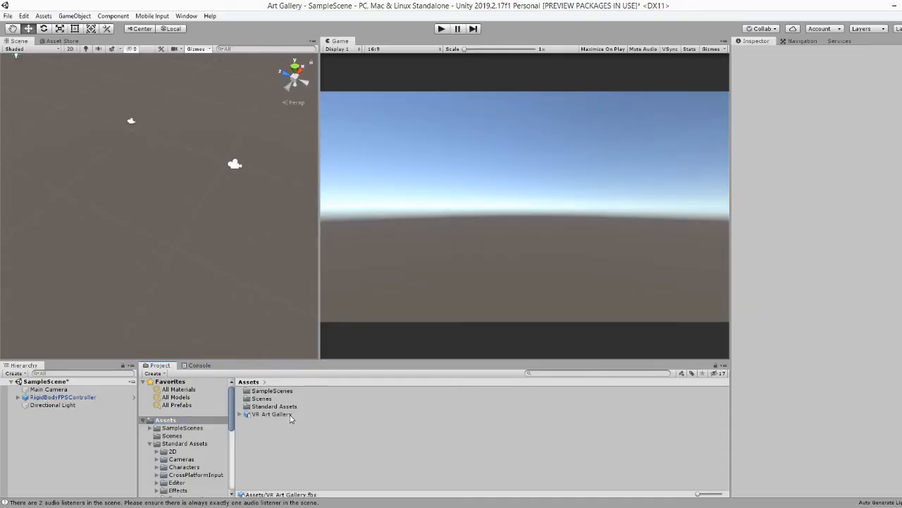
# Place the new VR Art Gallery model in the scene at about X -10.17, Y 4.44
pyautogui.moveTo(290, 418); pyautogui.dragTo(206, 218)
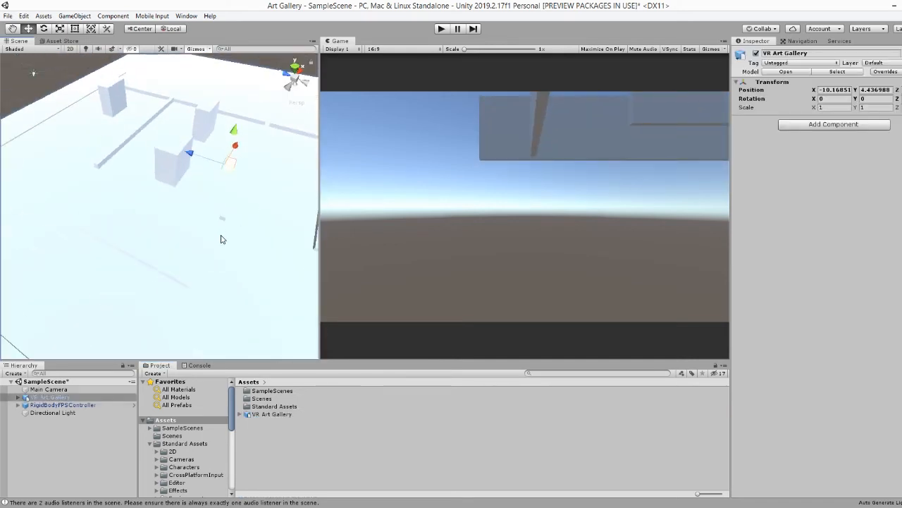
pyautogui.scroll(3, 221, 239)
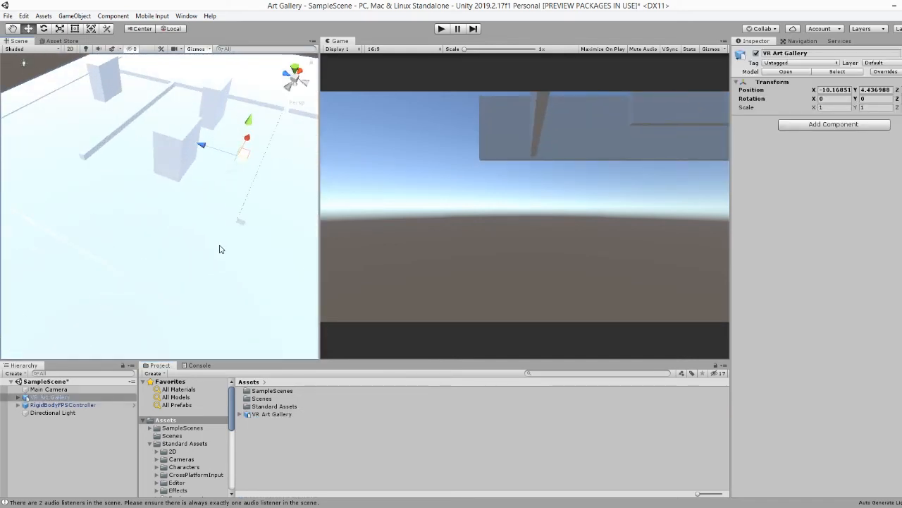
pyautogui.scroll(-1, 227, 248)
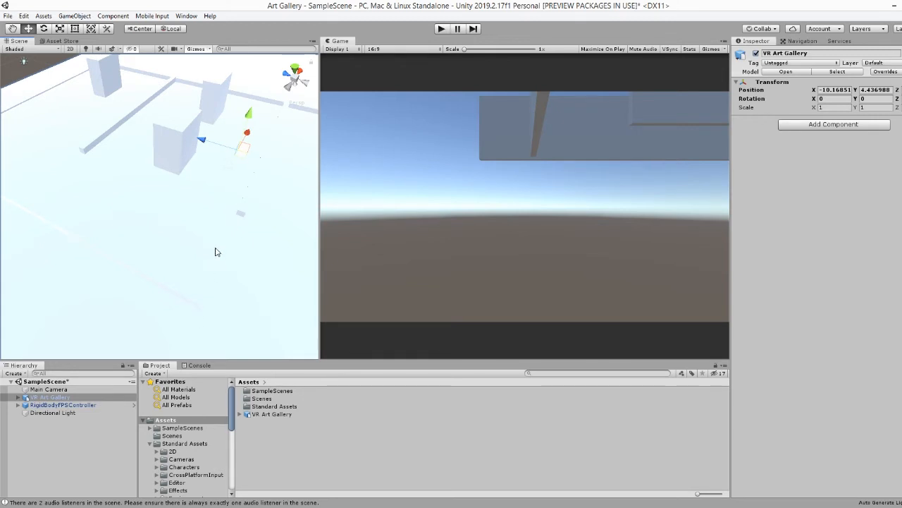
pyautogui.scroll(-4, 219, 268)
pyautogui.keyDown('alt'); pyautogui.moveTo(230, 250); pyautogui.dragTo(185, 248); pyautogui.keyUp('alt')
# Lower the VR Art Gallery model in the scene to a Y position of 0.97
pyautogui.click(51, 405)
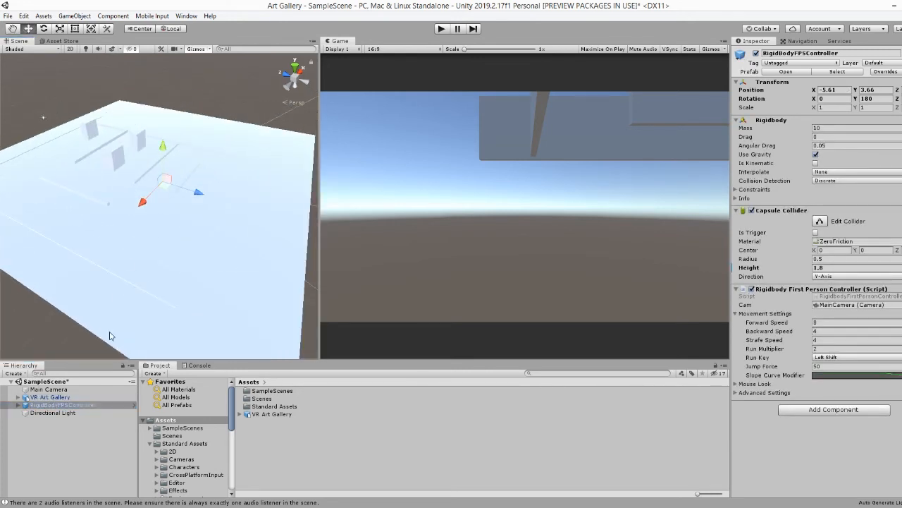
pyautogui.click(166, 148)
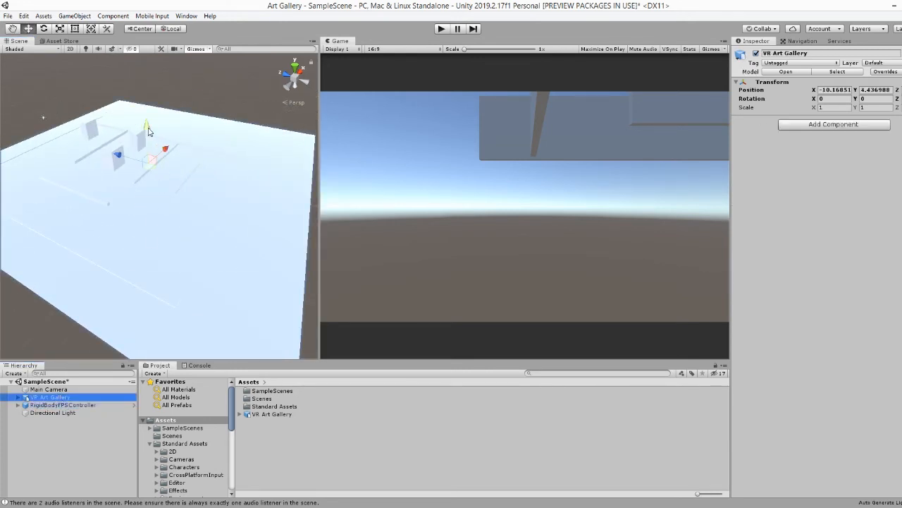
pyautogui.moveTo(147, 128); pyautogui.dragTo(149, 168)
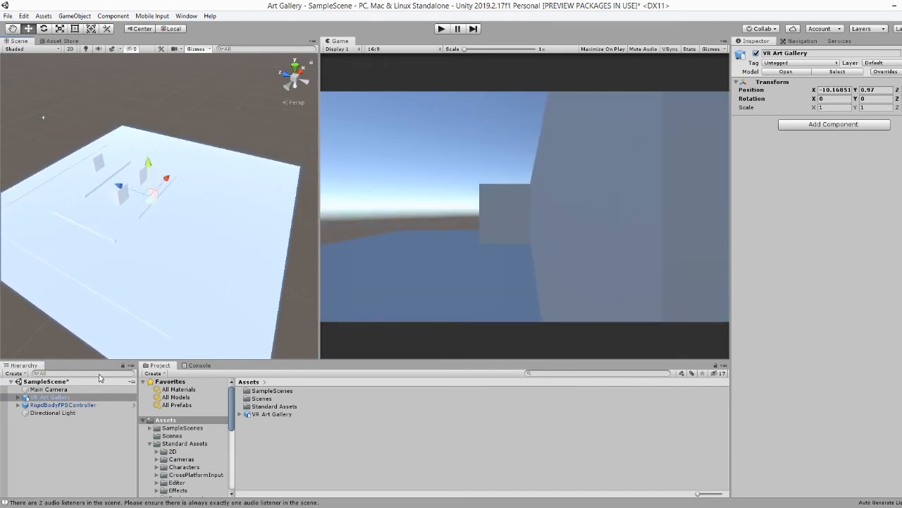
# Move the RigidBodyFPSController inside the gallery to a position of X -7.98, Y 3.79
pyautogui.click(67, 405)
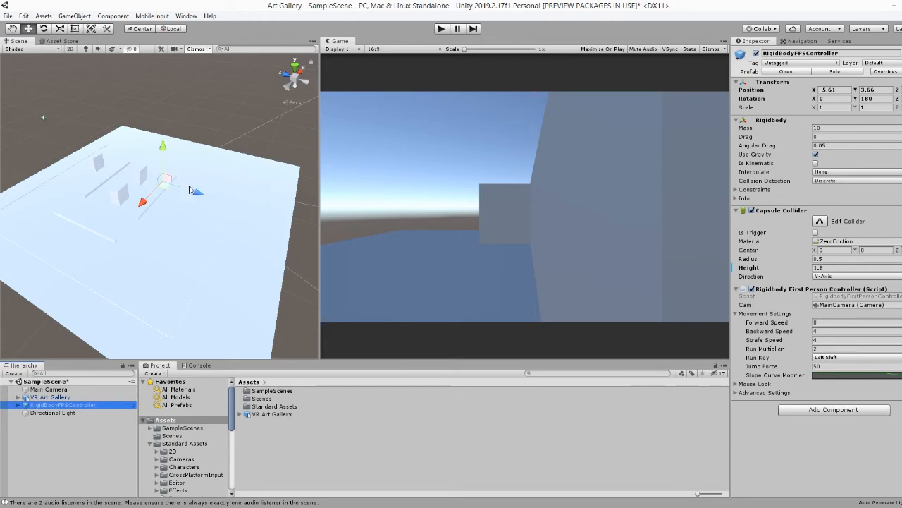
pyautogui.moveTo(195, 191); pyautogui.dragTo(208, 215)
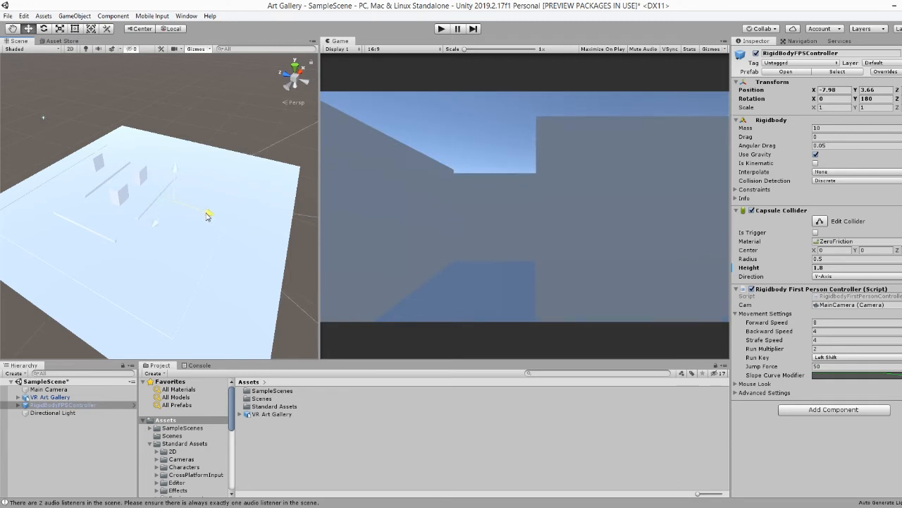
pyautogui.moveTo(175, 170); pyautogui.dragTo(175, 168)
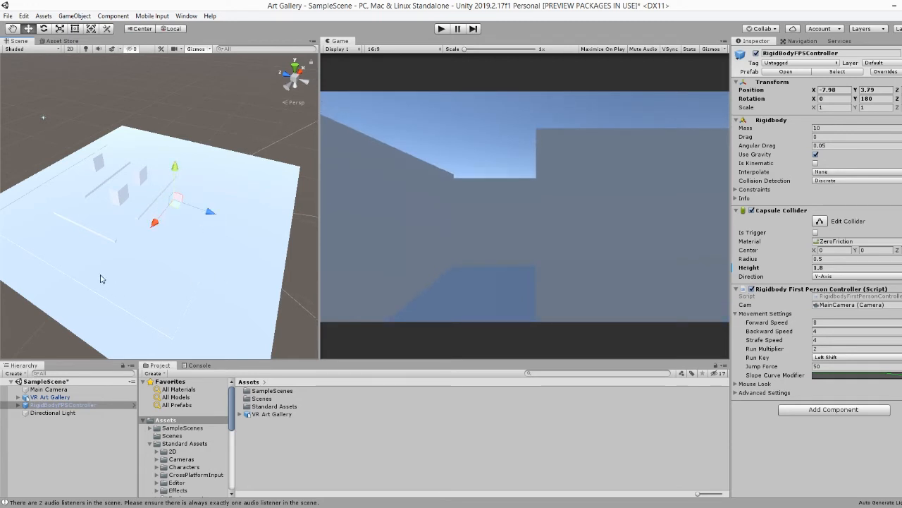
# Flip the gallery's ceiling, Plane.001, to an X rotation of about -270.02 so that it faces the interior
pyautogui.click(18, 404)
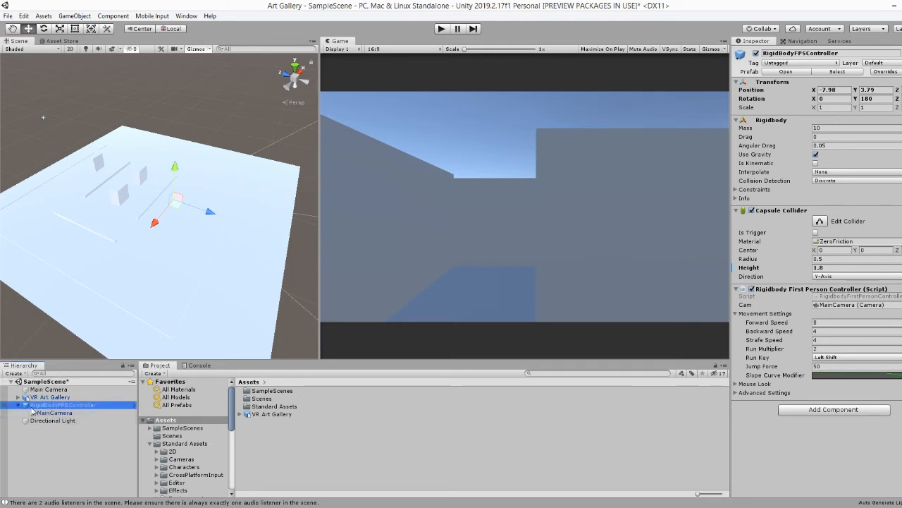
pyautogui.click(19, 396)
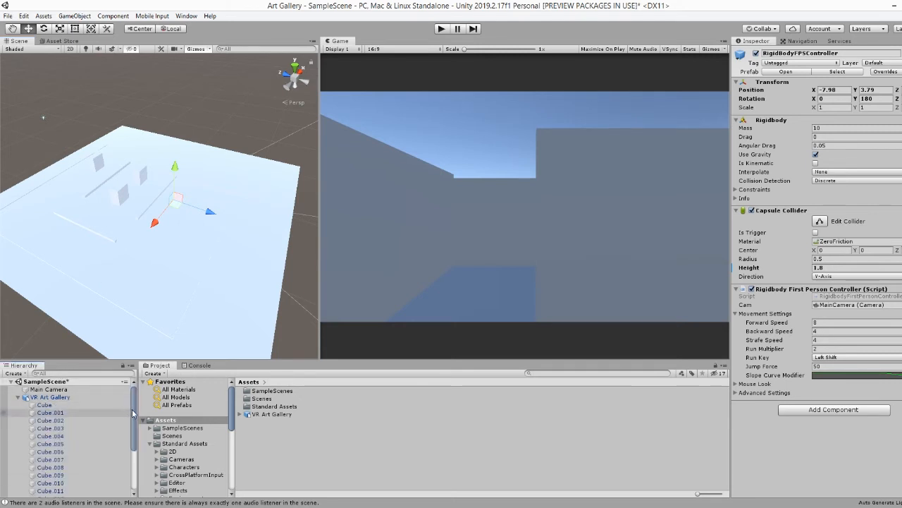
pyautogui.moveTo(133, 413); pyautogui.dragTo(93, 488)
pyautogui.click(54, 470)
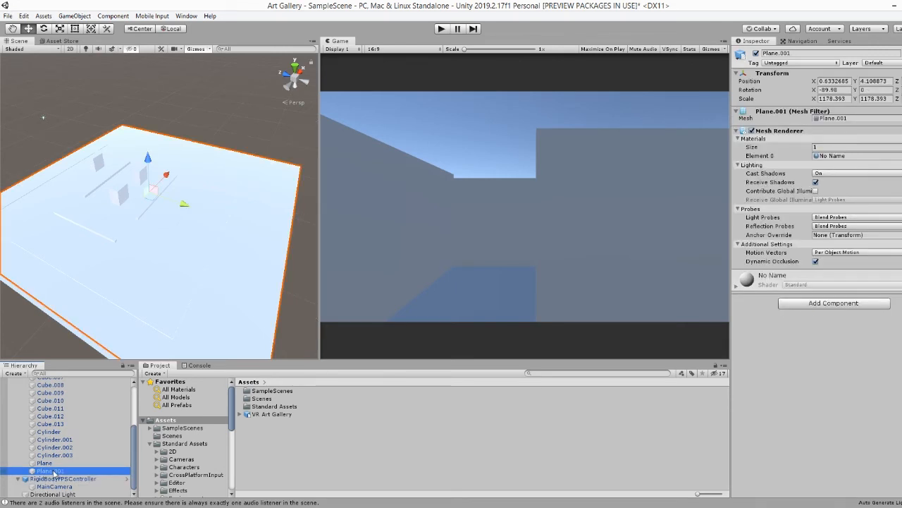
pyautogui.click(43, 29)
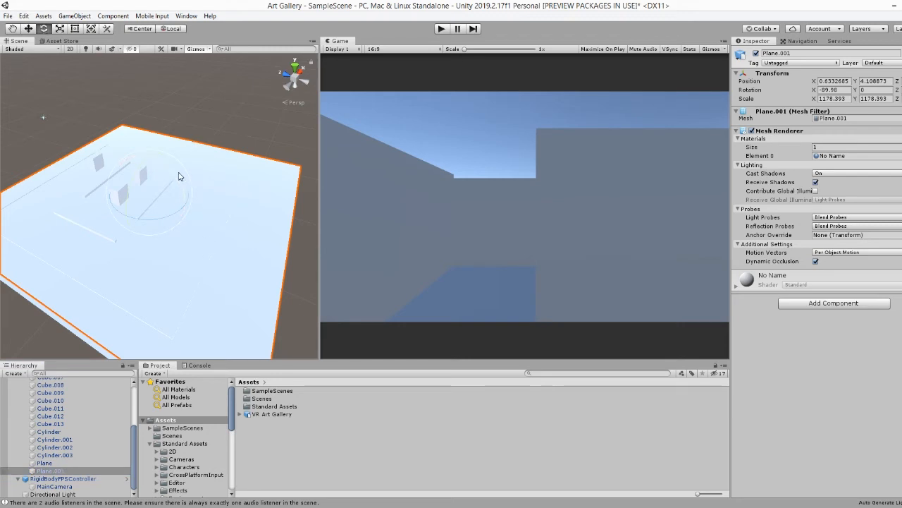
pyautogui.moveTo(170, 175); pyautogui.dragTo(315, 412)
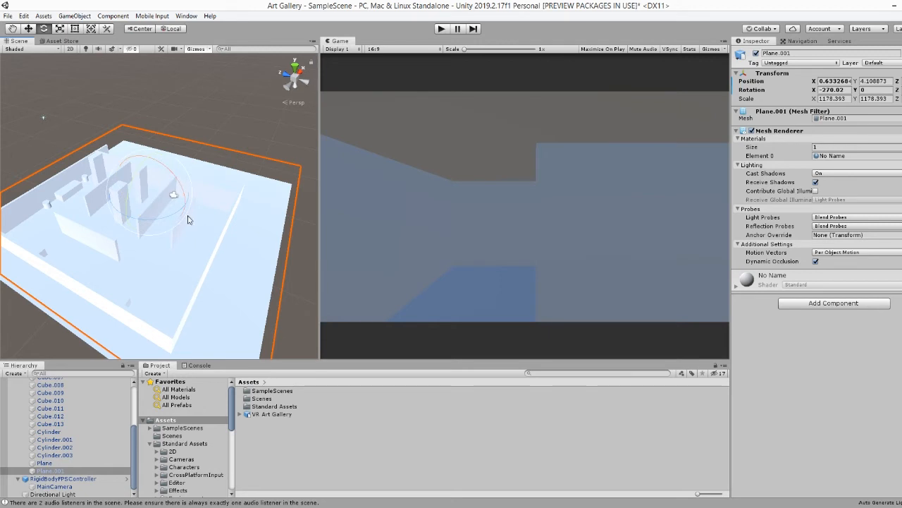
# Check the flipped ceiling from different angles and briefly test the scene in play mode
pyautogui.keyDown('alt'); pyautogui.moveTo(187, 241); pyautogui.dragTo(188, 206); pyautogui.keyUp('alt')
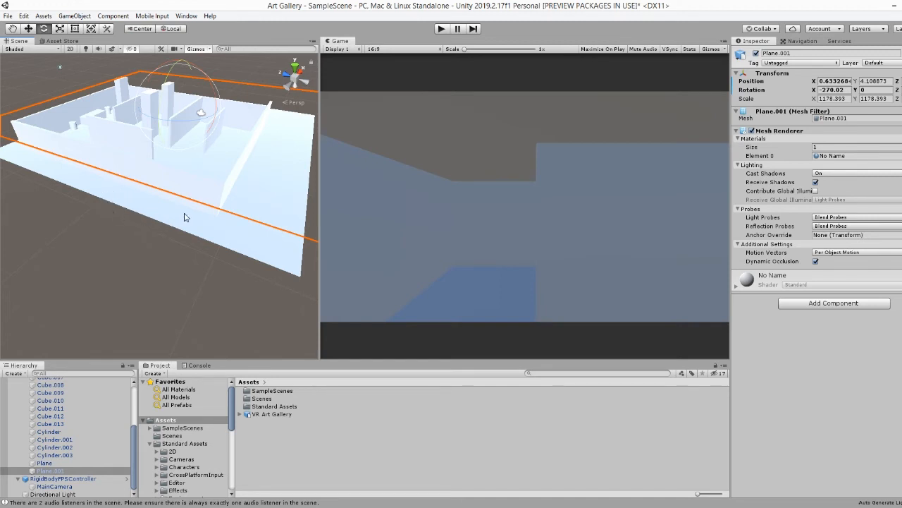
pyautogui.keyDown('alt'); pyautogui.moveTo(163, 225); pyautogui.dragTo(113, 256); pyautogui.keyUp('alt')
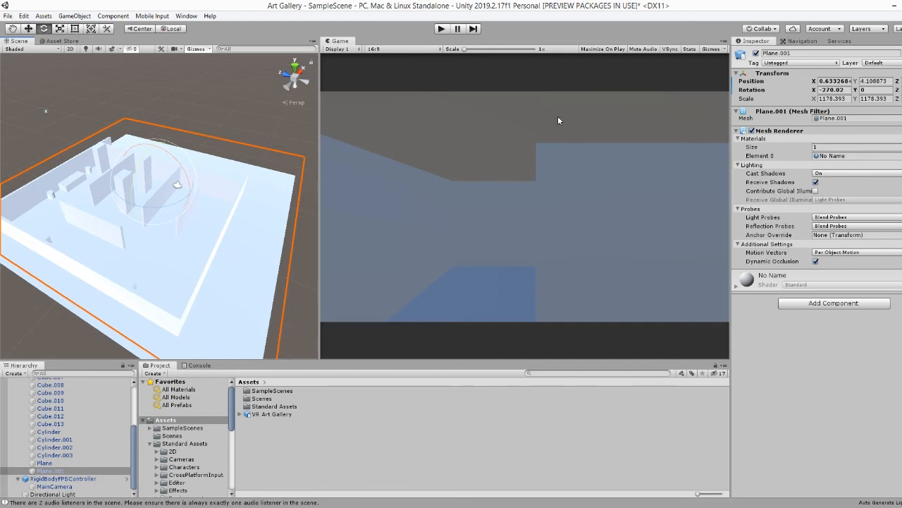
pyautogui.click(442, 30)
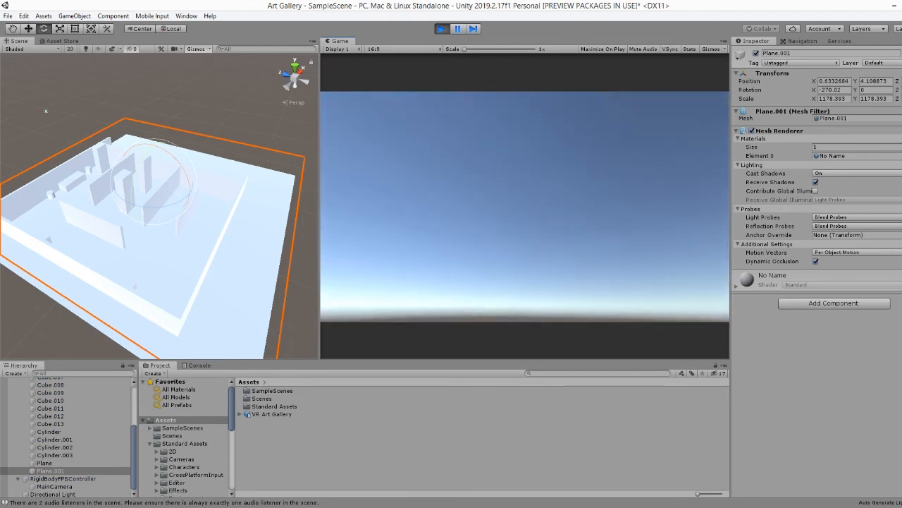
pyautogui.hotkey('ctrl', 'p')
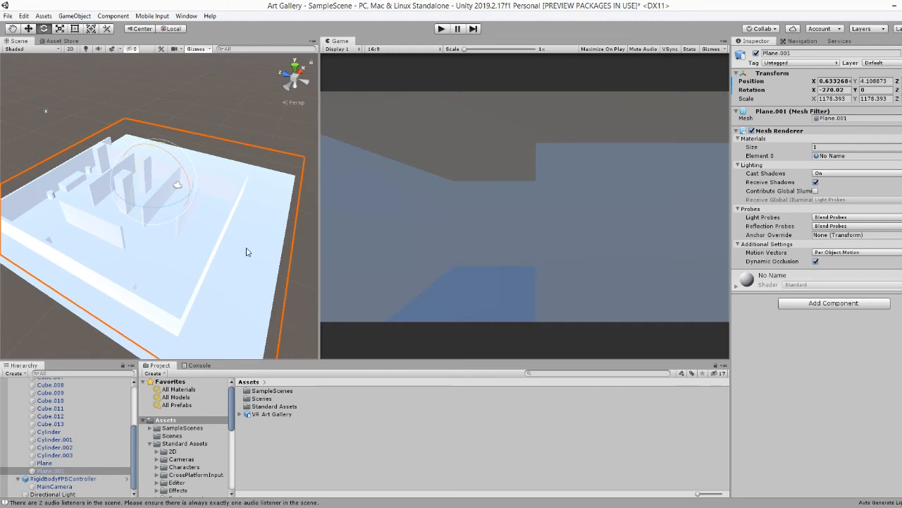
# Add a Box Collider from the Physics components to the gallery's floor, the object named Plane
pyautogui.moveTo(205, 280)
pyautogui.mouseDown(button='middle')
pyautogui.moveTo(212, 259)
pyautogui.moveTo(201, 265)
pyautogui.mouseUp(button='middle')
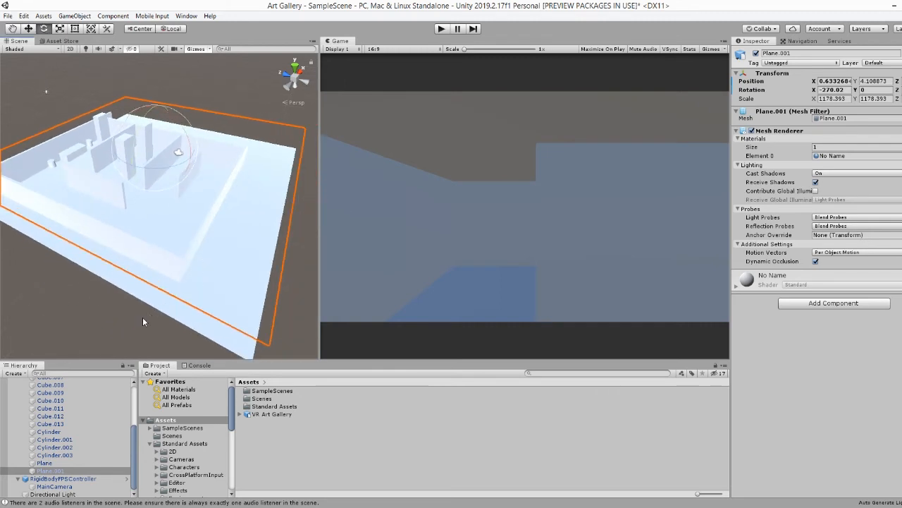
pyautogui.click(190, 326)
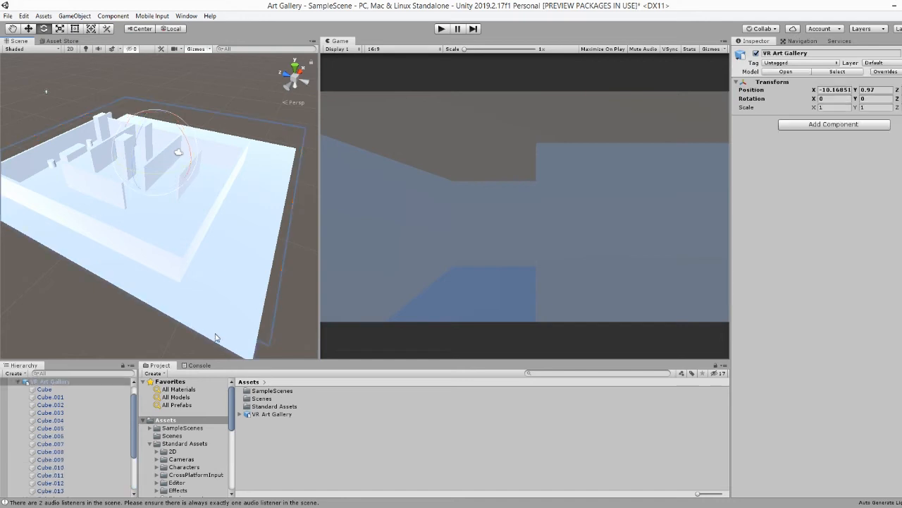
pyautogui.click(218, 343)
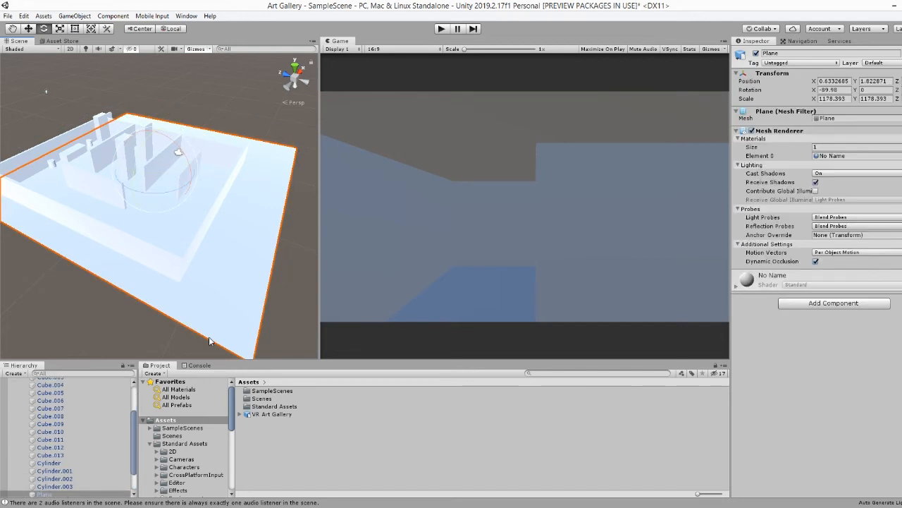
pyautogui.moveTo(109, 322); pyautogui.dragTo(134, 317, button='middle')
pyautogui.moveTo(133, 308); pyautogui.dragTo(144, 267, button='right')
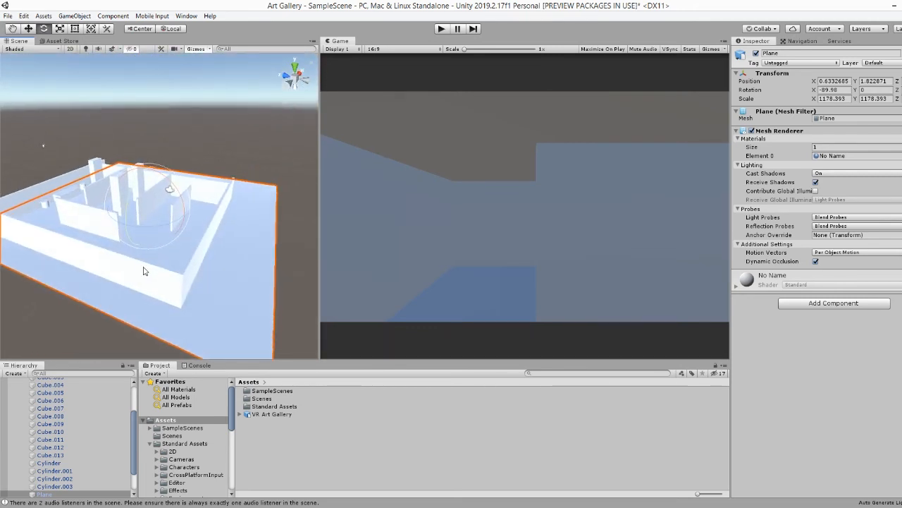
pyautogui.moveTo(143, 282)
pyautogui.mouseDown(button='middle')
pyautogui.moveTo(149, 239)
pyautogui.moveTo(138, 278)
pyautogui.mouseUp(button='middle')
pyautogui.click(844, 304)
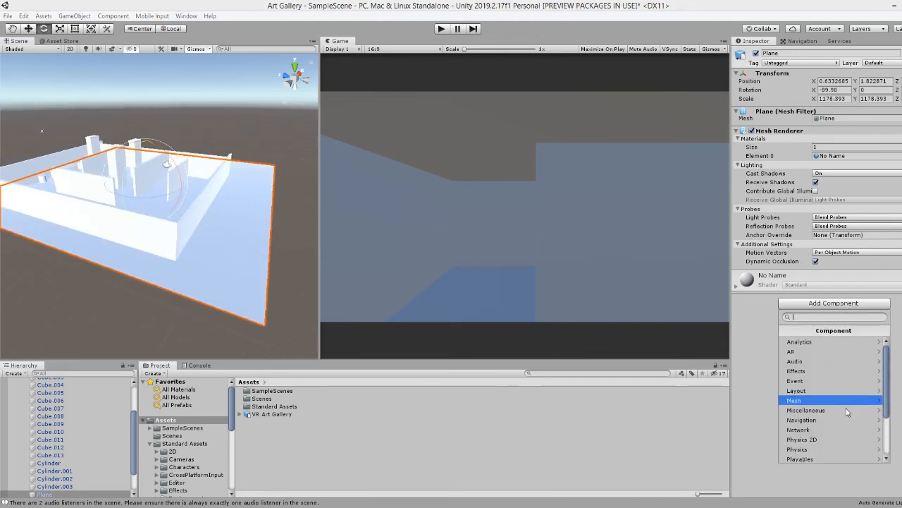
pyautogui.click(834, 449)
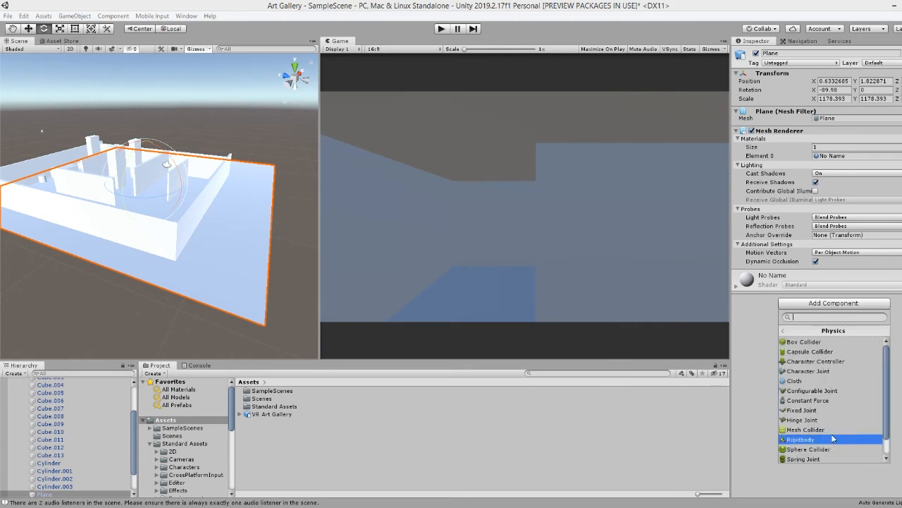
pyautogui.click(813, 341)
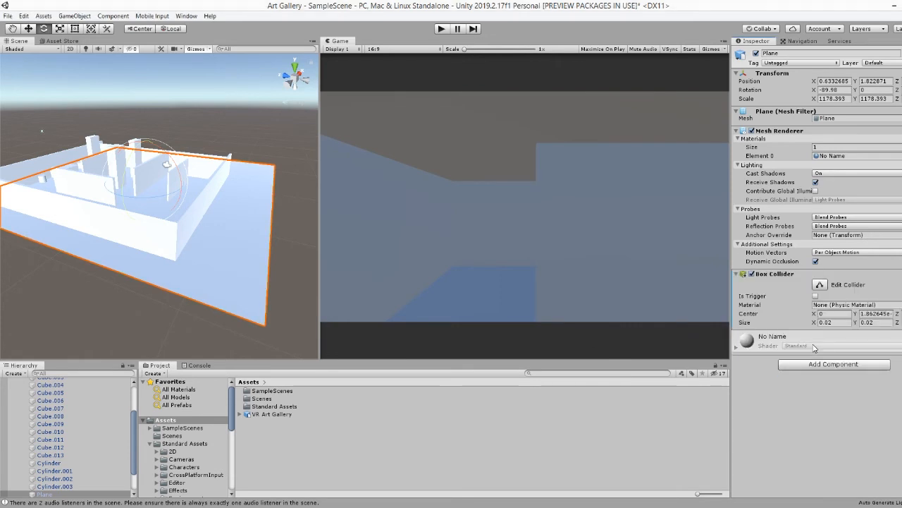
# Test standing, moving and jumping on the gallery floor in play mode, and stop the playback
pyautogui.click(447, 30)
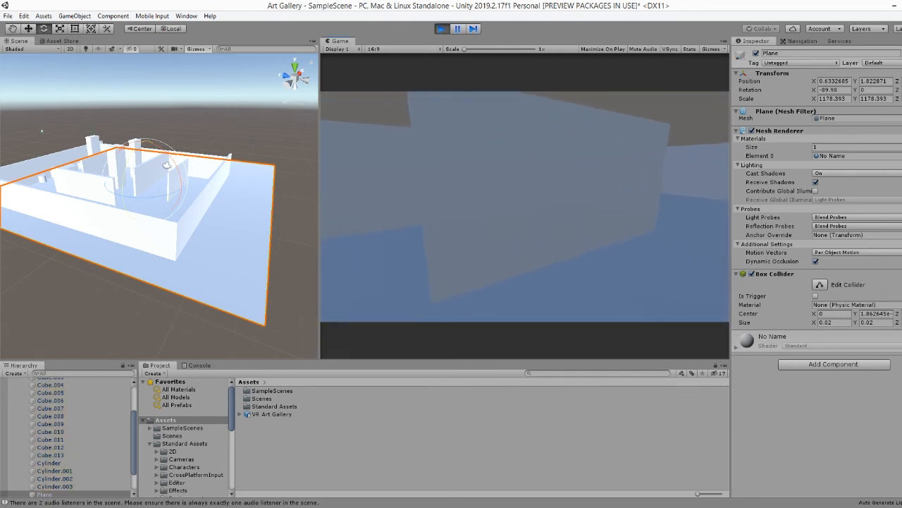
pyautogui.press('f')
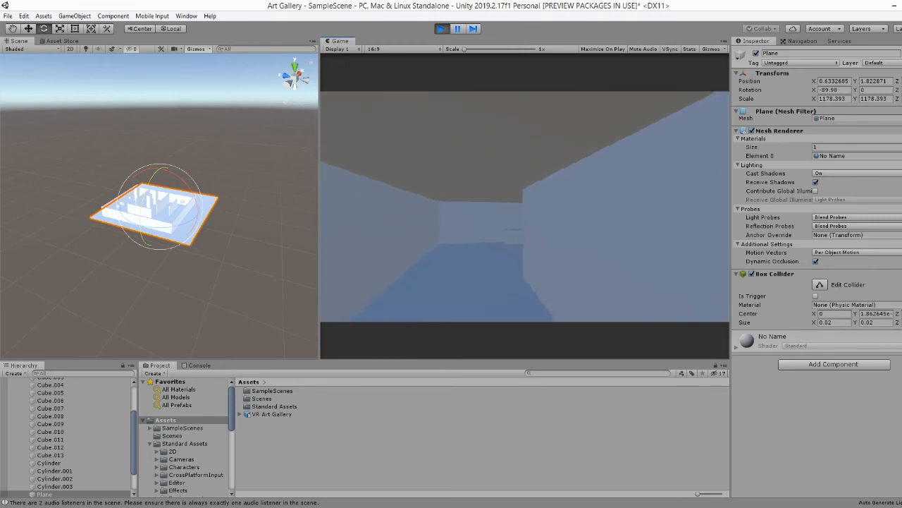
pyautogui.press('space')
pyautogui.press('space')
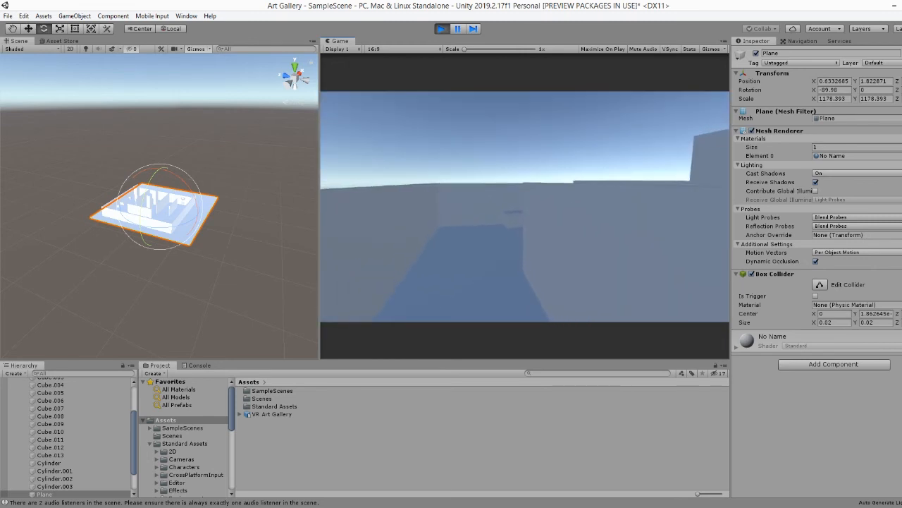
pyautogui.press('space')
pyautogui.press('space')
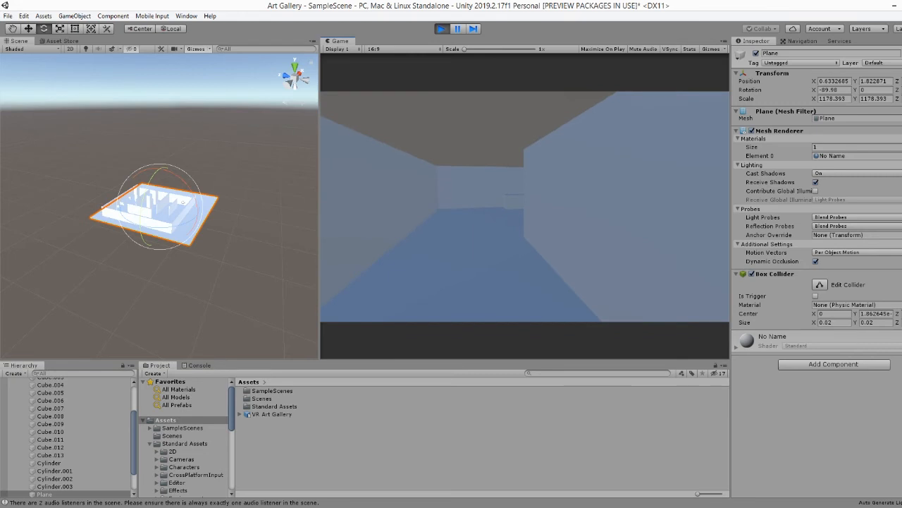
pyautogui.hotkey('ctrl', 'p')
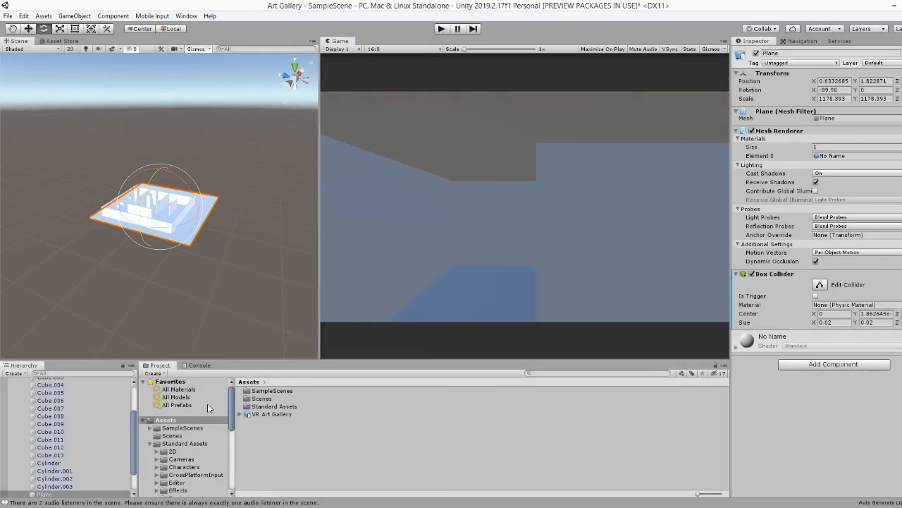
# Set the Jump Force of the RigidBodyFPSController to 0 in its movement settings
pyautogui.moveTo(134, 440); pyautogui.dragTo(127, 391)
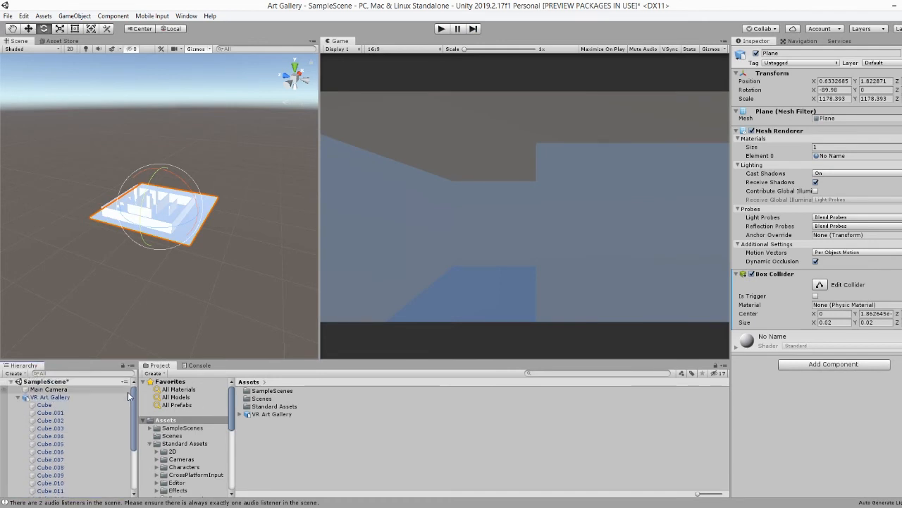
pyautogui.click(18, 397)
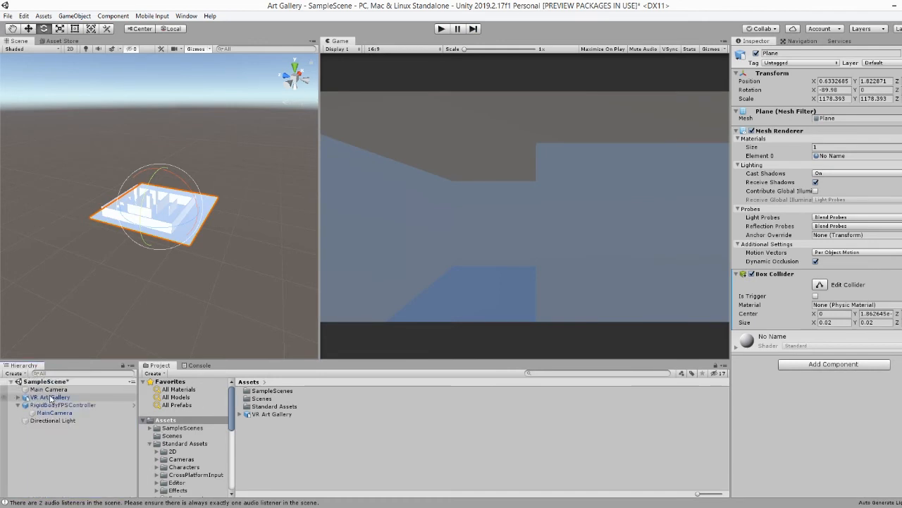
pyautogui.click(55, 406)
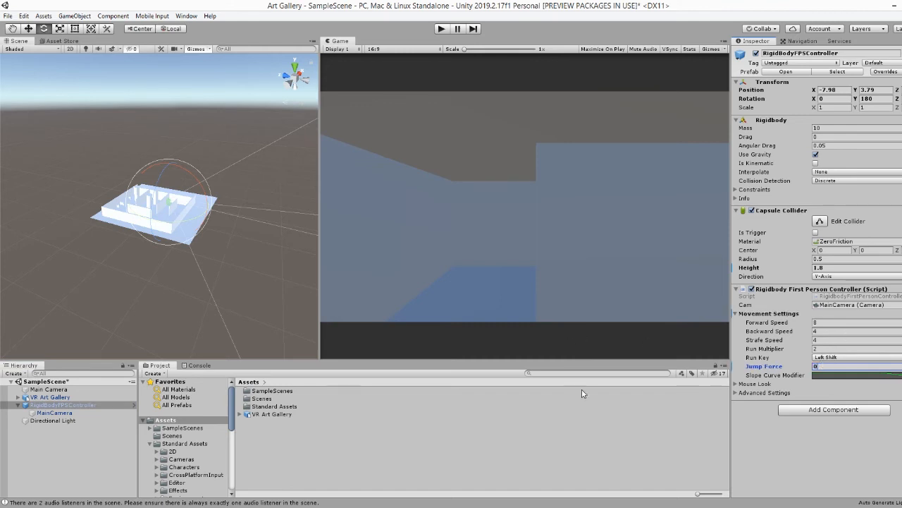
# Walk through the gallery's rooms and corridors in play mode, inspecting the walls, pillars and pedestals from the first-person view
pyautogui.click(442, 29)
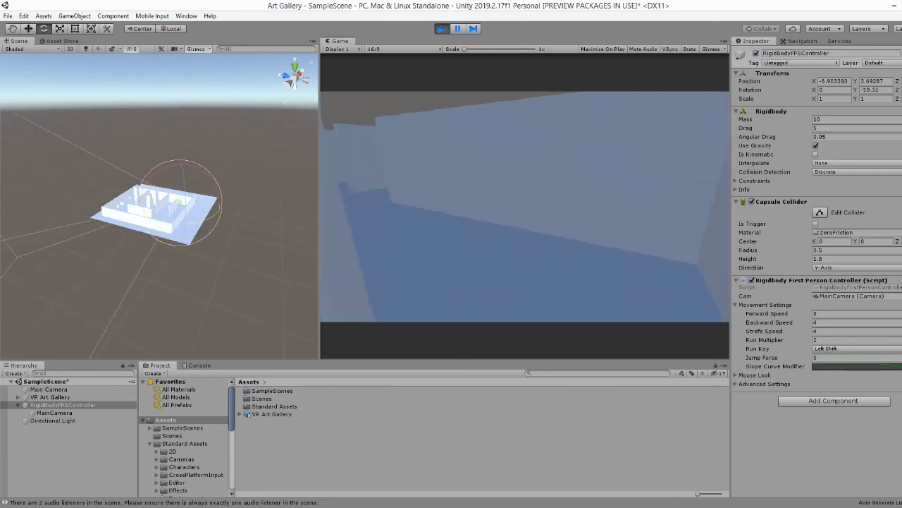
pyautogui.press('w')
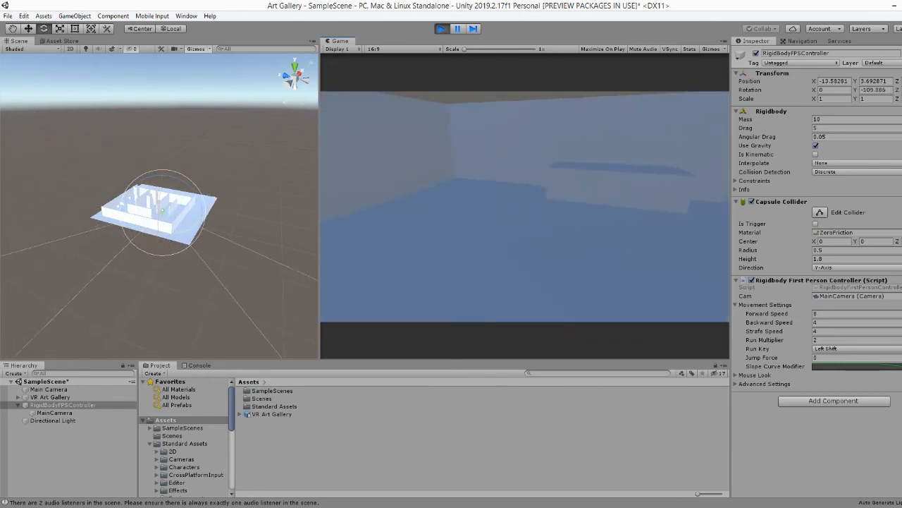
pyautogui.press('w')
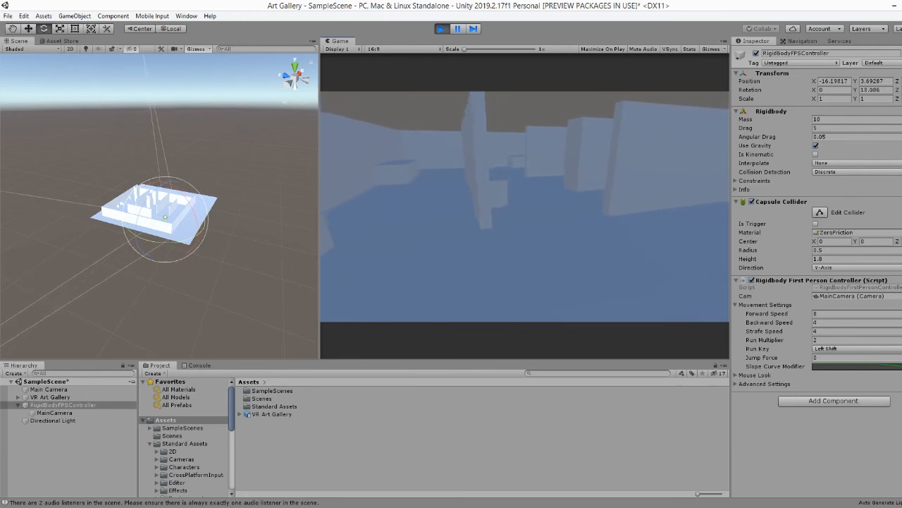
pyautogui.press('w')
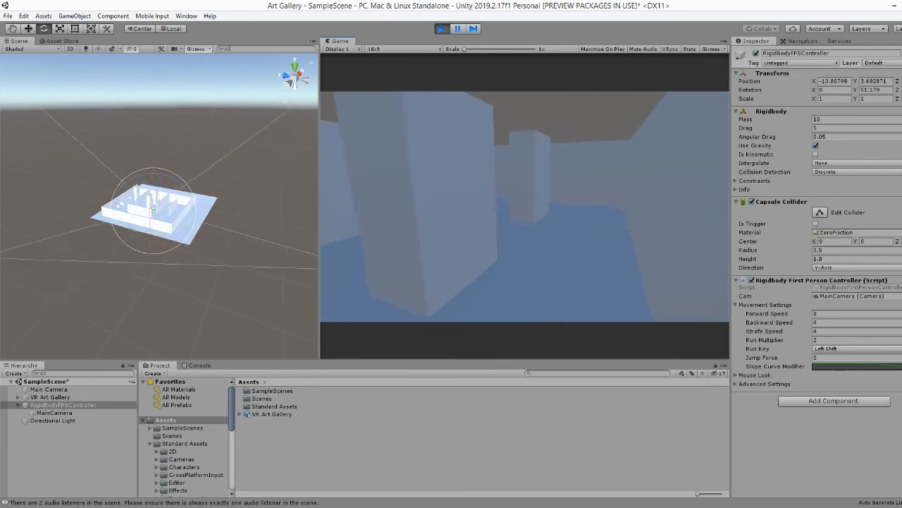
pyautogui.press('w')
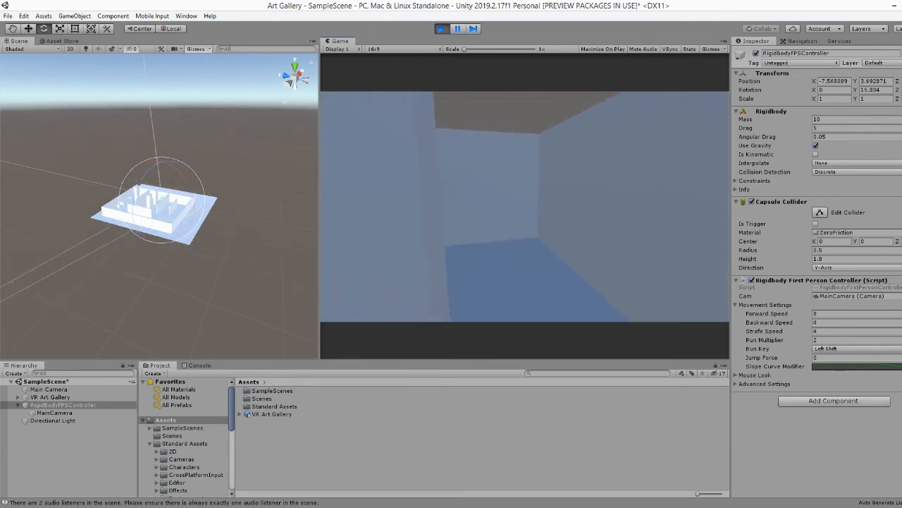
pyautogui.press('w')
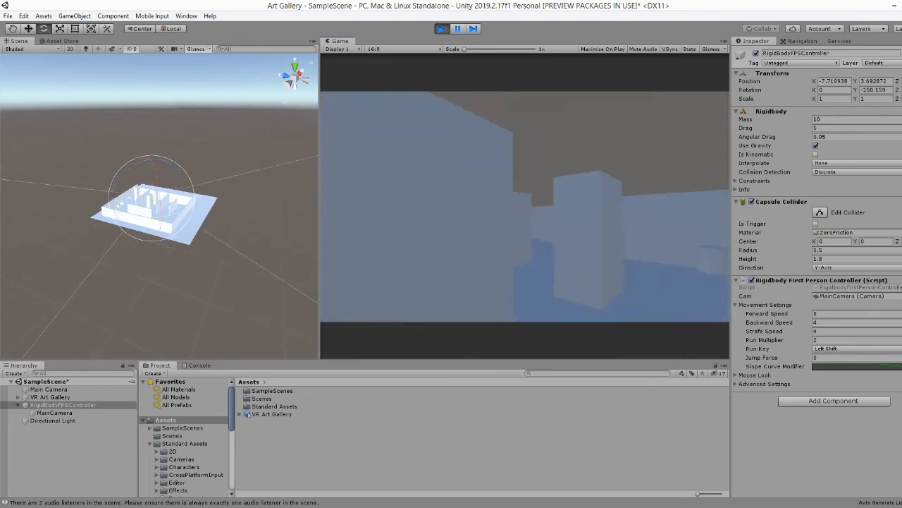
pyautogui.press('w')
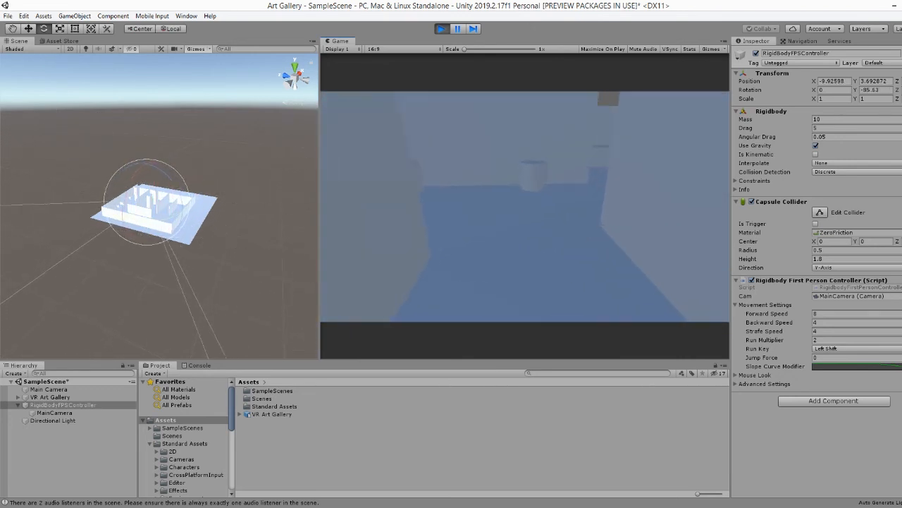
pyautogui.press('w')
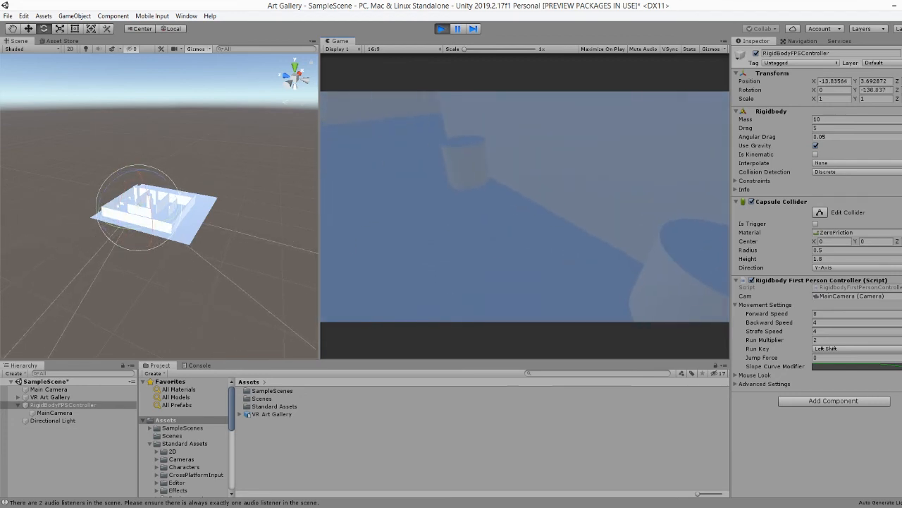
pyautogui.press('w')
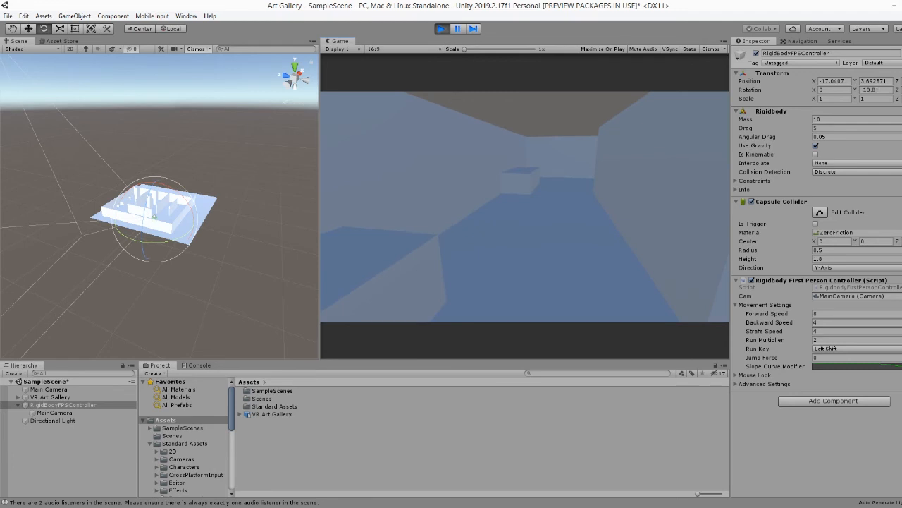
pyautogui.press('w')
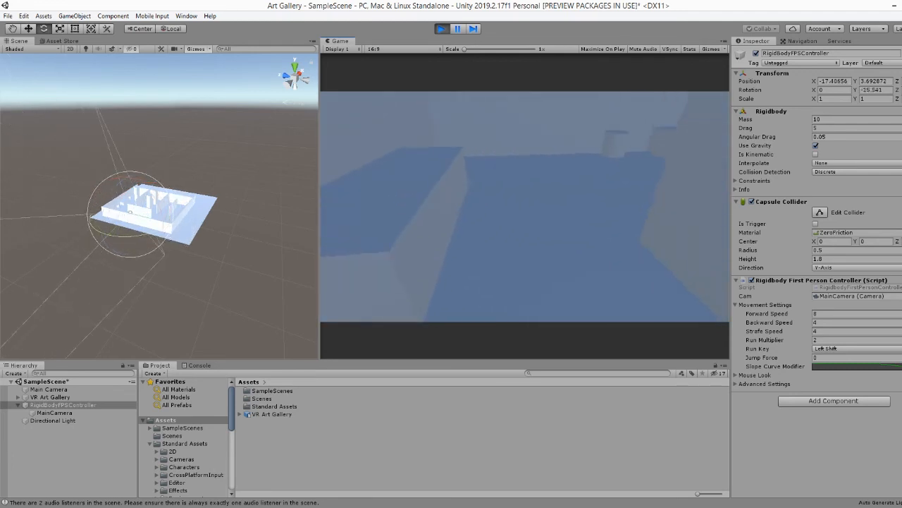
pyautogui.press('w')
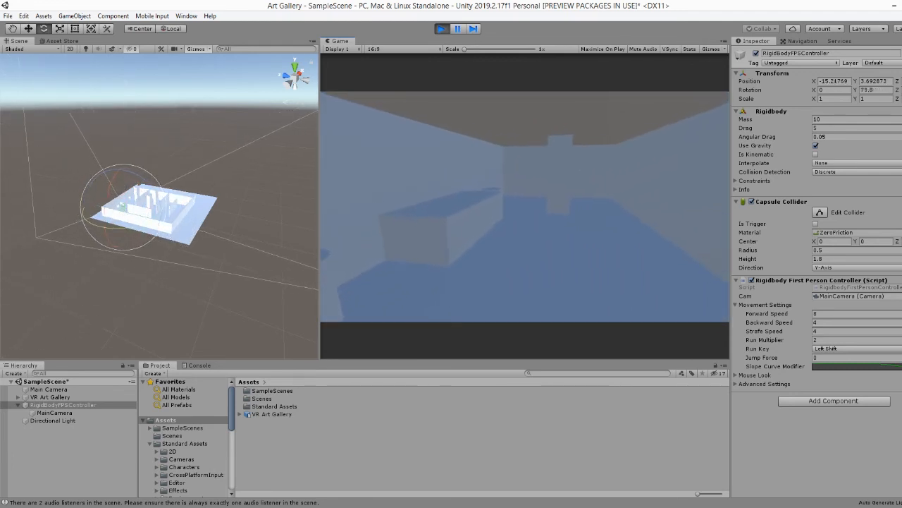
pyautogui.press('w')
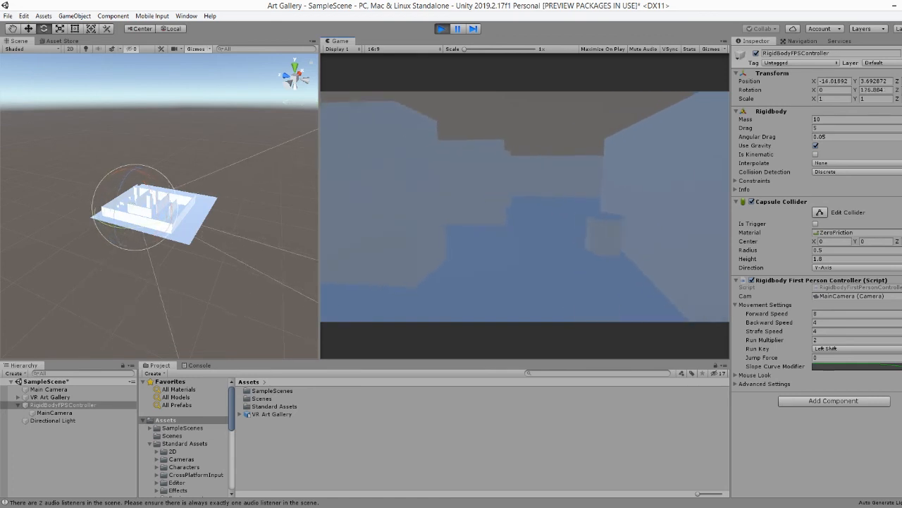
pyautogui.press('w')
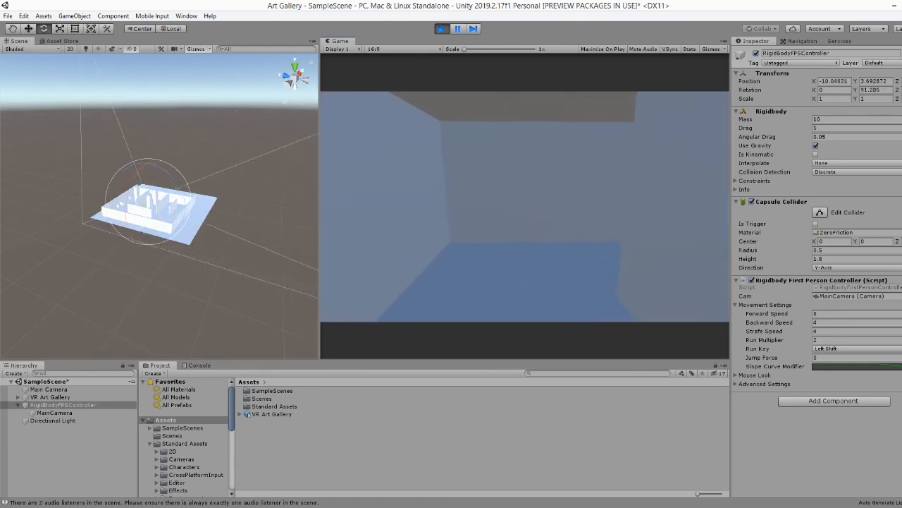
pyautogui.press('w')
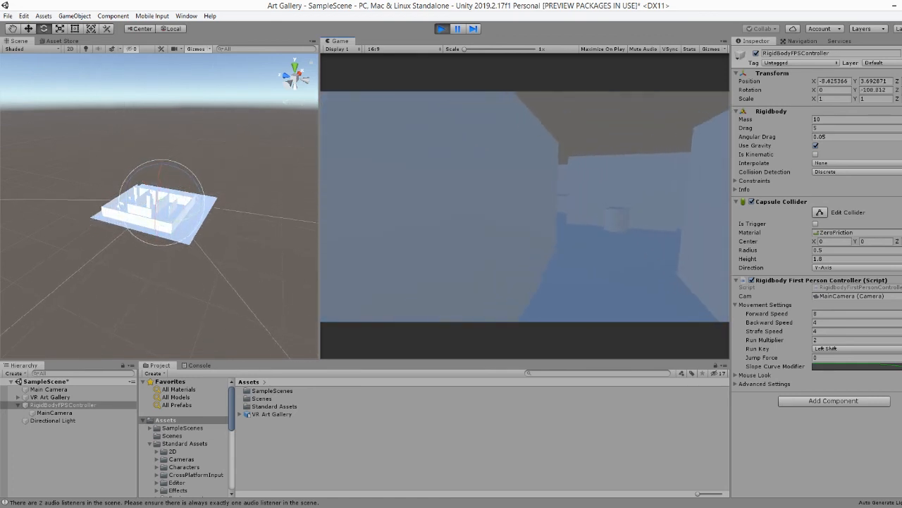
pyautogui.press('w')
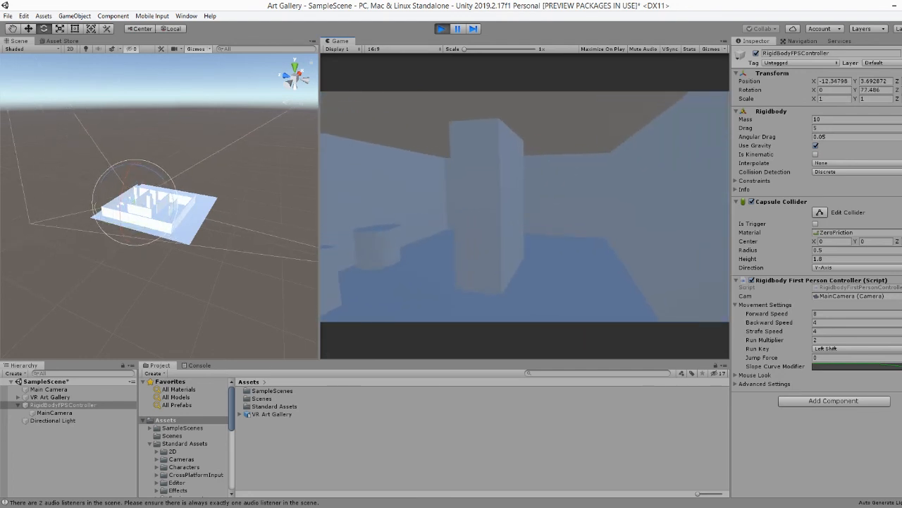
pyautogui.press('w')
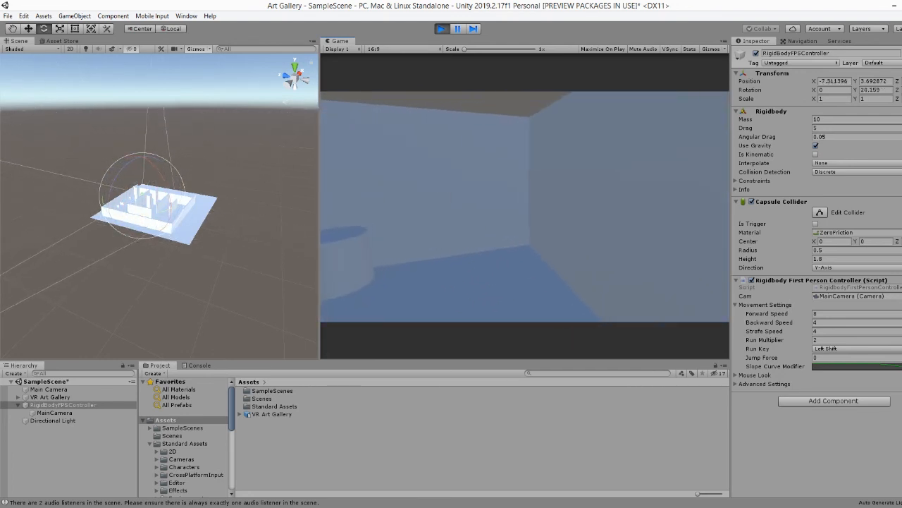
pyautogui.press('w')
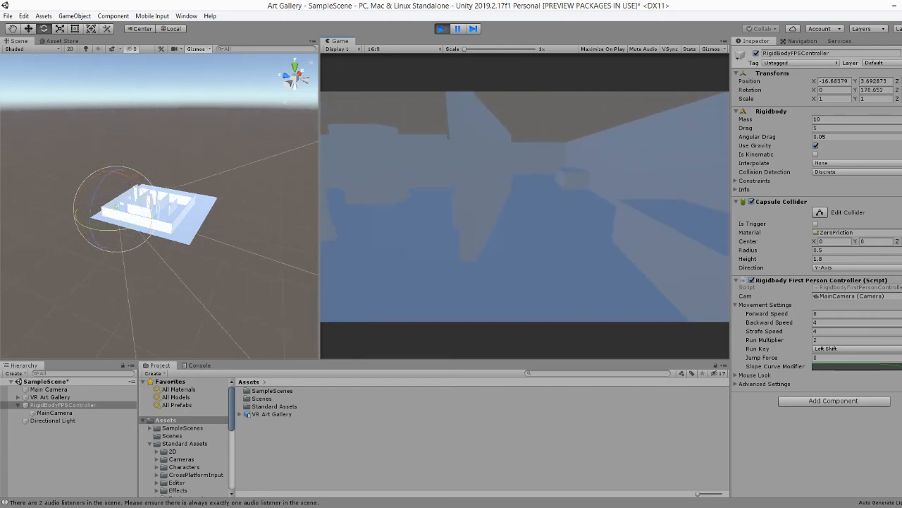
pyautogui.press('w')
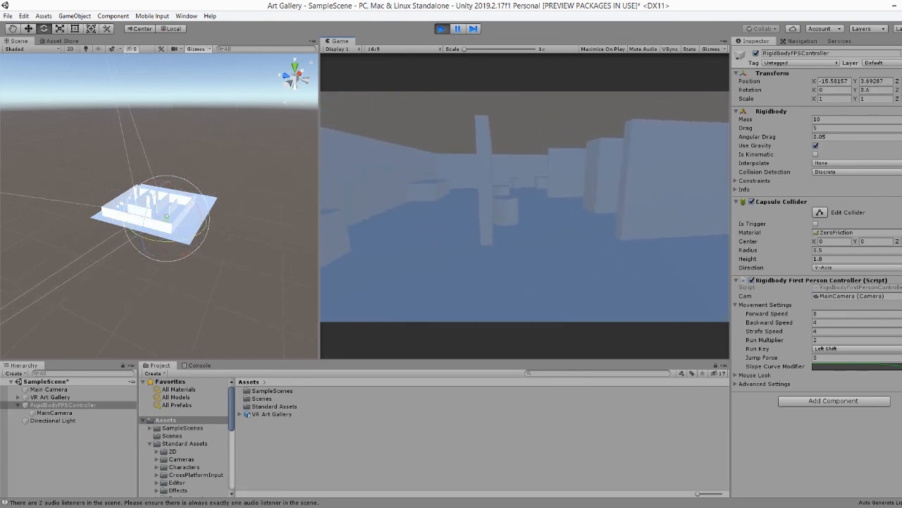
pyautogui.press('w')
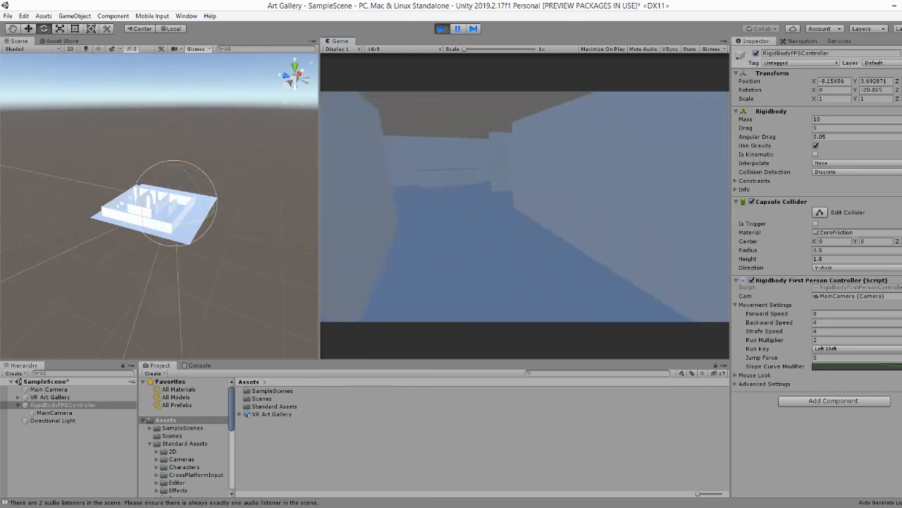
pyautogui.press('w')
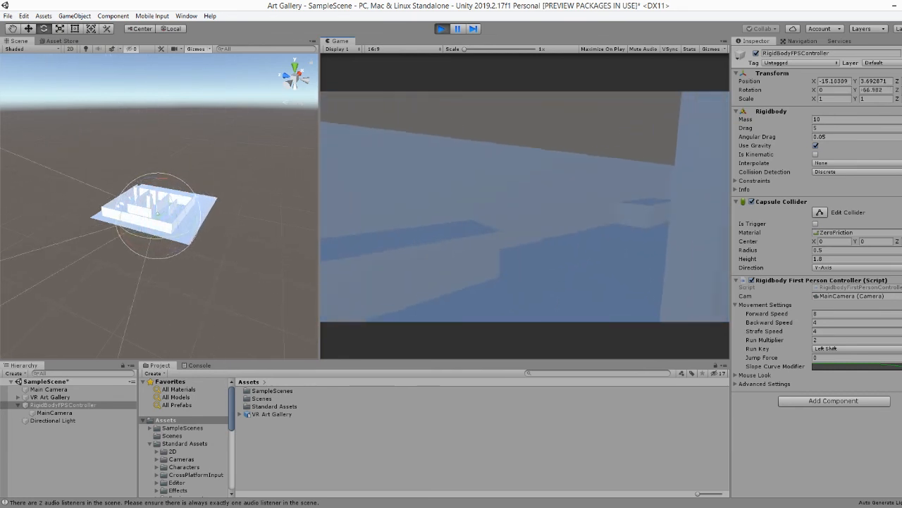
pyautogui.press('w')
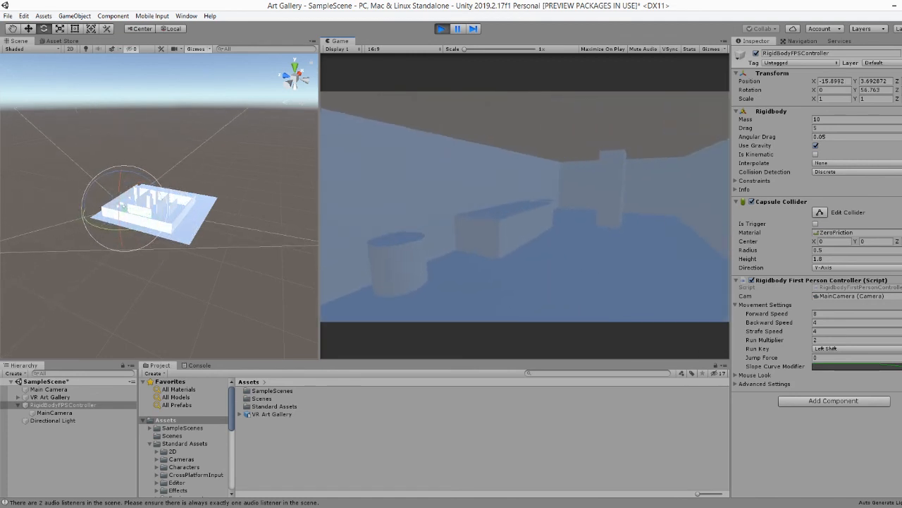
pyautogui.press('w')
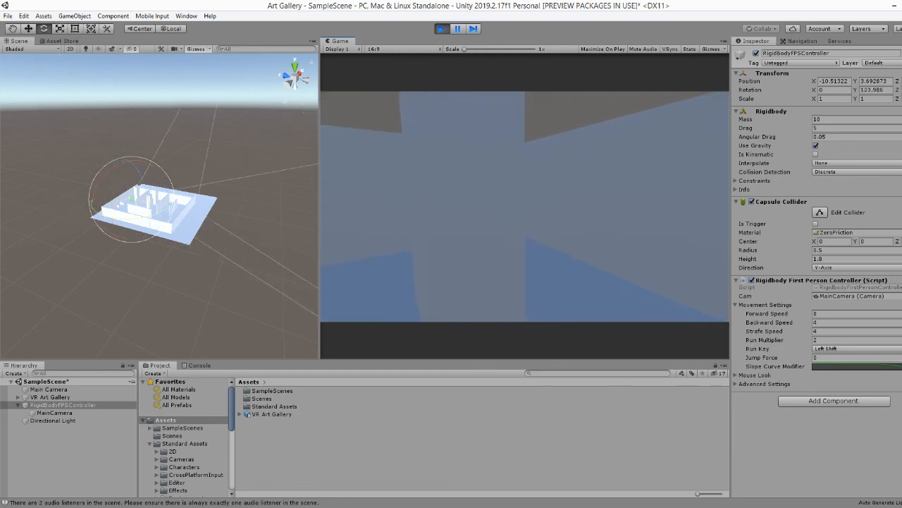
pyautogui.press('w')
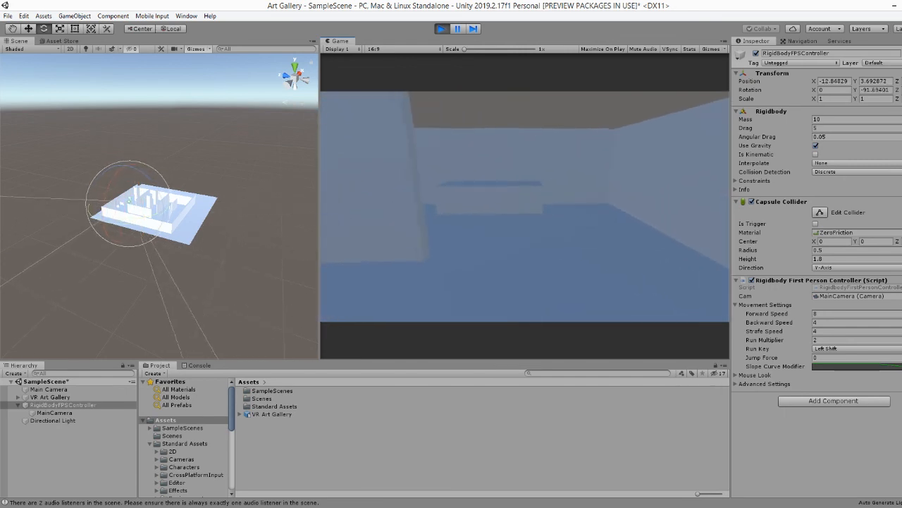
pyautogui.press('w')
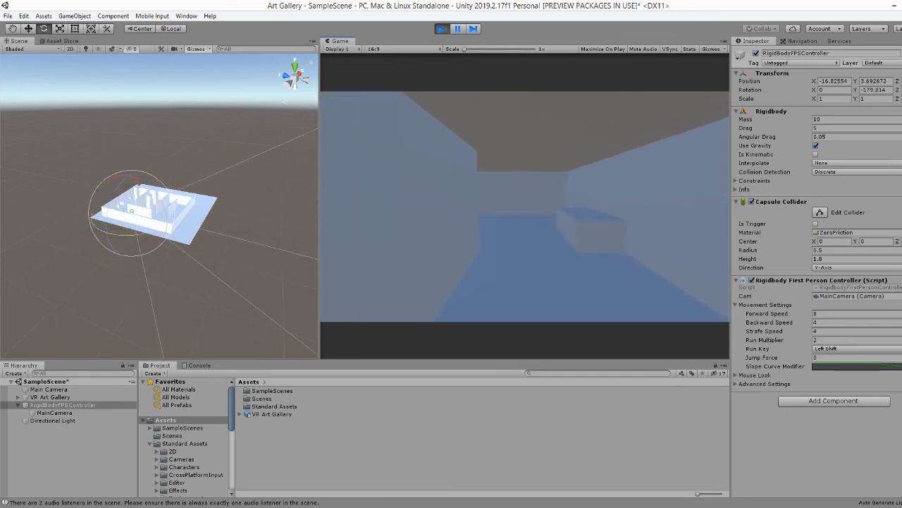
pyautogui.press('w')
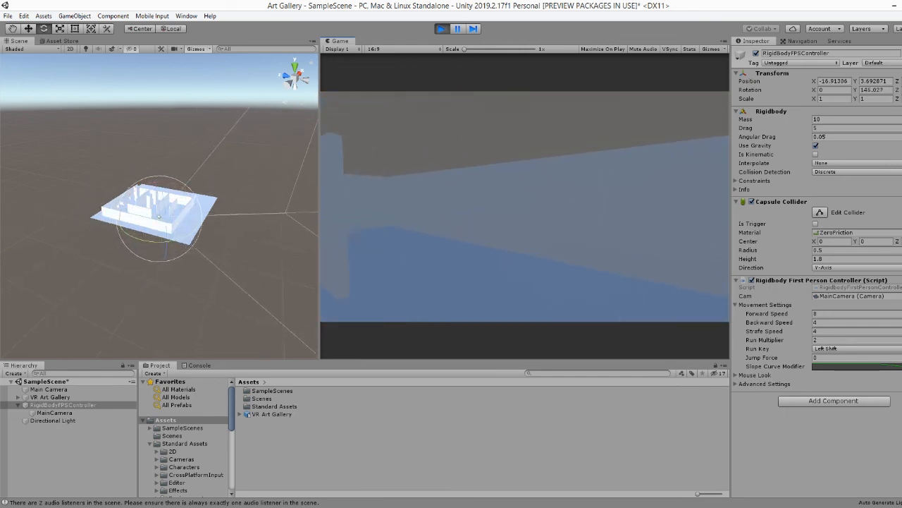
pyautogui.press('a')
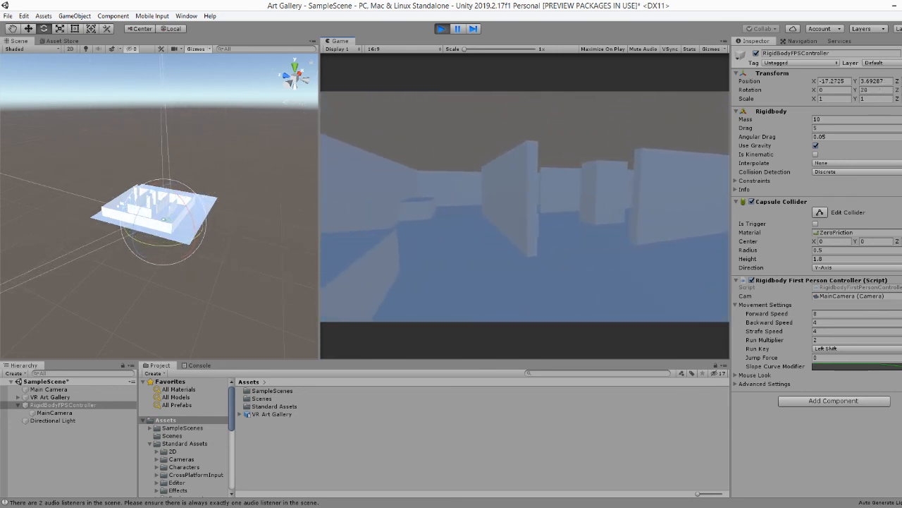
pyautogui.press('w')
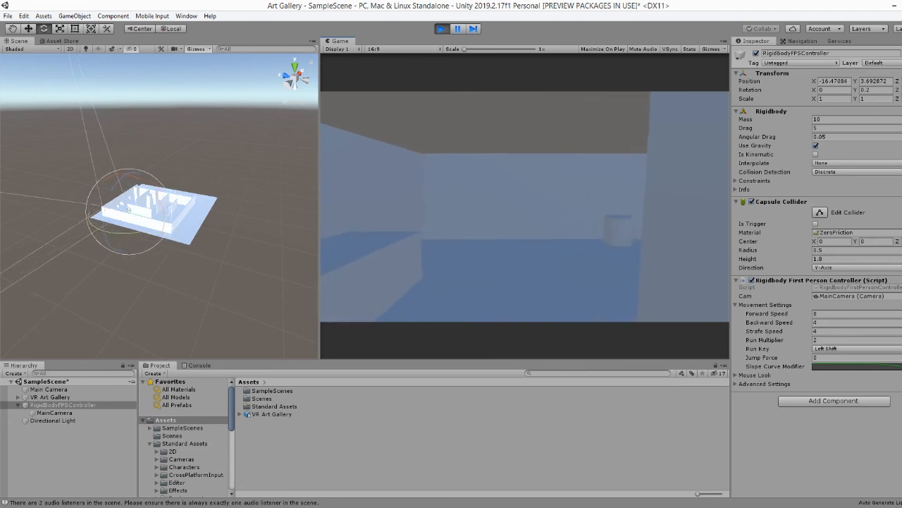
pyautogui.press('w')
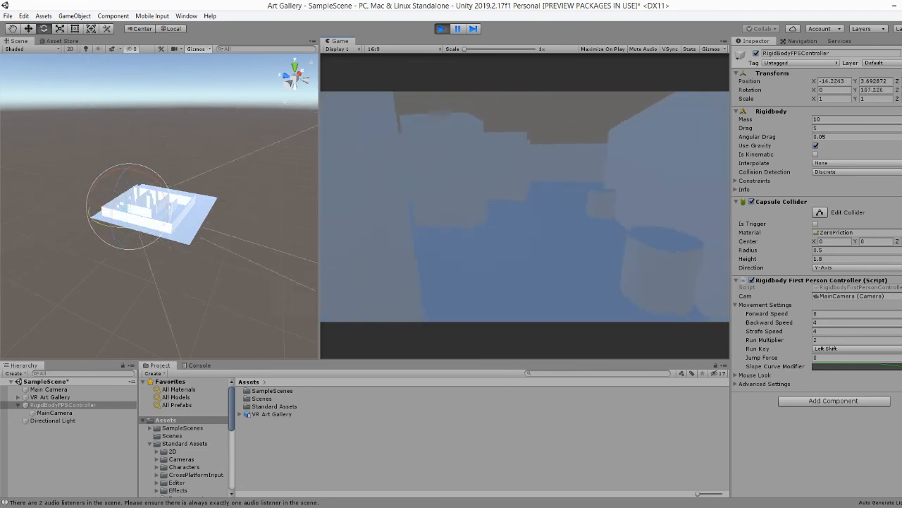
pyautogui.press('w')
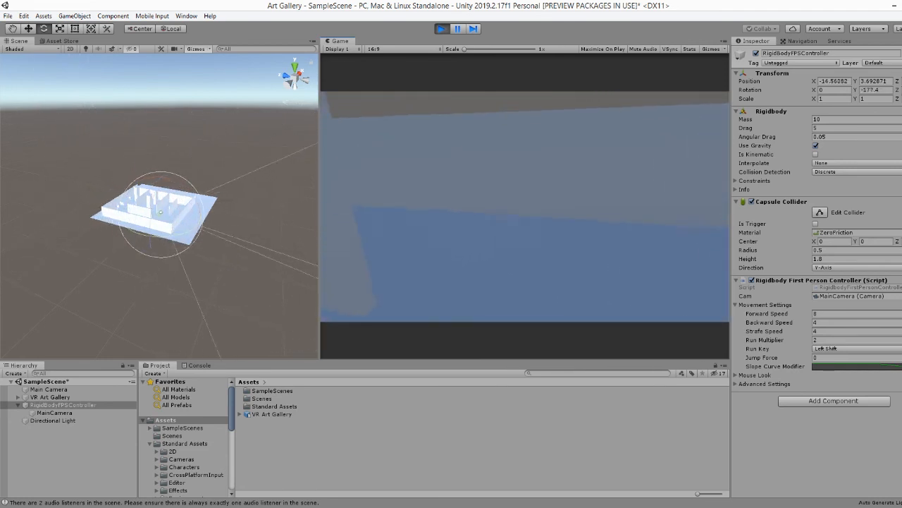
pyautogui.press('w')
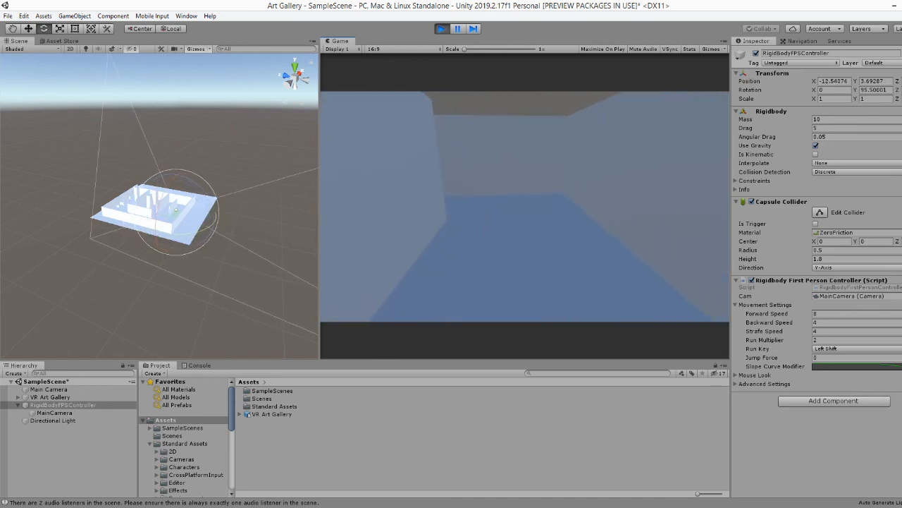
pyautogui.press('w')
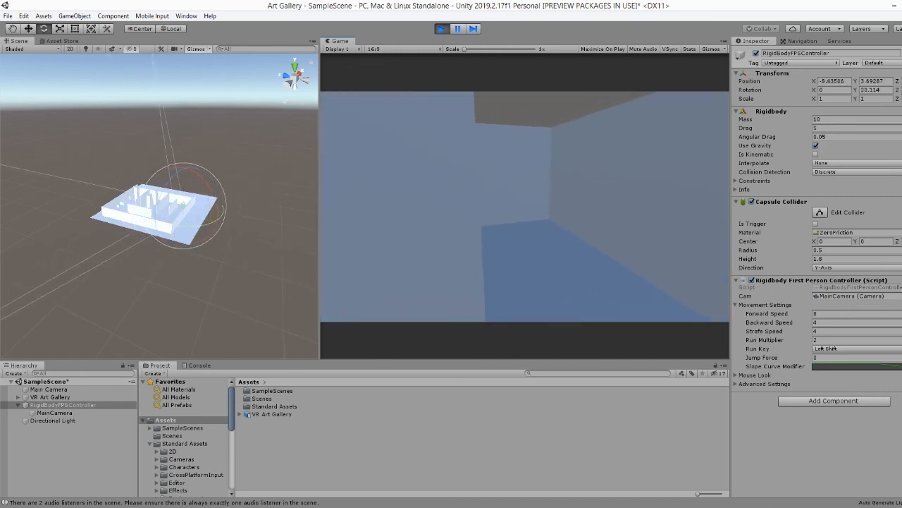
pyautogui.press('w')
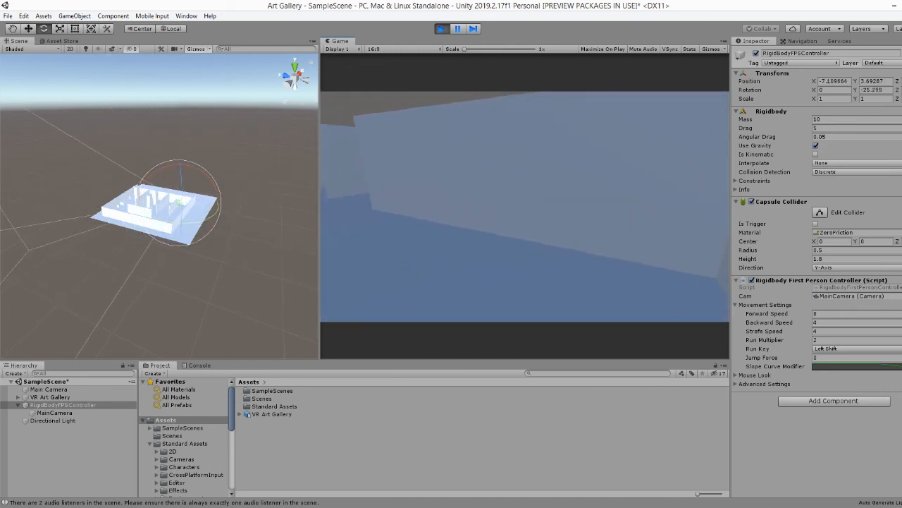
pyautogui.press('w')
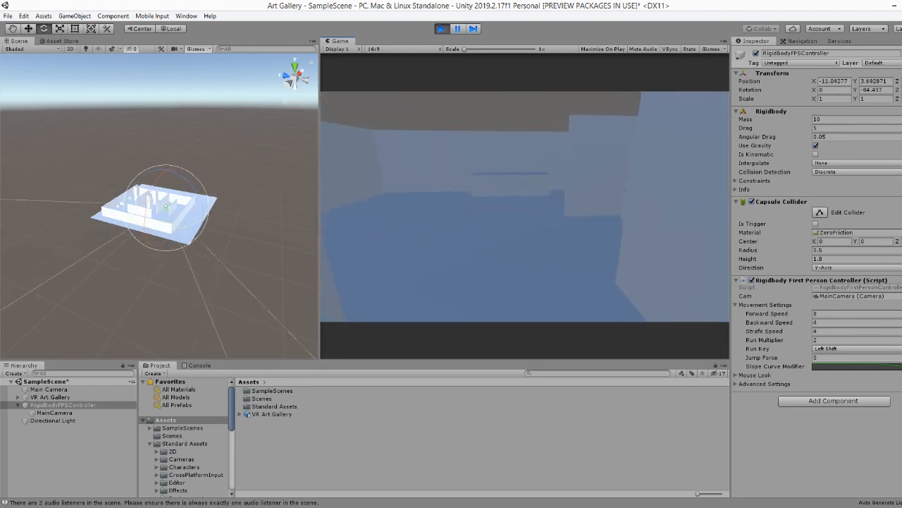
pyautogui.press('w')
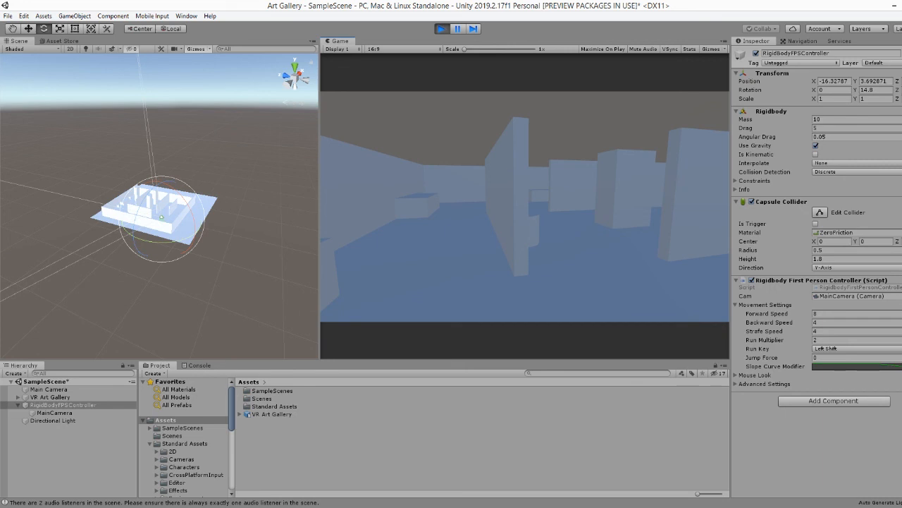
pyautogui.click(526, 209)
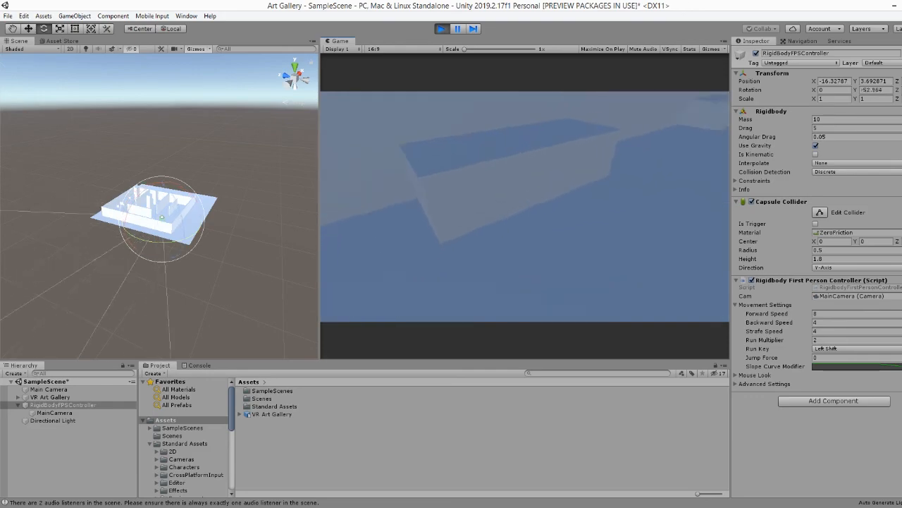